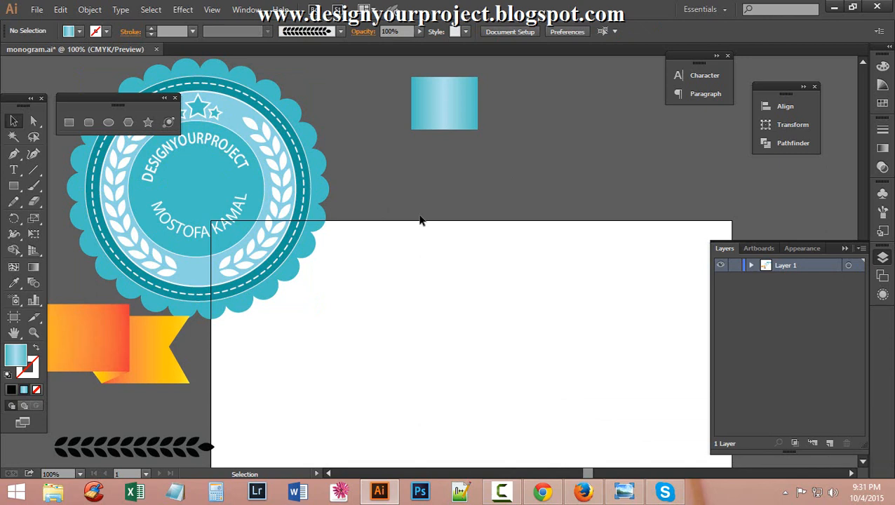
Close the floating torn-off shape-tools panel and go back to the Selection Tool.
left_click(175, 98)
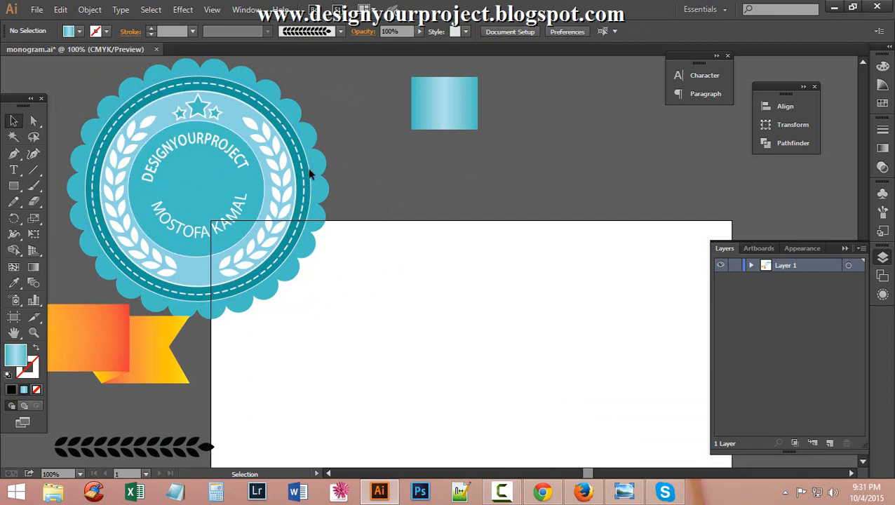
scroll(371, 266, "down", 2)
scroll(420, 284, "up", 2)
scroll(589, 270, "down", 1)
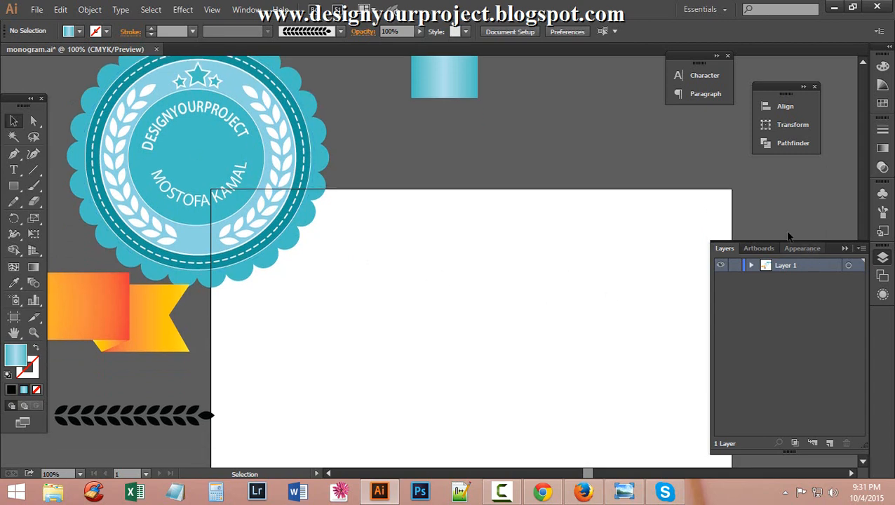
left_click_drag(13, 186, 71, 214)
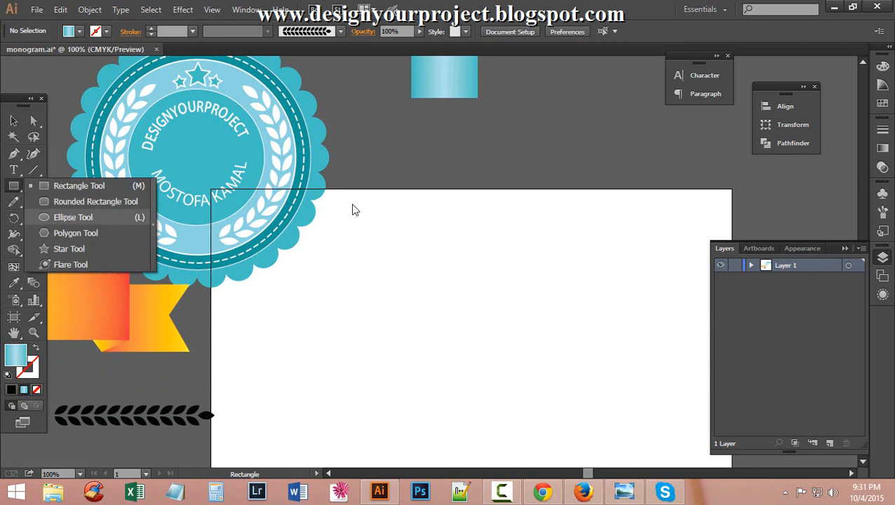
left_click(14, 121)
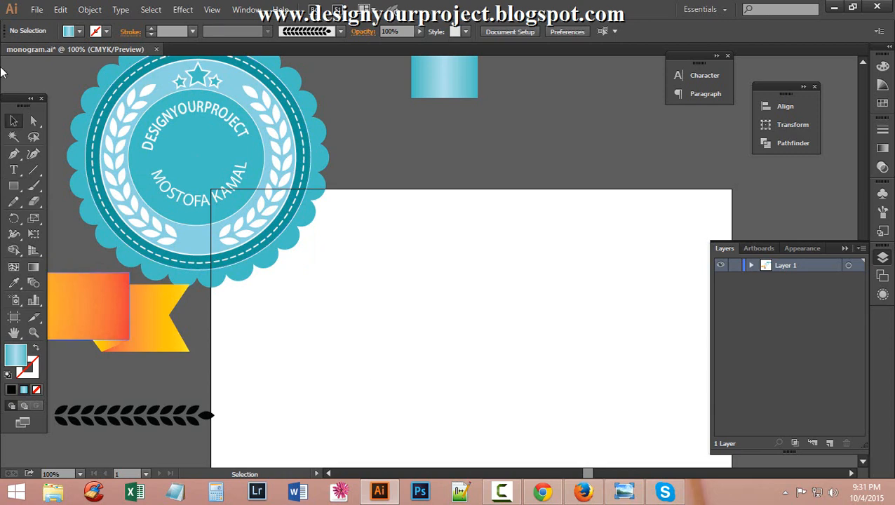
Check Layer 1's contents, then create a new Layer 2 above it.
left_click(751, 266)
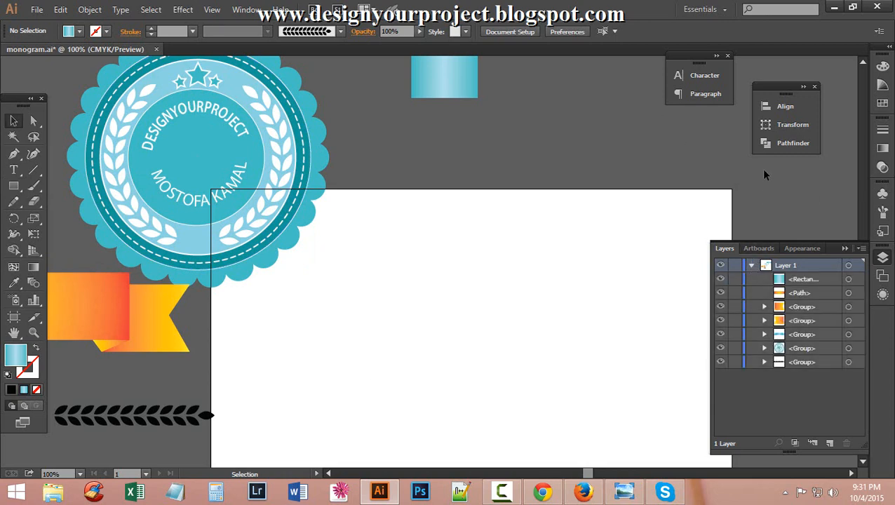
left_click(752, 265)
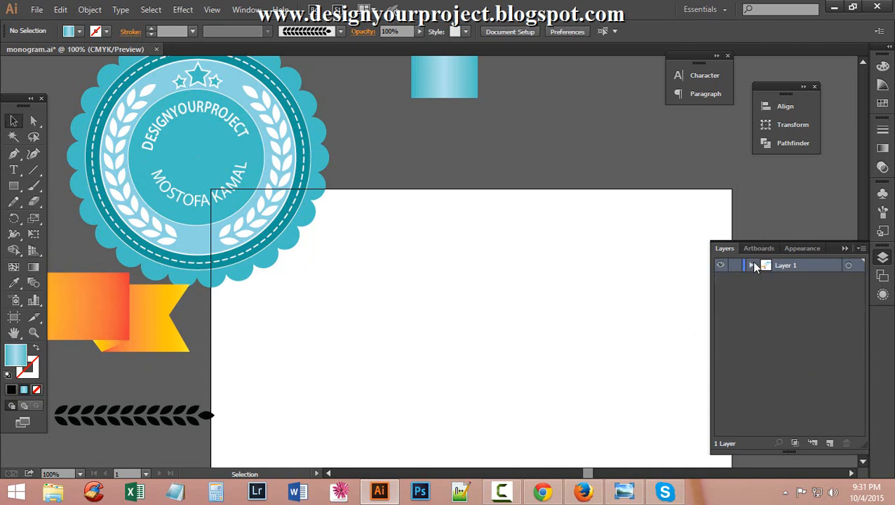
left_click(830, 444)
Draw a 331 pt circle in the artboard centre with the Ellipse Tool and fill it black.
left_click(842, 248)
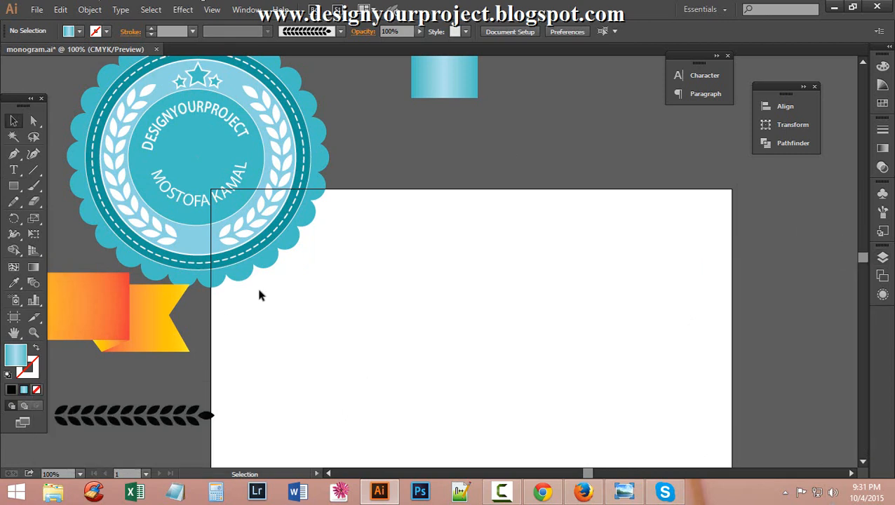
left_click(14, 186)
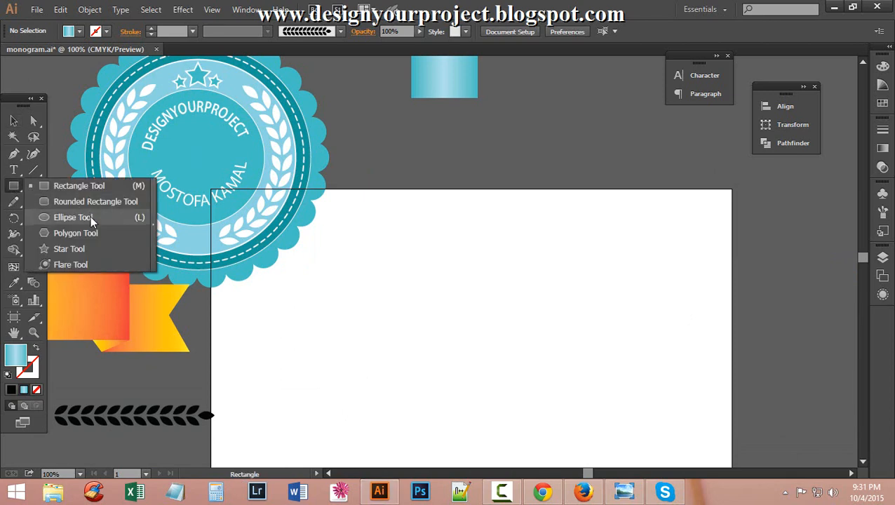
left_click(91, 216)
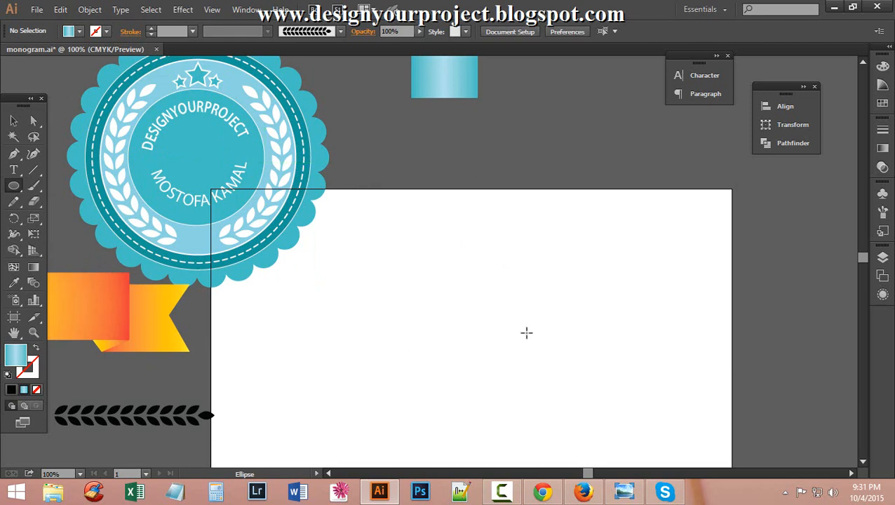
left_click_drag(444, 340, 553, 429)
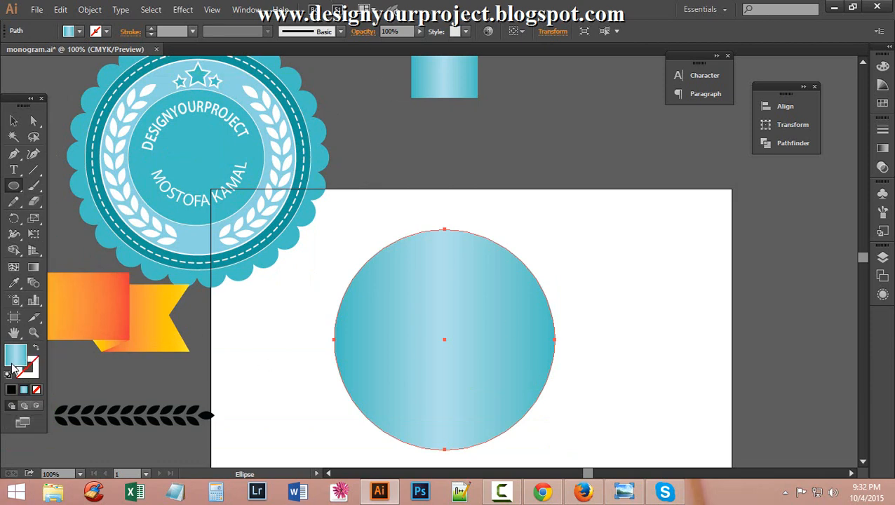
left_click(11, 390)
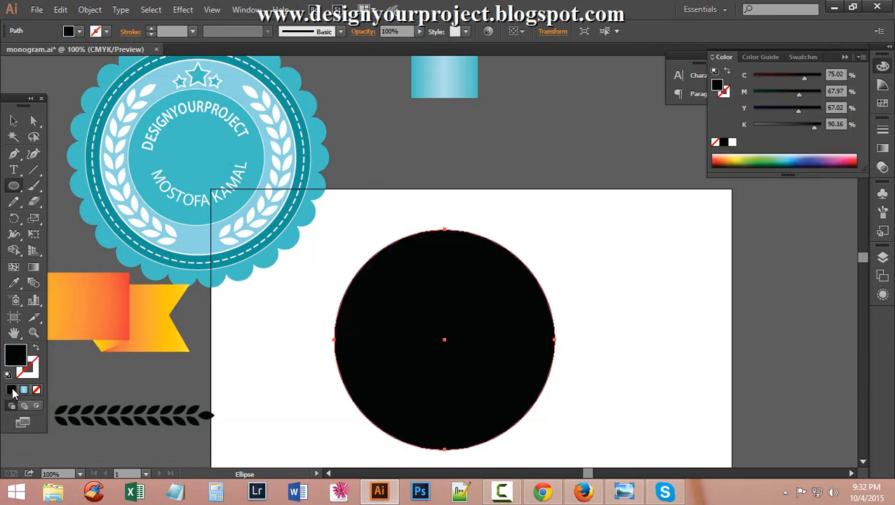
Swap the circle's fill and stroke, make the stroke teal, and thicken it to 13 pt.
left_click(35, 347)
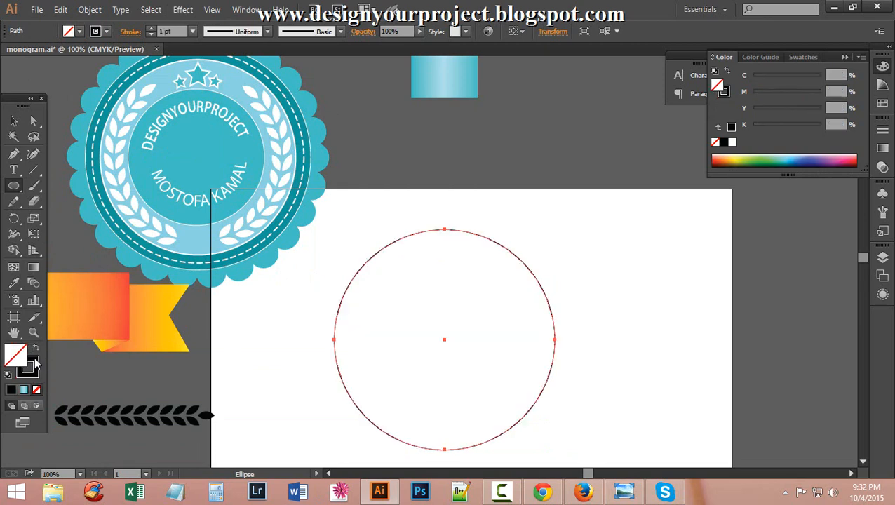
left_click(106, 31)
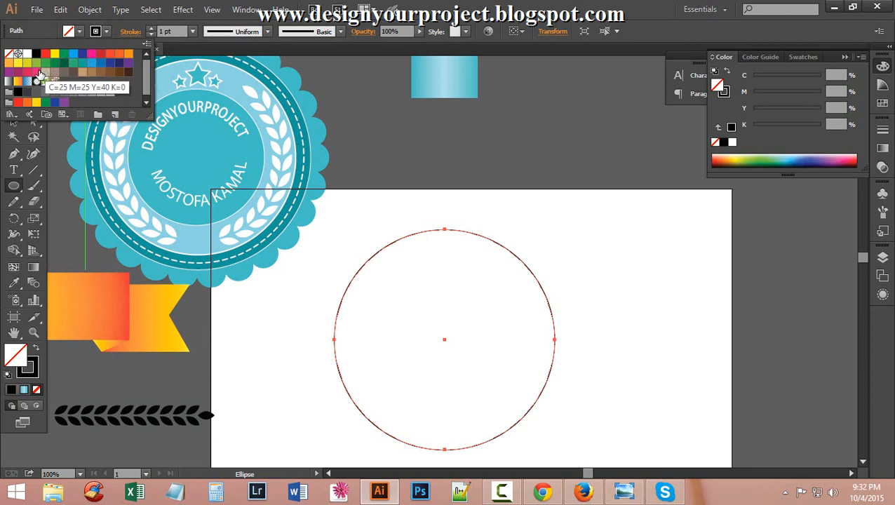
left_click(82, 63)
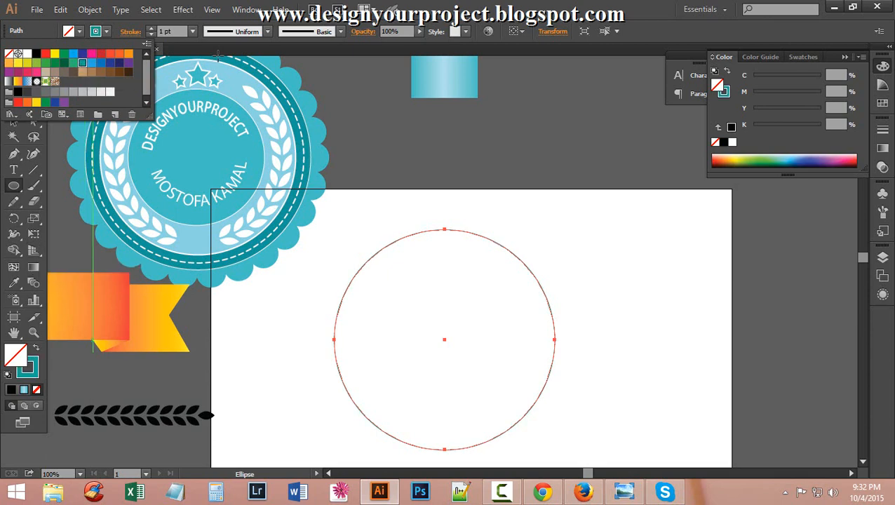
left_click(150, 29)
left_click(149, 29)
left_click(149, 30)
left_click(150, 29)
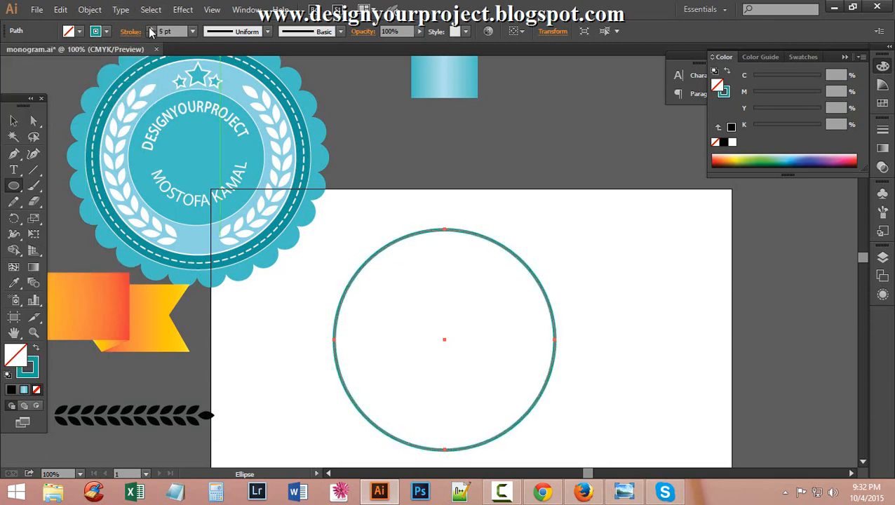
left_click(150, 30)
left_click(150, 29)
left_click(149, 30)
left_click(150, 29)
left_click(150, 30)
left_click(149, 29)
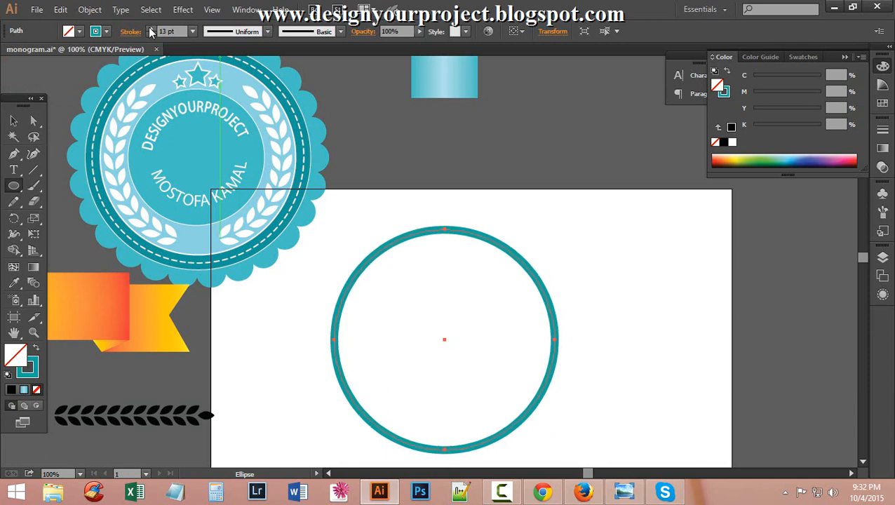
left_click(149, 29)
left_click(149, 29)
left_click(149, 29)
left_click(150, 29)
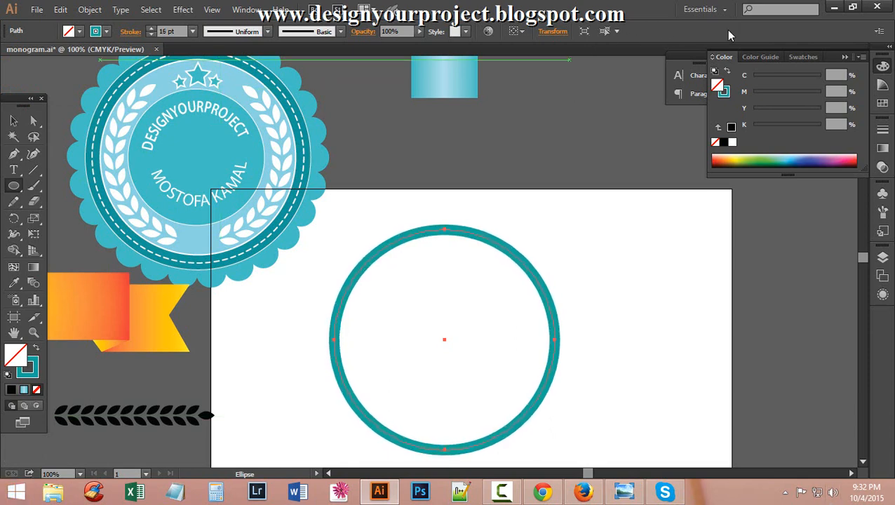
Raise the teal ring's stroke weight to 20 pt.
left_click(882, 147)
left_click(730, 120)
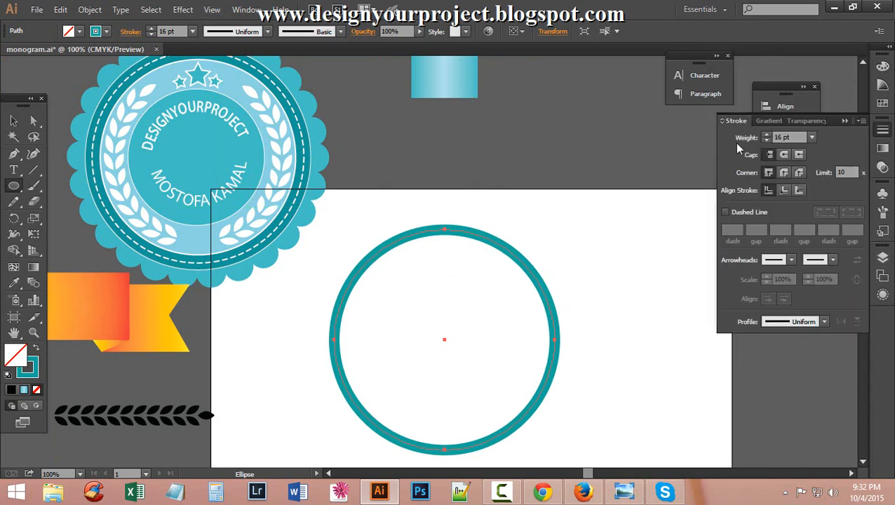
left_click(844, 121)
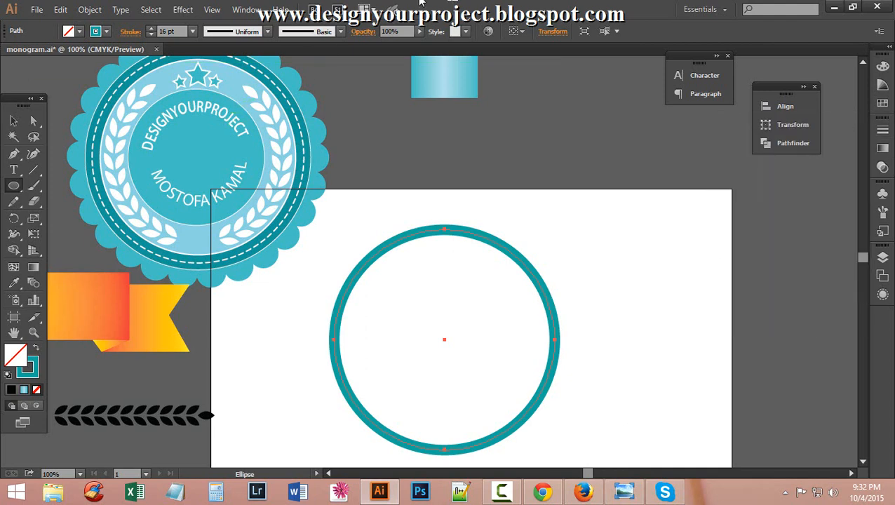
left_click(151, 29)
left_click(151, 29)
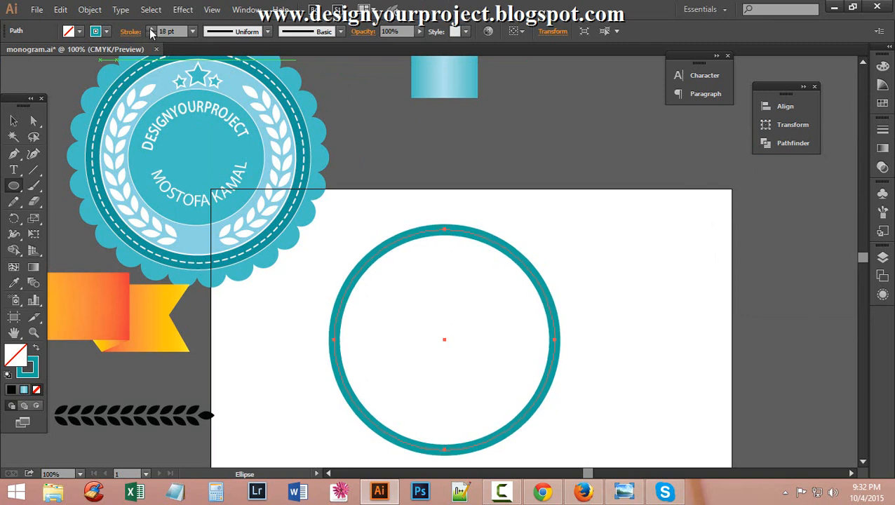
left_click(150, 29)
left_click(151, 29)
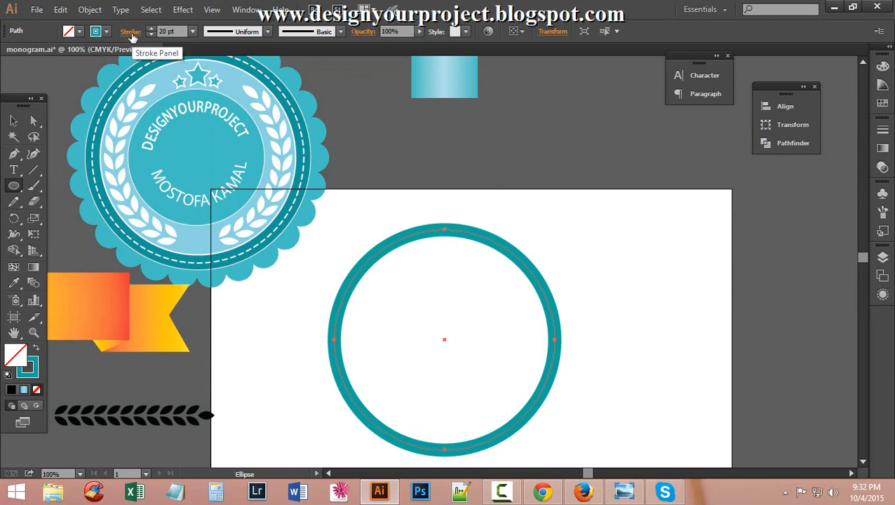
Give the ring's stroke a Round Cap and Round Join.
left_click(131, 35)
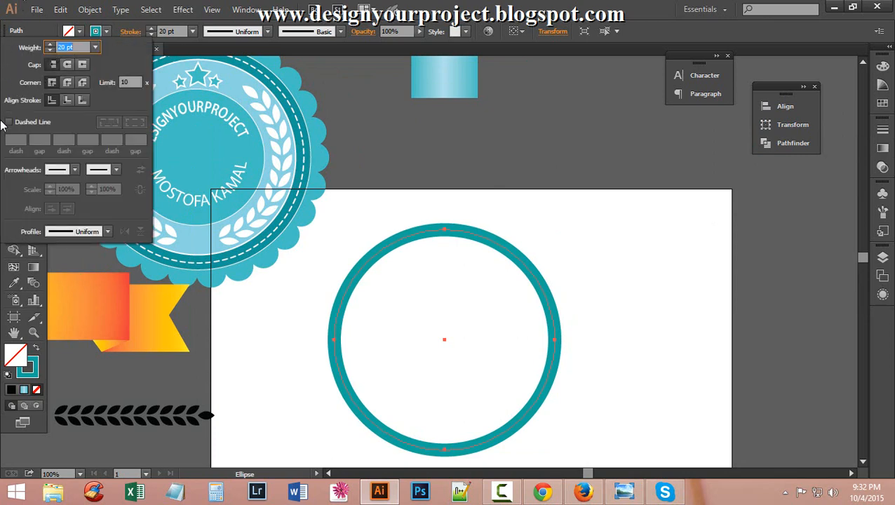
left_click(68, 65)
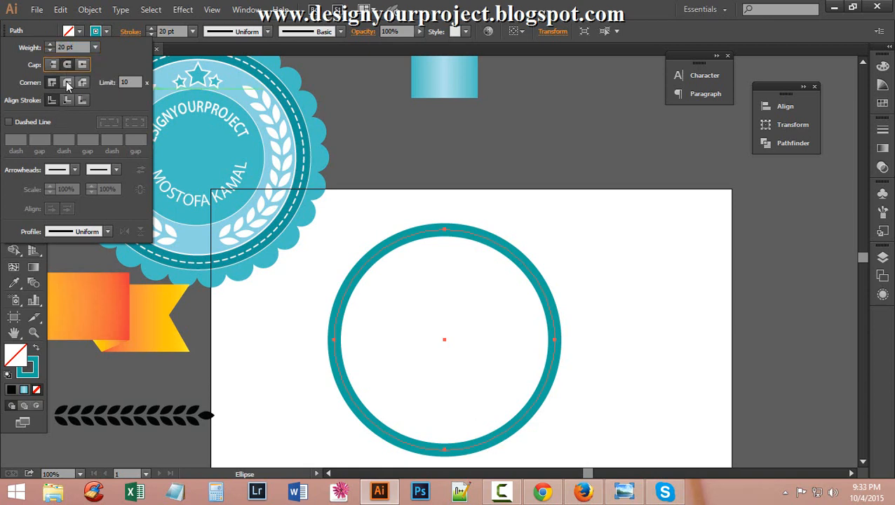
left_click(67, 82)
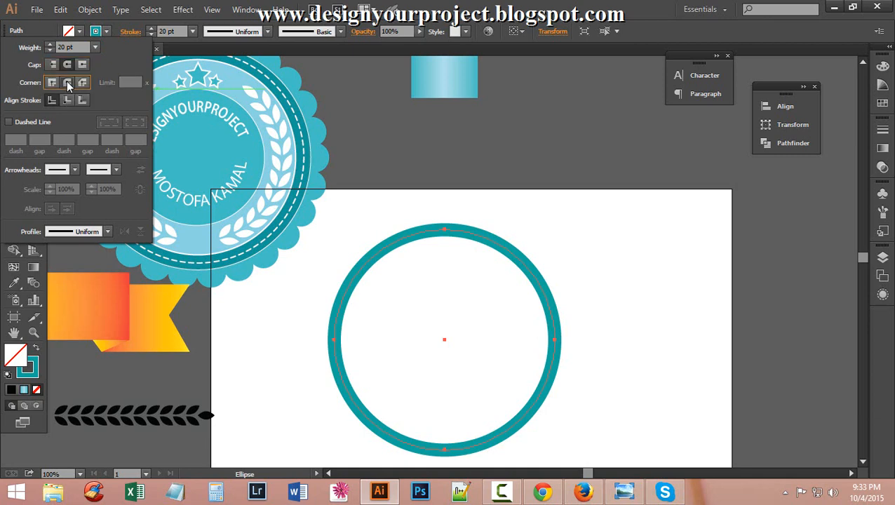
Make the ring's stroke a dashed line with a 1 pt dash.
left_click(9, 123)
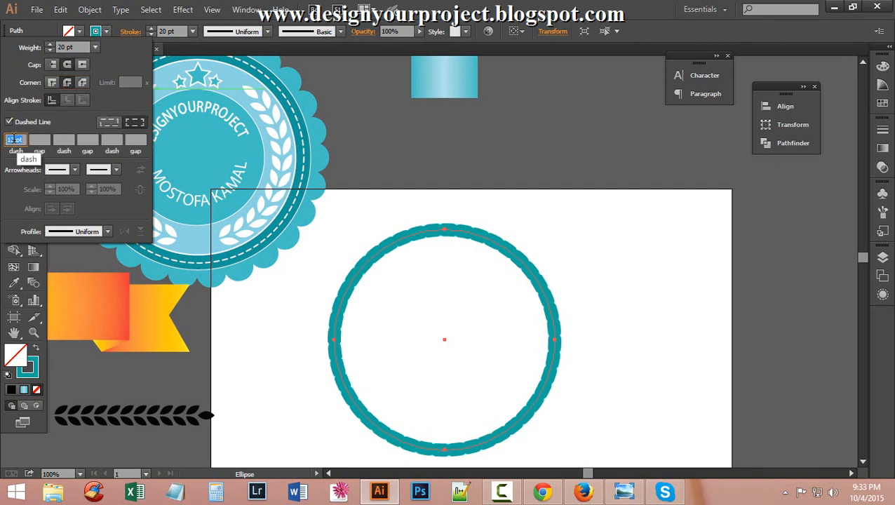
left_click(16, 140)
double_click(14, 140)
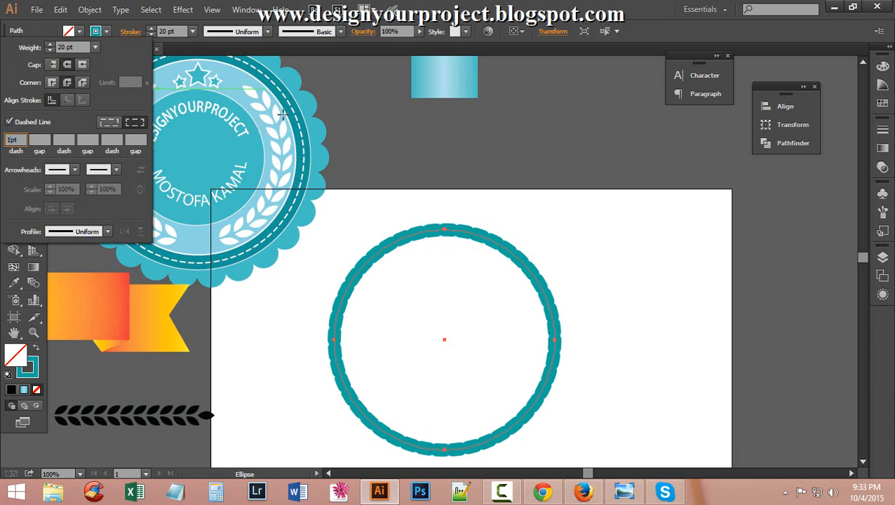
left_click(41, 139)
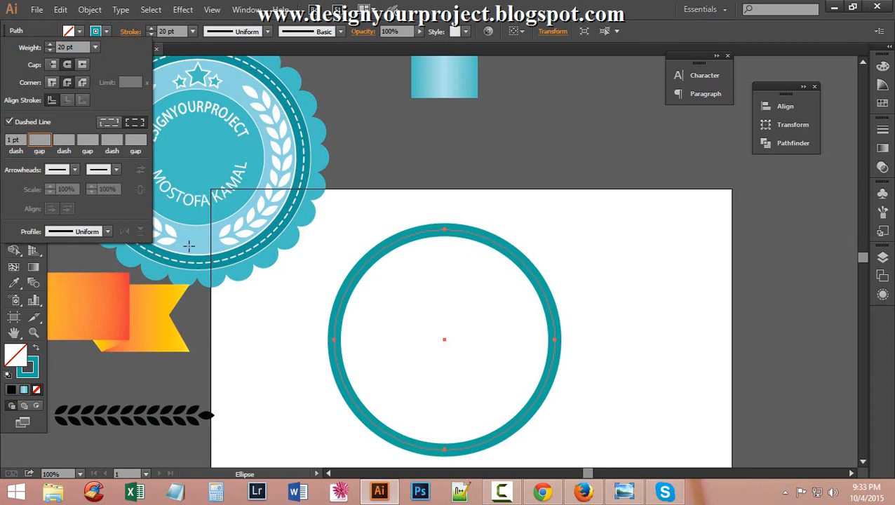
Set the dash gap to 28 pt, then nudge it up to 36 pt.
type("1")
key("Return")
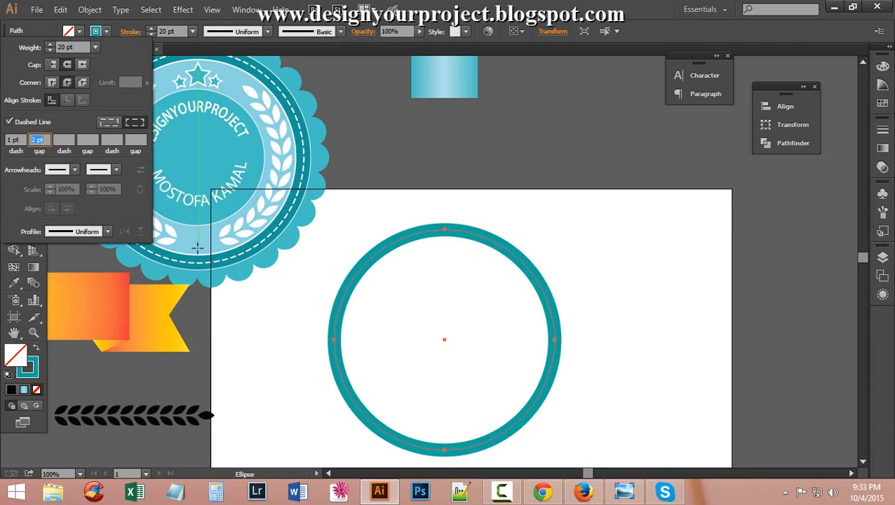
type("28")
key("Return")
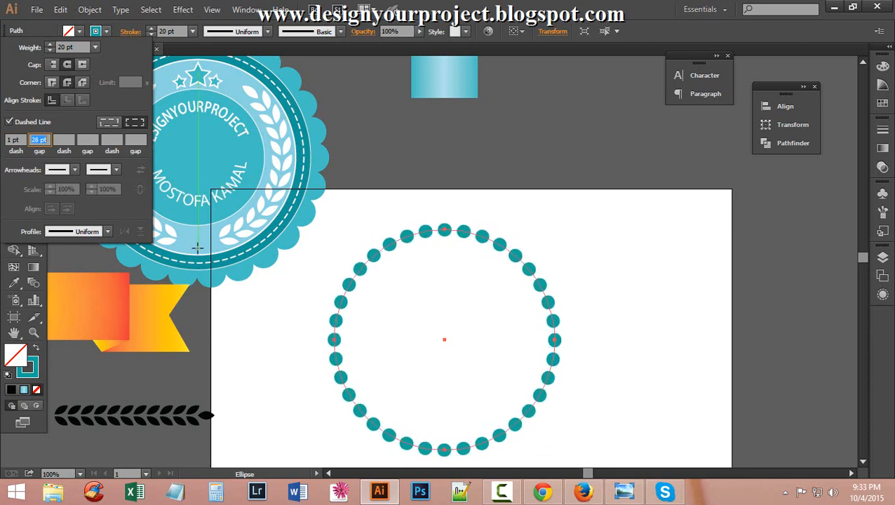
key("Up")
key("Up")
key("Up")
key("Up")
key("Up")
key("Up")
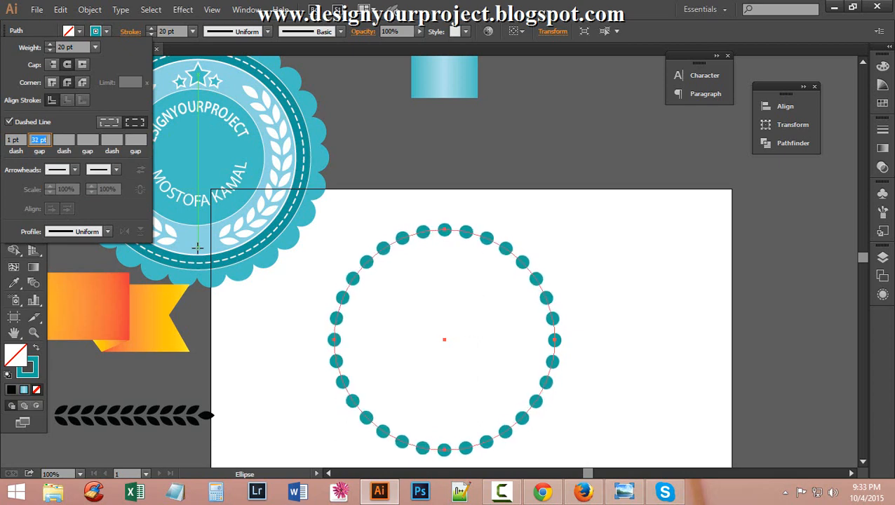
key("Up")
key("Up")
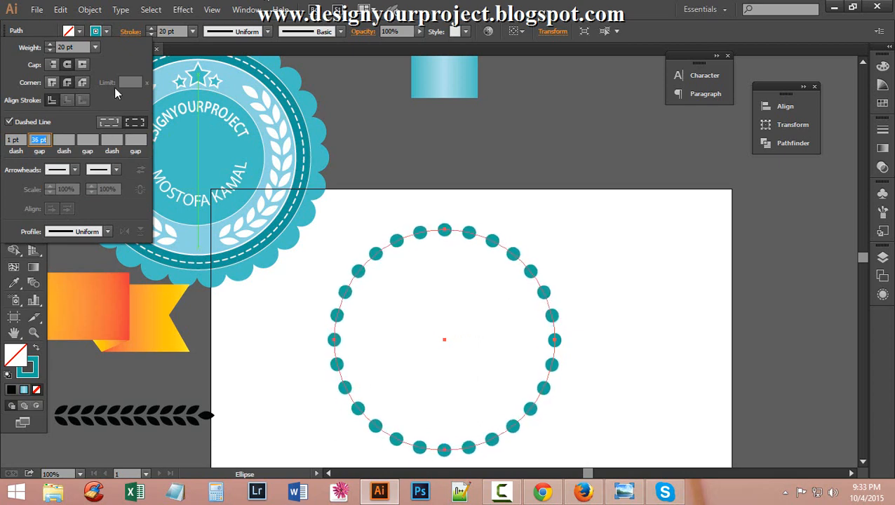
Raise the dotted ring's stroke weight to 50 pt so the dots overlap into scallops.
left_click(49, 44)
left_click(49, 45)
left_click(50, 45)
left_click(50, 45)
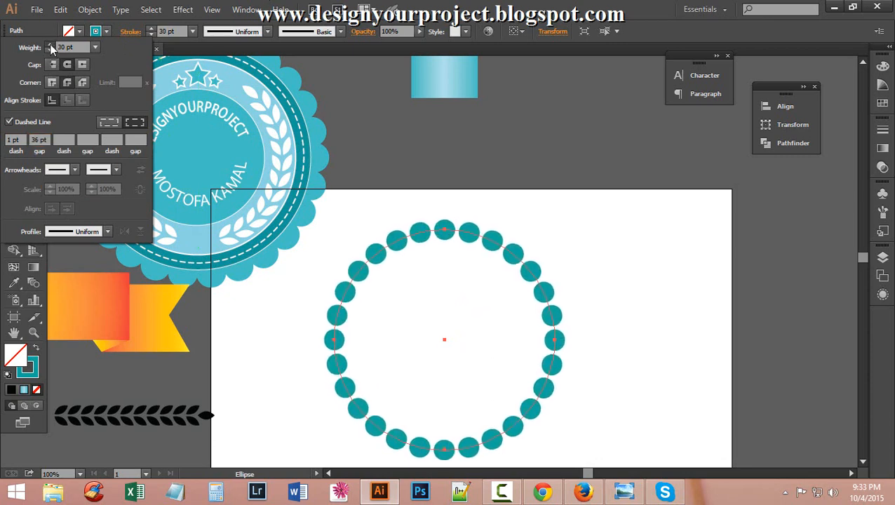
left_click(50, 45)
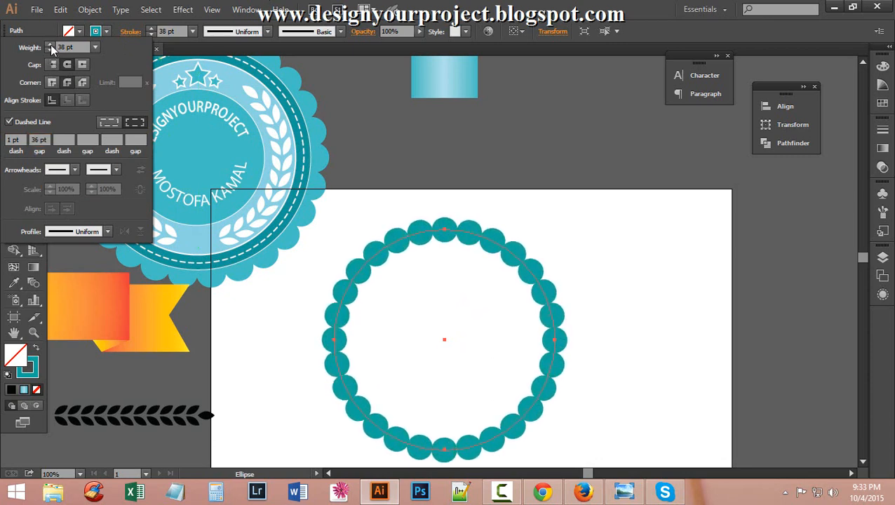
left_click(50, 45)
left_click(50, 45)
left_click(49, 45)
left_click(50, 45)
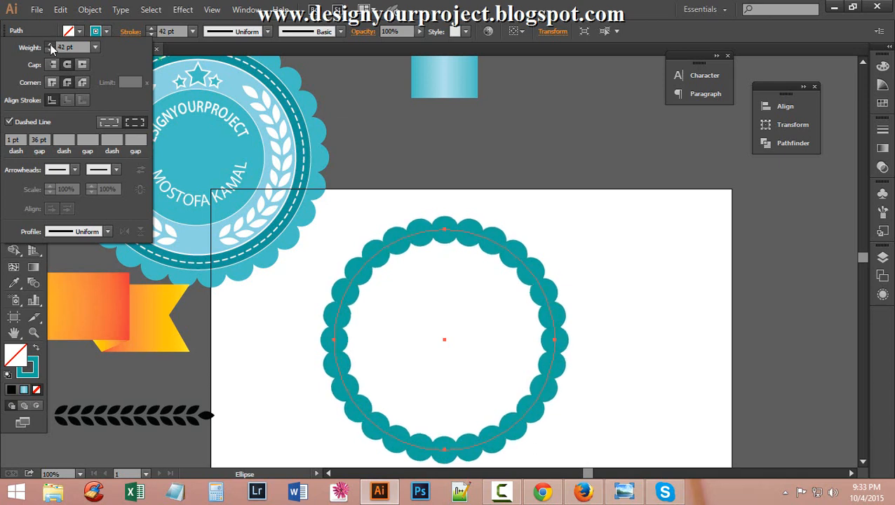
left_click(50, 45)
left_click(50, 45)
left_click(50, 45)
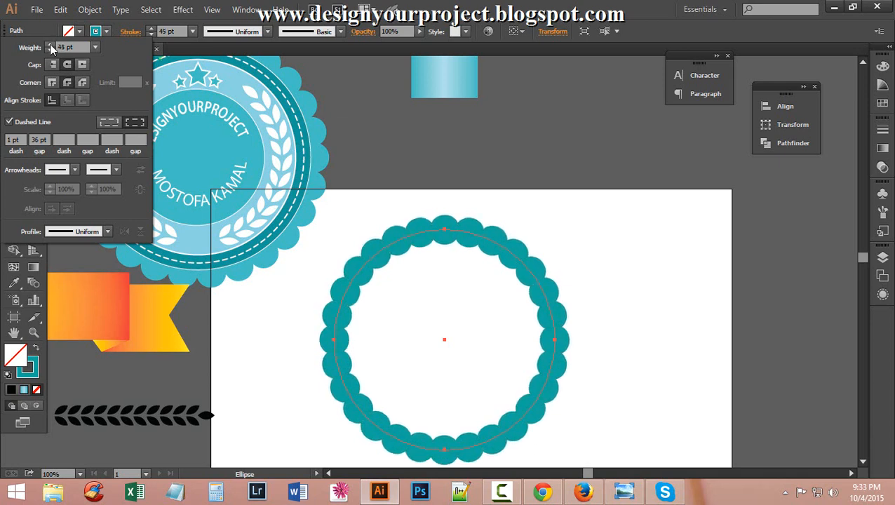
left_click(50, 45)
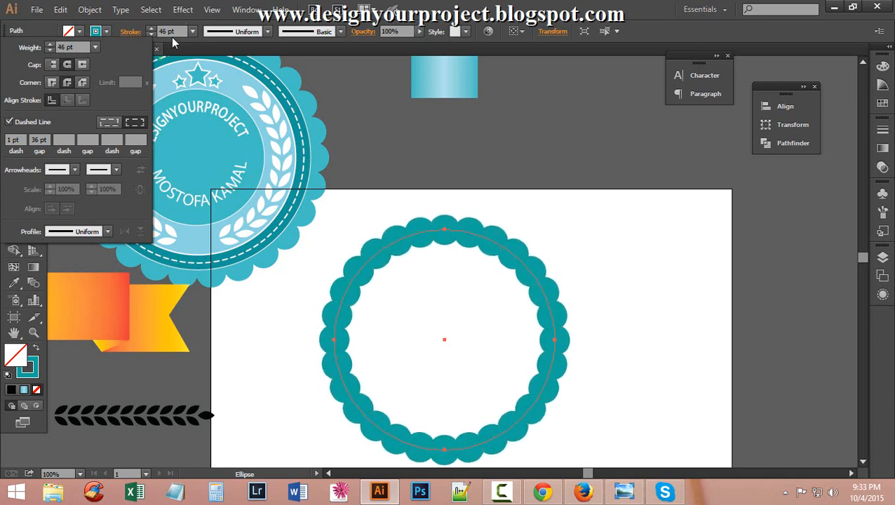
left_click(50, 45)
left_click(49, 45)
left_click(49, 45)
left_click(49, 45)
left_click(49, 44)
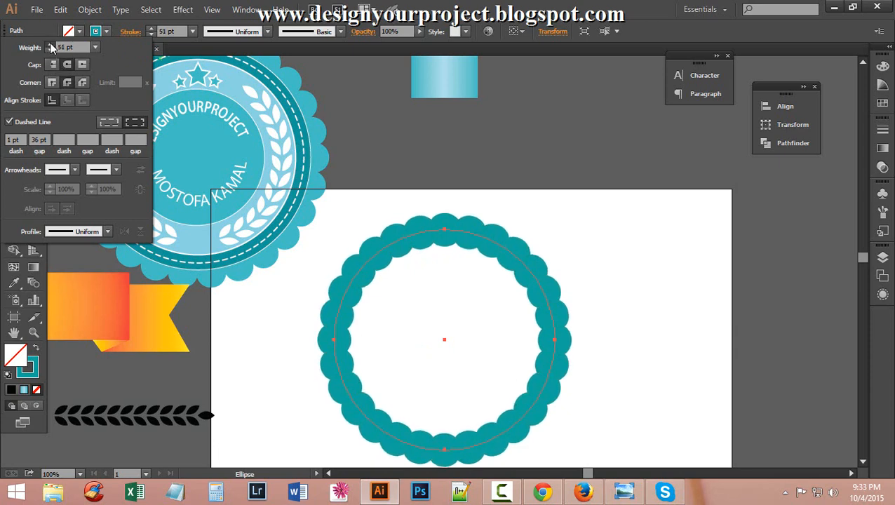
left_click(50, 45)
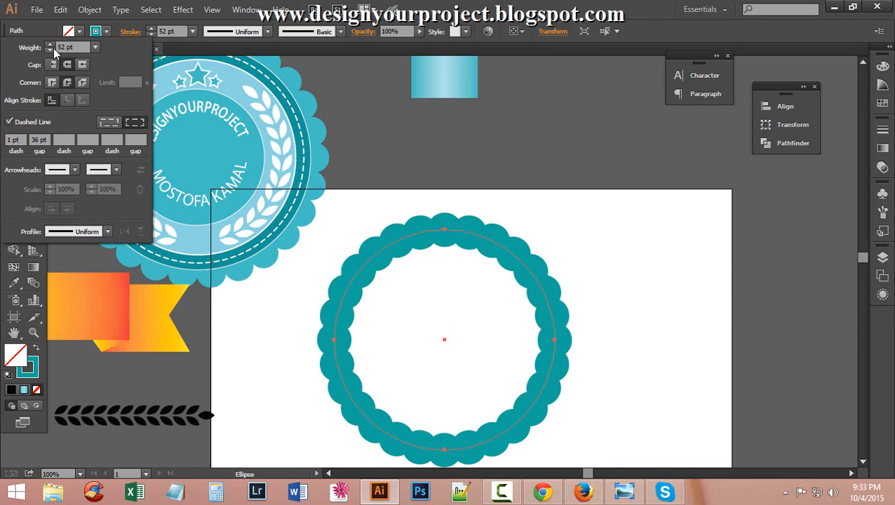
left_click(53, 48)
left_click(53, 48)
Set the dash gap to 40 pt and close the Stroke options.
left_click(31, 139)
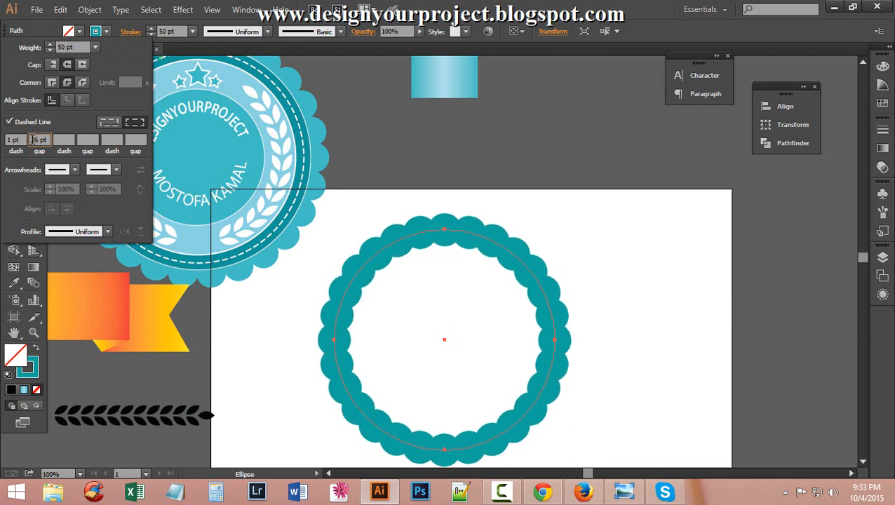
key("Up")
key("Up")
key("Up")
key("Up")
key("Up")
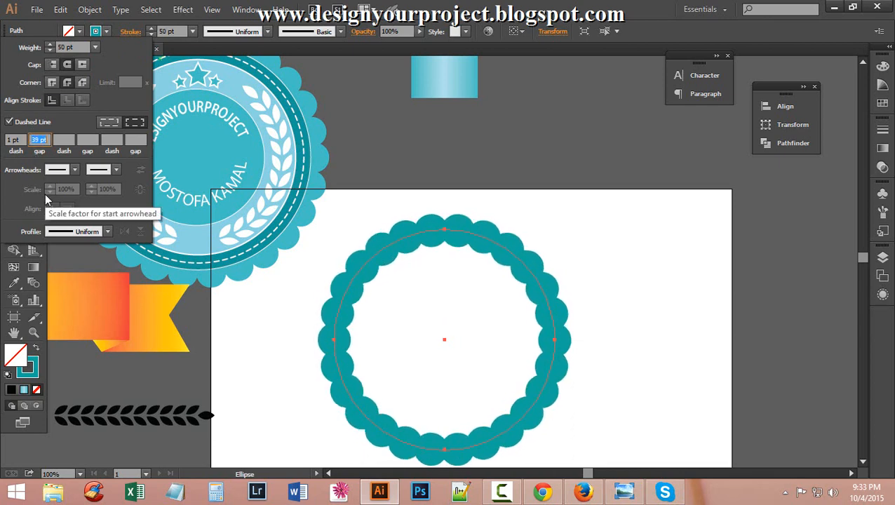
key("Up")
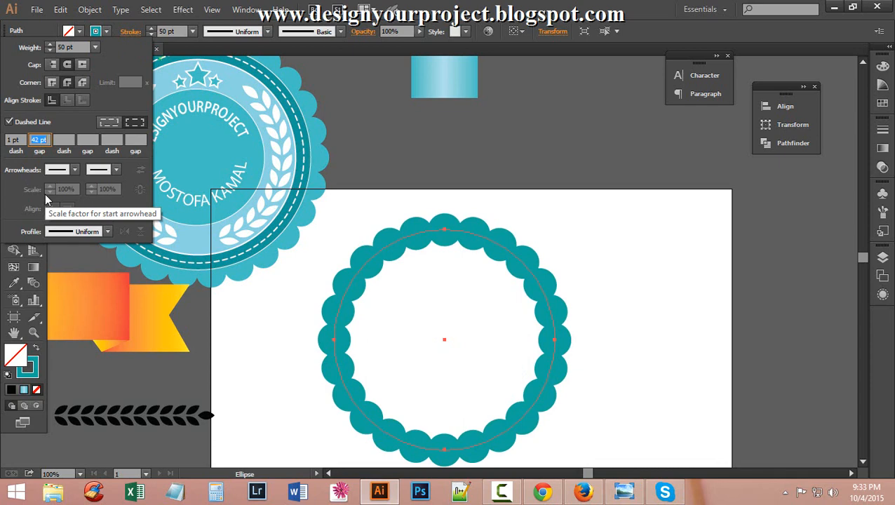
key("Down")
key("Down")
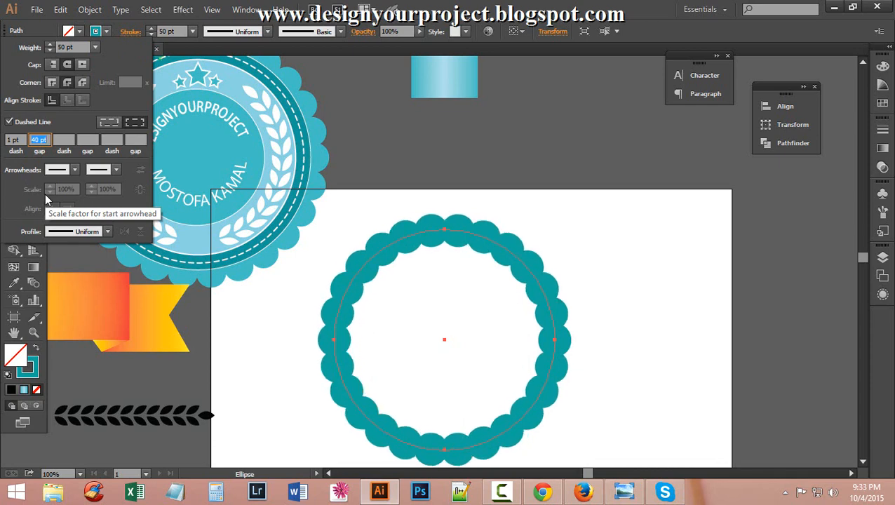
left_click(541, 5)
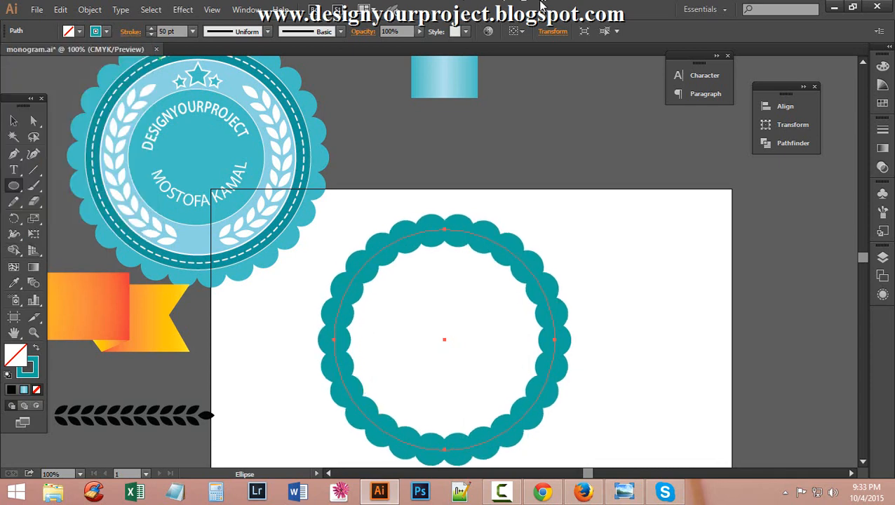
Show the Layers list and expand Layer 2.
left_click(885, 278)
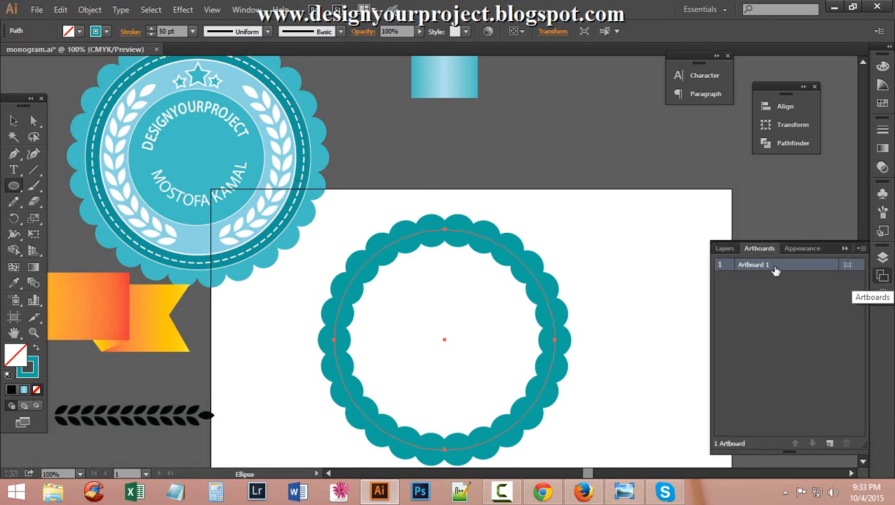
left_click(724, 249)
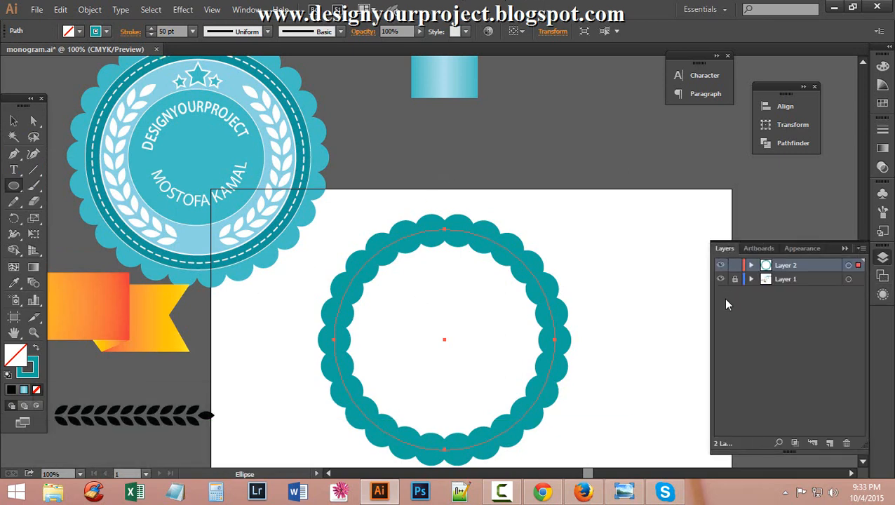
left_click(751, 265)
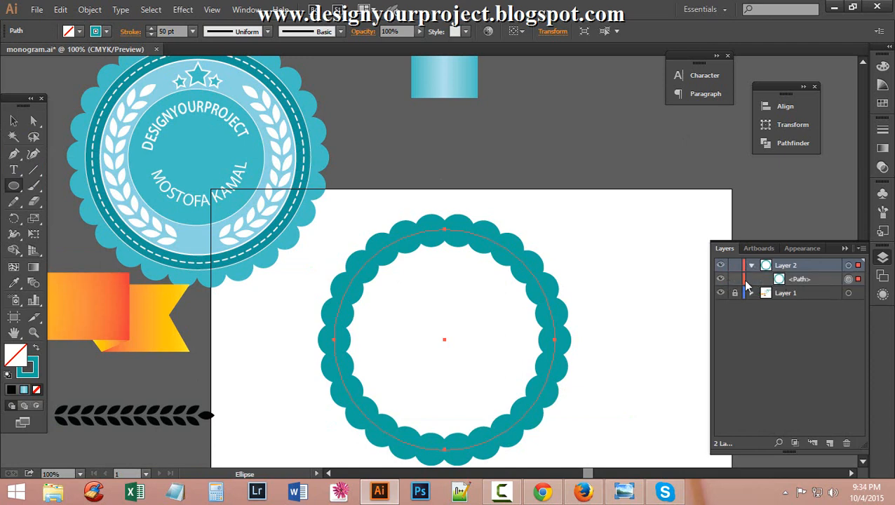
Duplicate the scalloped ring's path in the Layers panel and swap the copy's fill and stroke.
left_click(818, 277)
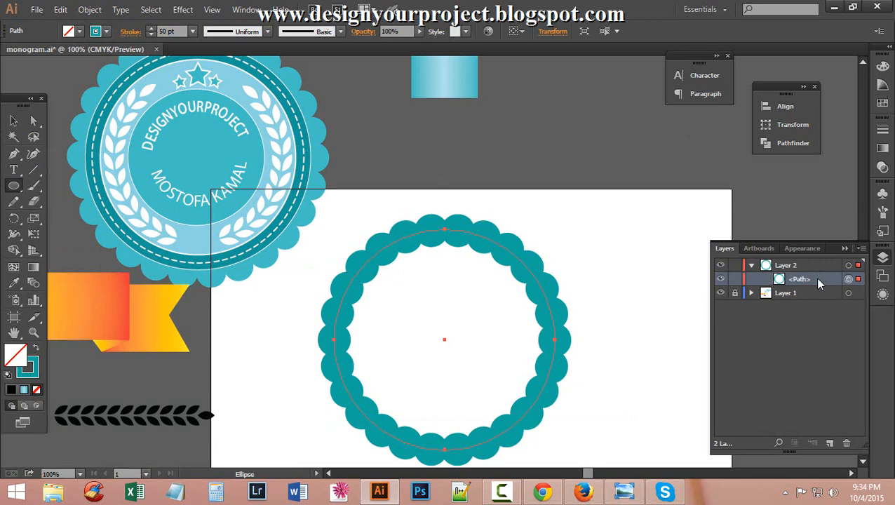
left_click_drag(814, 279, 828, 442)
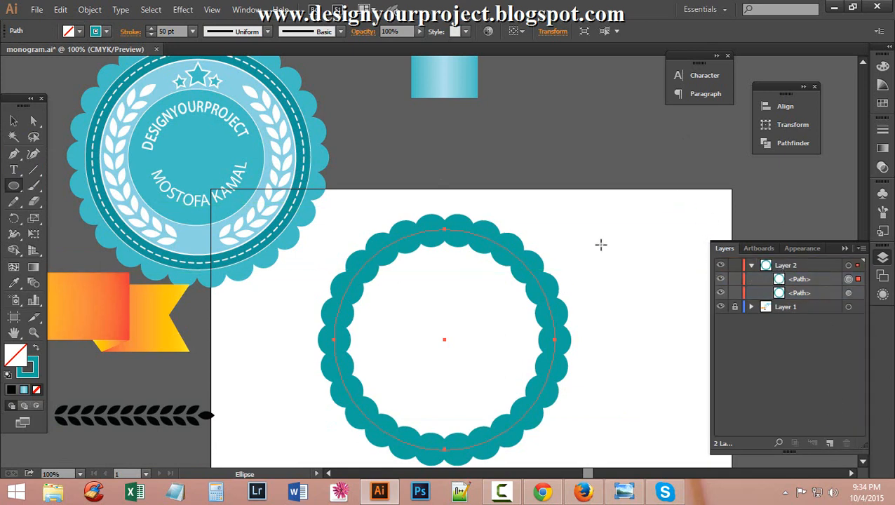
left_click(36, 348)
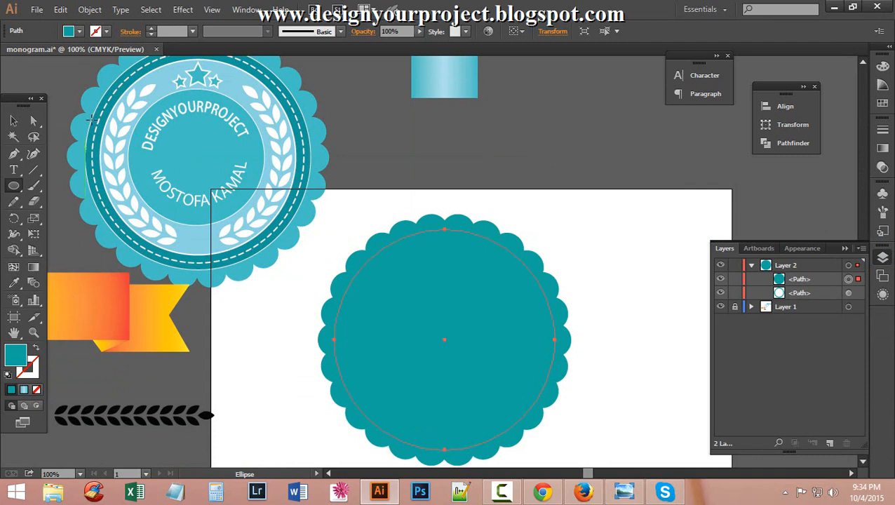
Eyedrop the sample badge's teal ring onto the copy, making a teal disc with 1 pt outline.
scroll(126, 185, "up", 2)
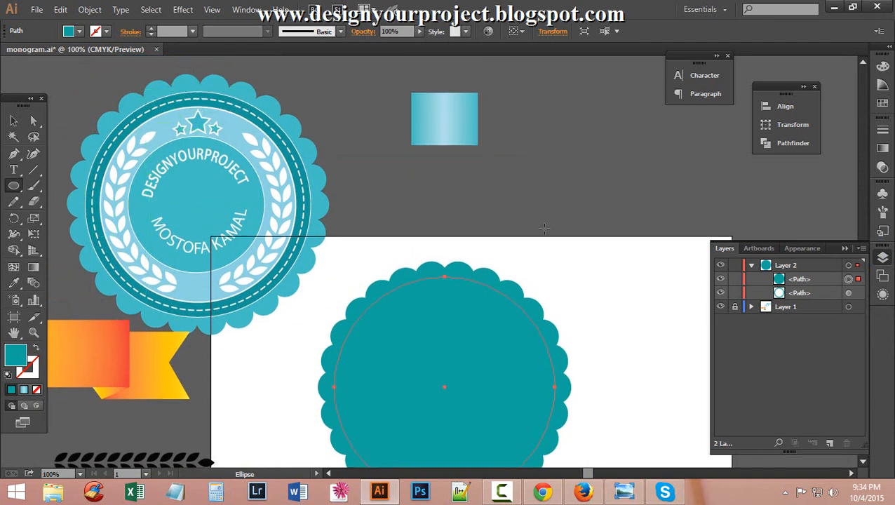
scroll(316, 216, "down", 1)
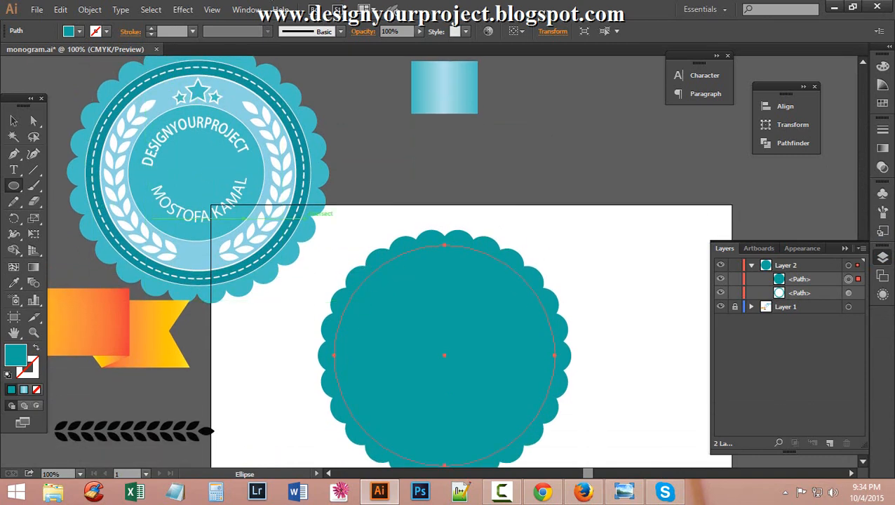
key("i")
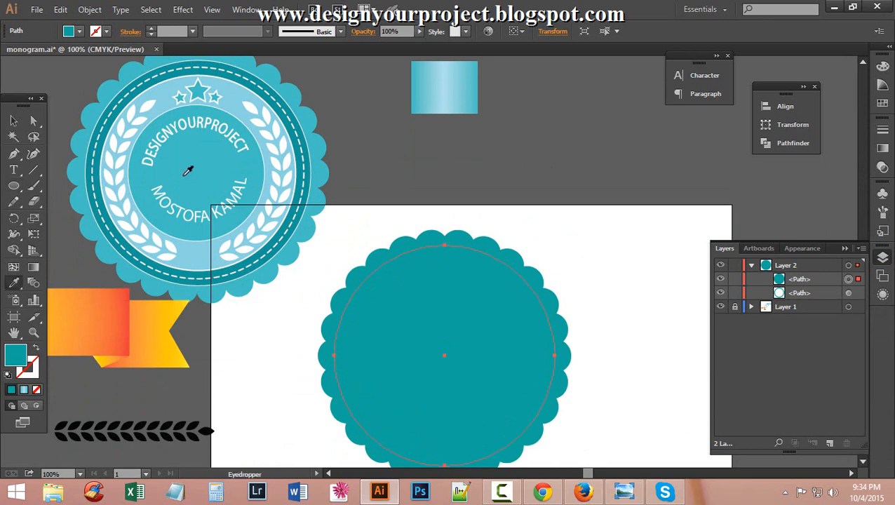
left_click(224, 61)
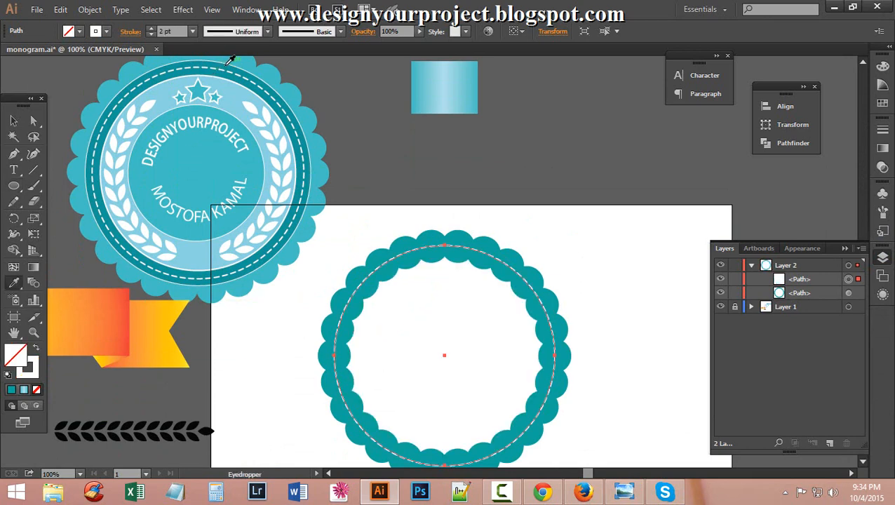
left_click(228, 62)
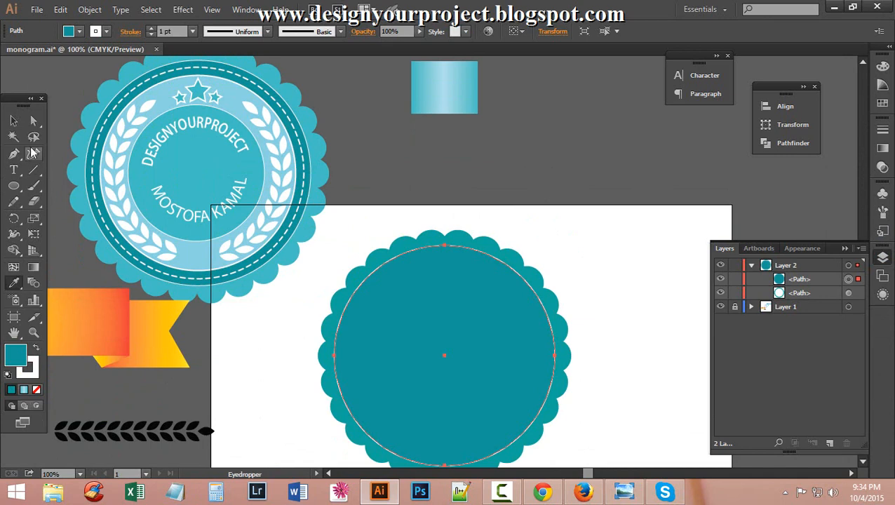
left_click(14, 120)
left_click(439, 169)
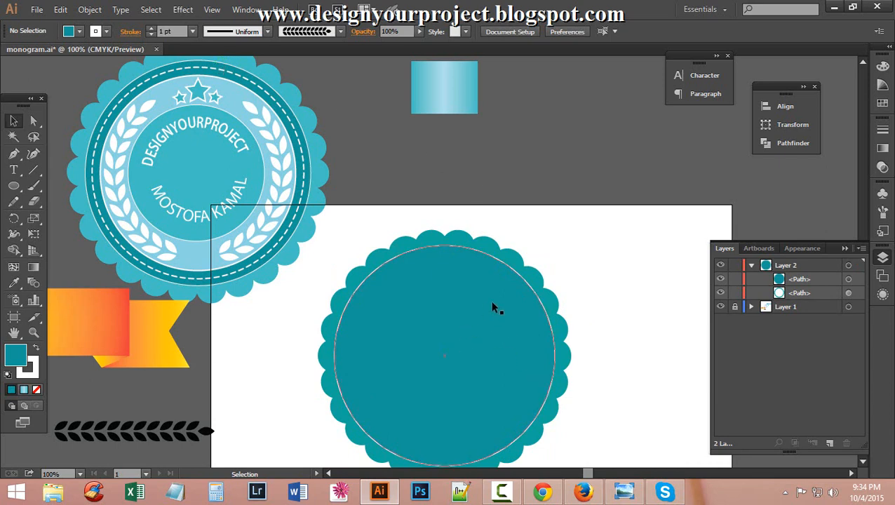
Copy the inner teal circle and paste it in front, dismissing a stray download window.
left_click(449, 334)
key("ctrl+space")
left_click(491, 366, "ctrl")
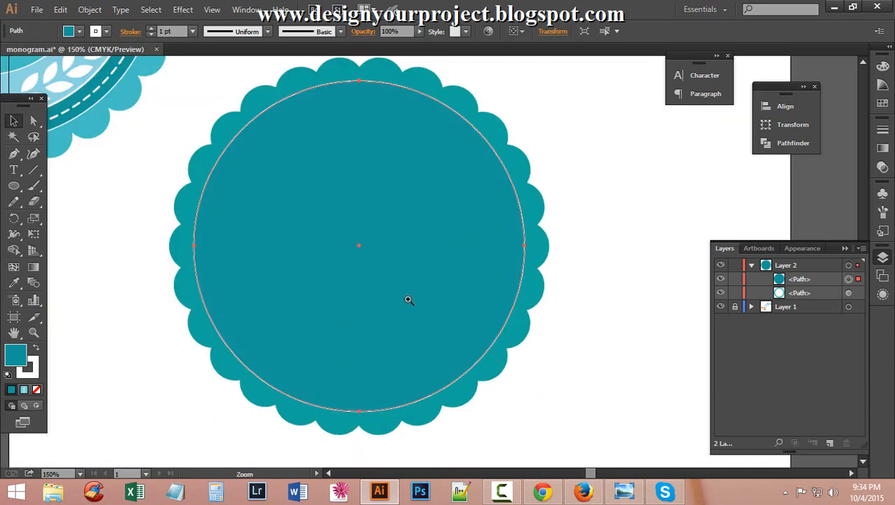
left_click(365, 252, "ctrl+alt")
left_click(443, 276, "ctrl+alt")
scroll(447, 256, "up", 2)
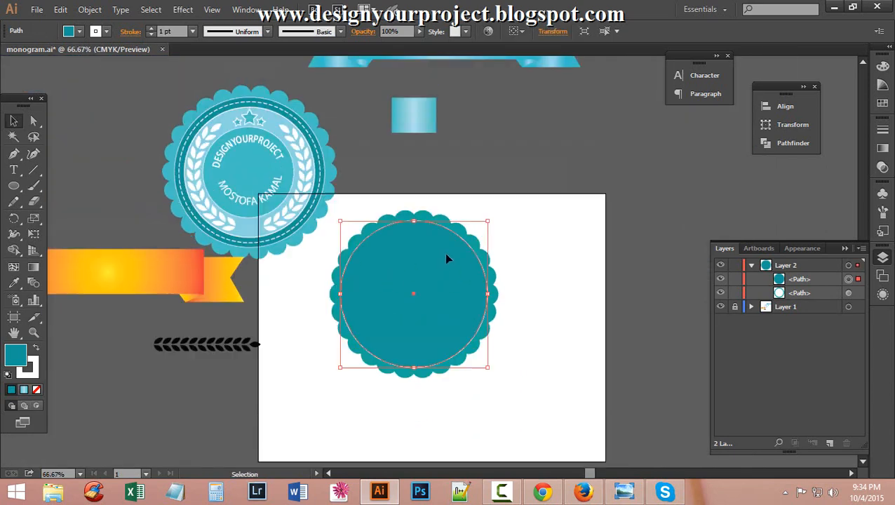
left_click(561, 179)
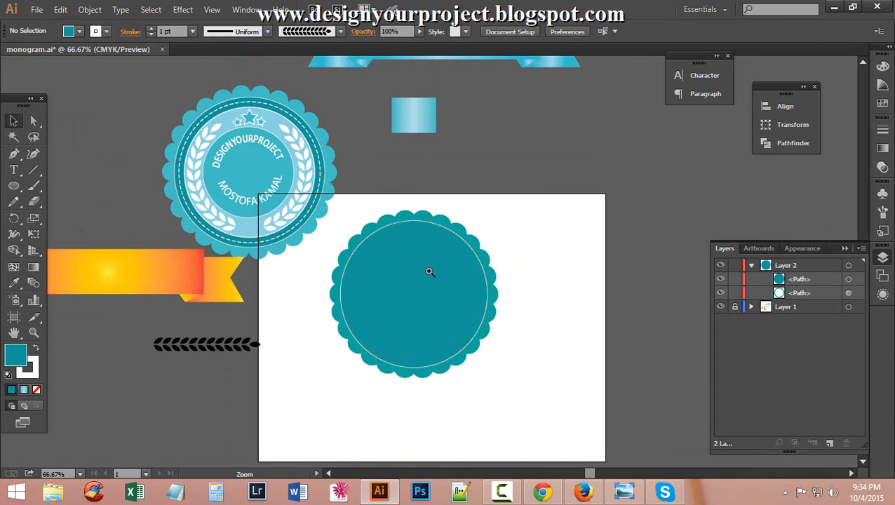
scroll(429, 270, "up", 1)
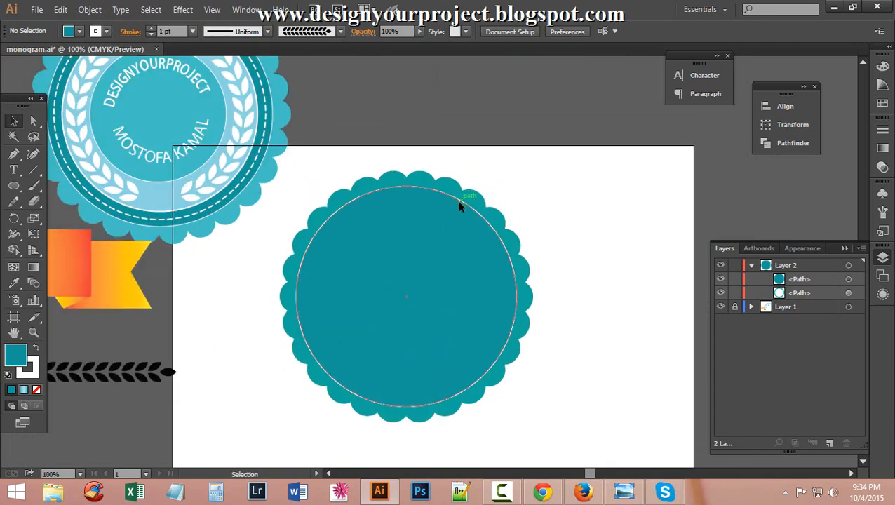
left_click(459, 201)
key("a")
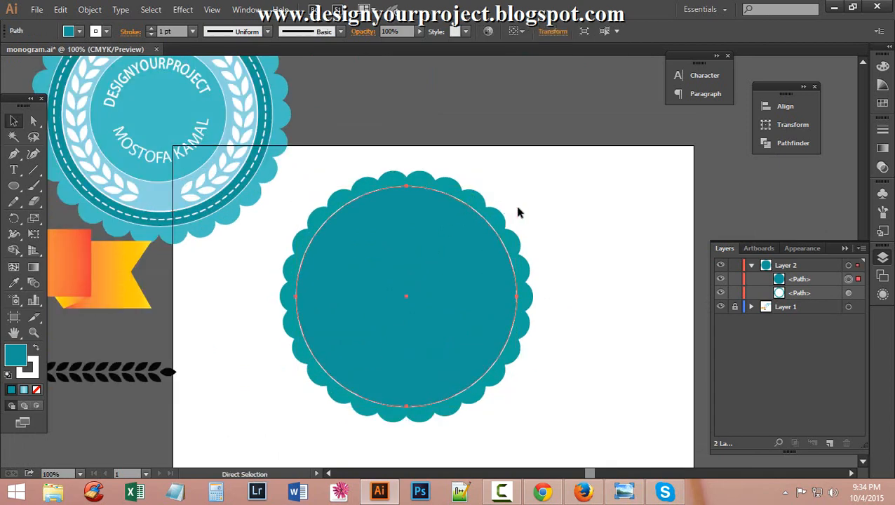
key("v")
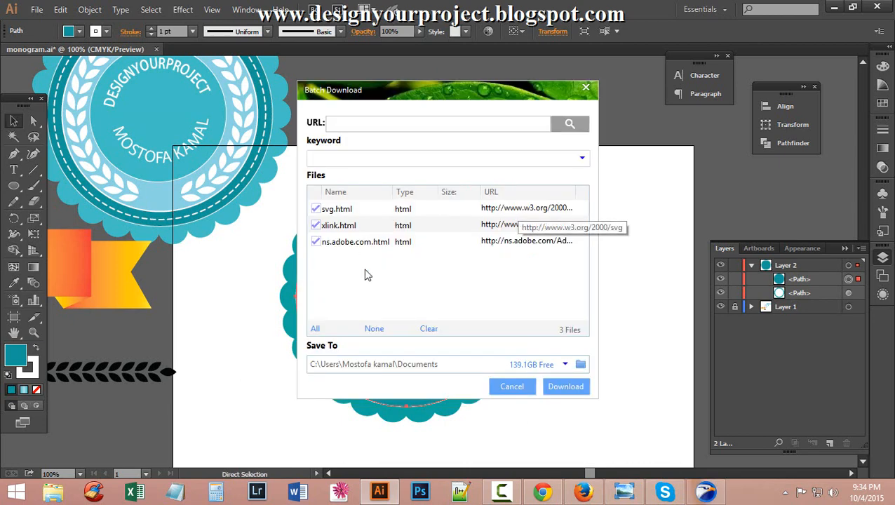
left_click(521, 388)
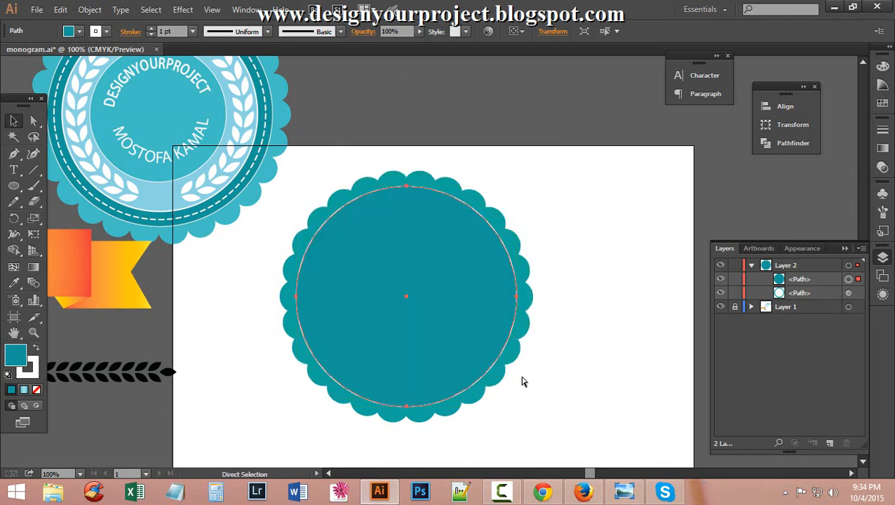
key("ctrl+f")
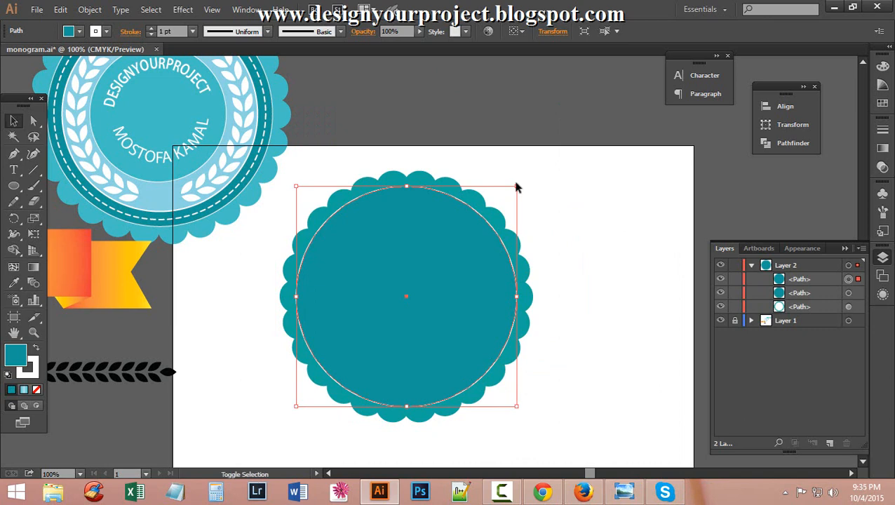
Shrink the pasted circle around its centre and remove its fill.
left_click_drag(517, 187, 519, 207)
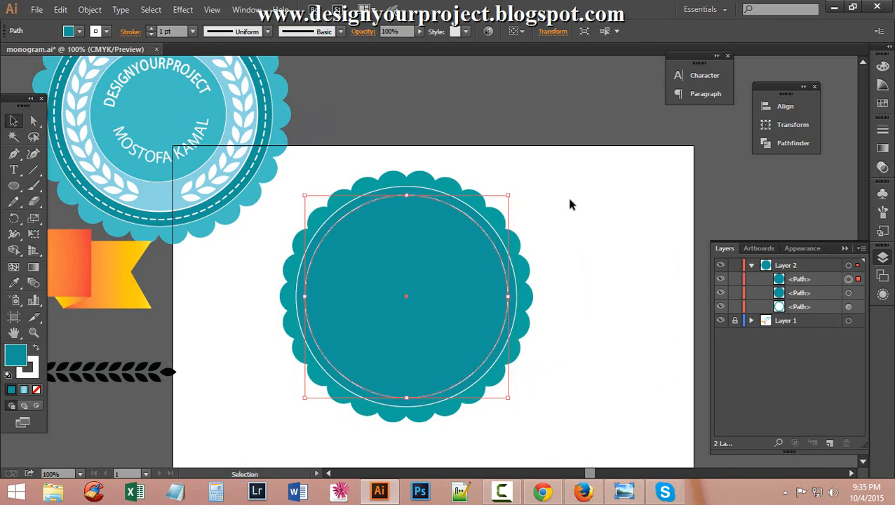
left_click(35, 389)
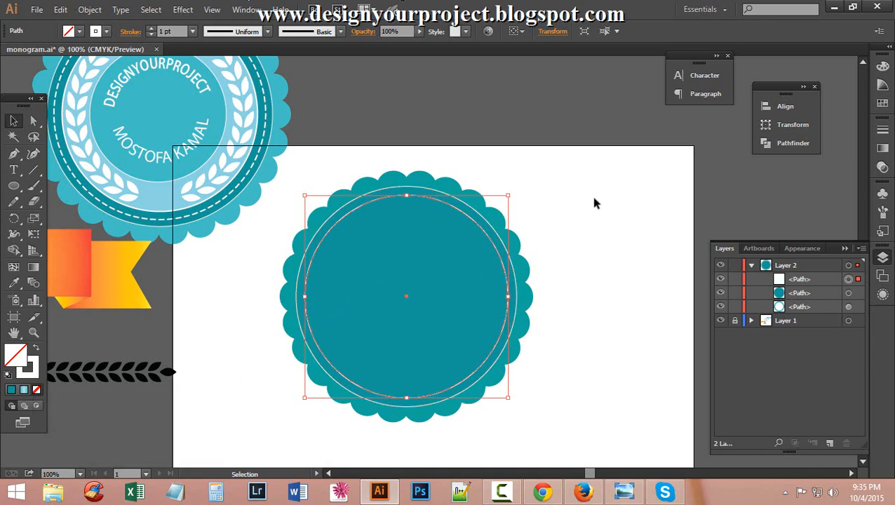
scroll(524, 198, "up", 3)
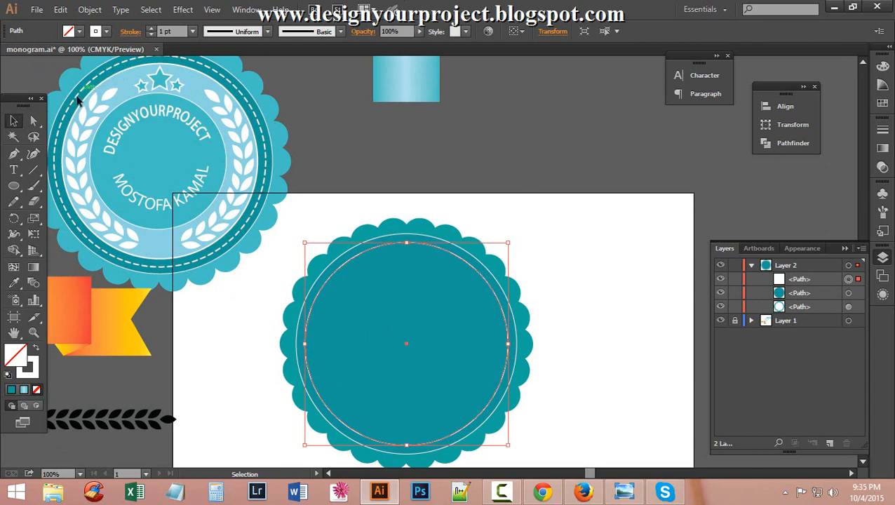
Make the copy's white stroke a dashed line with 8 pt dashes.
left_click(129, 32)
left_click(9, 122)
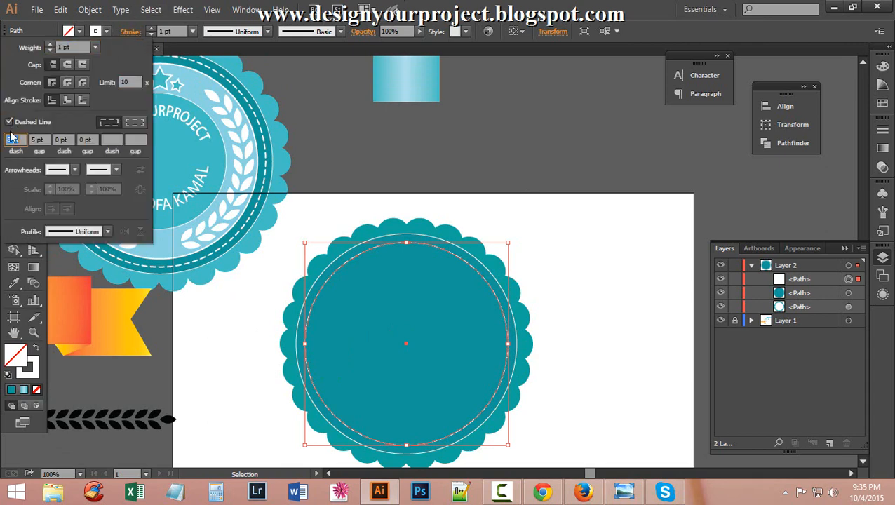
type("8")
key("Return")
left_click(12, 140)
left_click(486, 8)
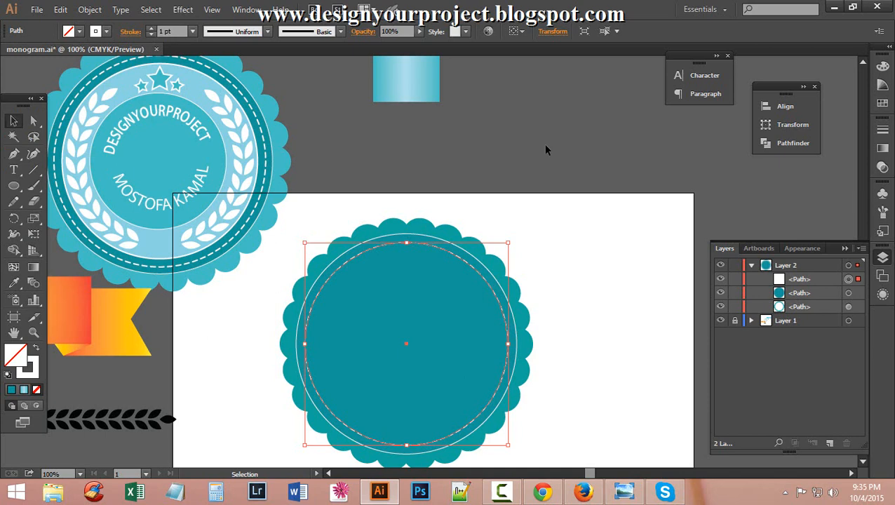
left_click(564, 257)
left_click(431, 307, "ctrl")
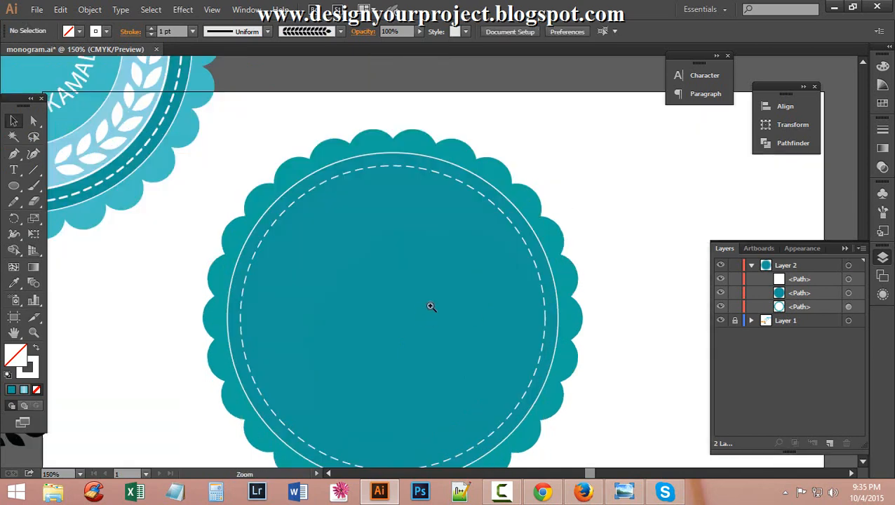
Zoom and pan the view to frame the whole badge.
left_click(438, 266, "ctrl")
left_click(450, 214, "ctrl+alt")
left_click(449, 214, "ctrl+alt")
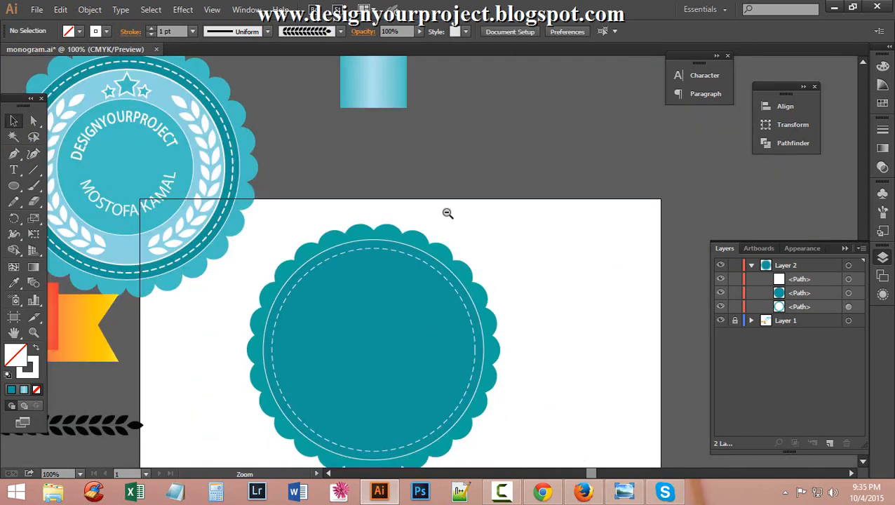
scroll(443, 211, "up", 1)
scroll(443, 211, "down", 1)
key("space")
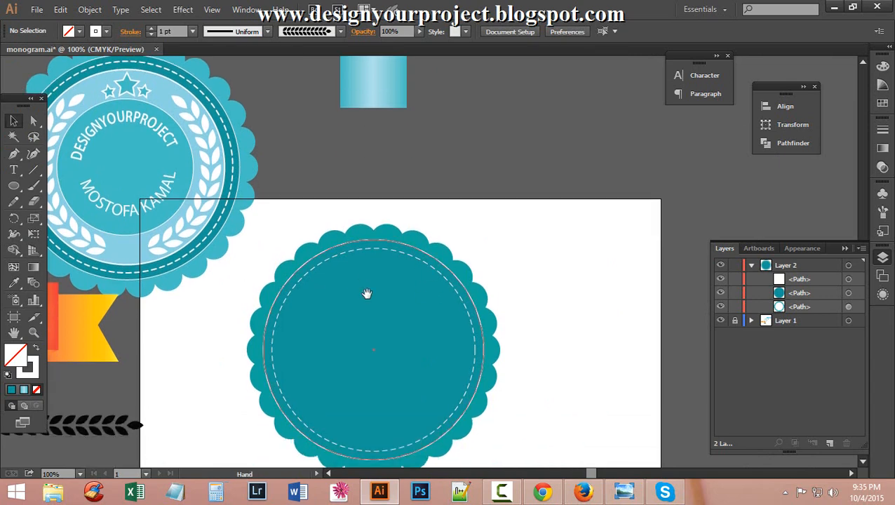
left_click_drag(366, 293, 409, 279)
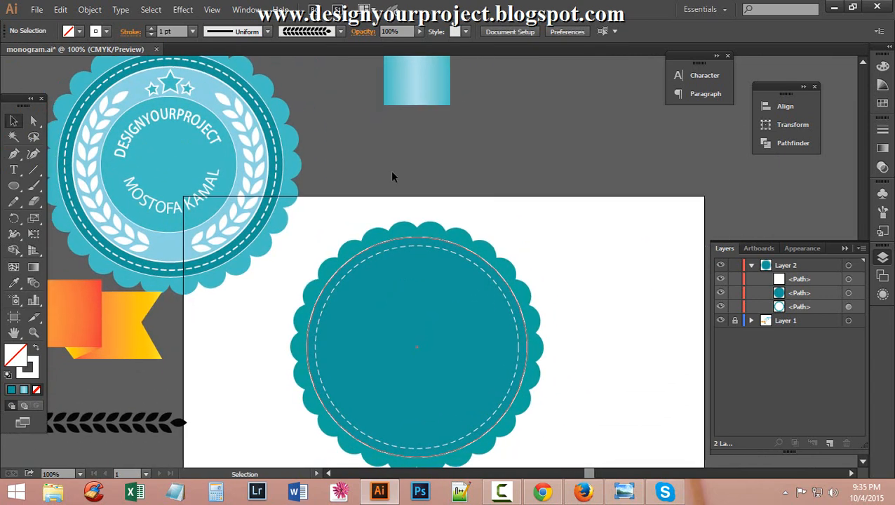
Paste a copy of the dashed ring in front and shrink it inward toward 289.83 pt.
left_click(407, 243)
key("a")
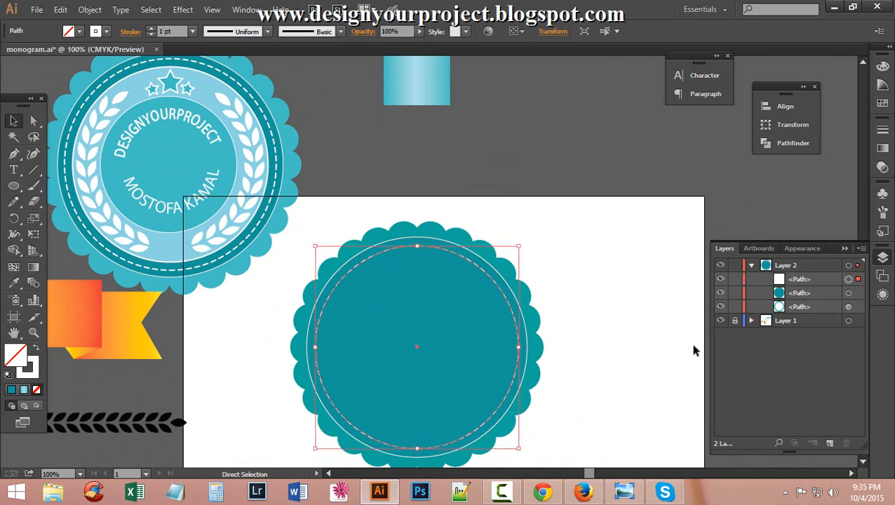
key("ctrl+c")
key("ctrl+f")
key("v")
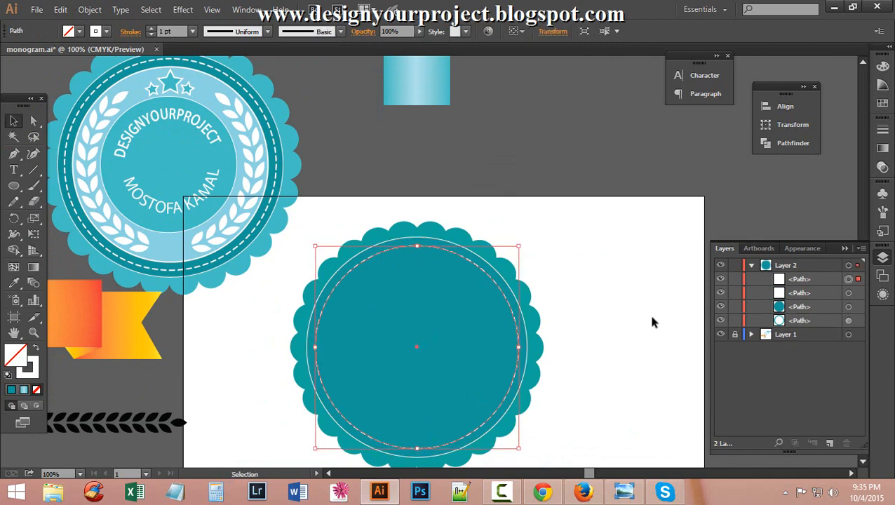
mouse_move(518, 245)
left_mouse_down()
mouse_move(509, 264)
mouse_move(524, 253)
left_mouse_up()
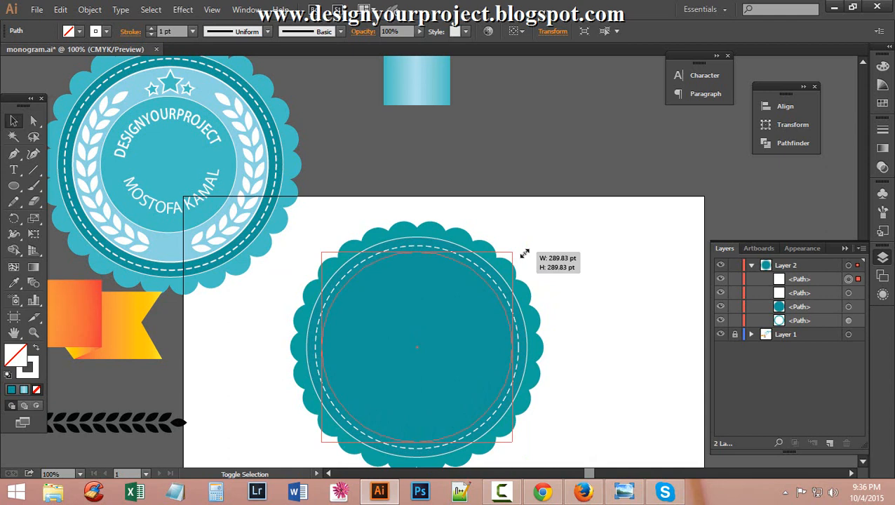
Settle the copy at about 290 pt and give it a solid 2 pt stroke instead of dashes.
left_click_drag(525, 253, 526, 253)
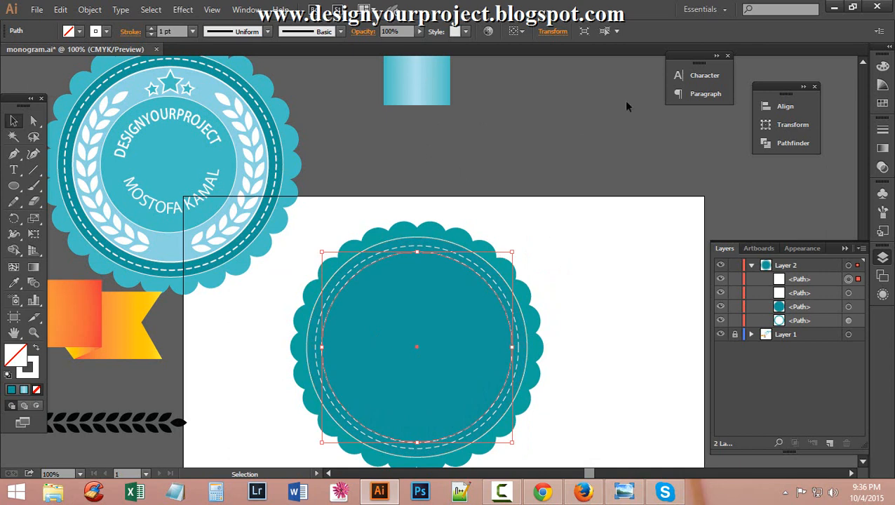
left_click(130, 31)
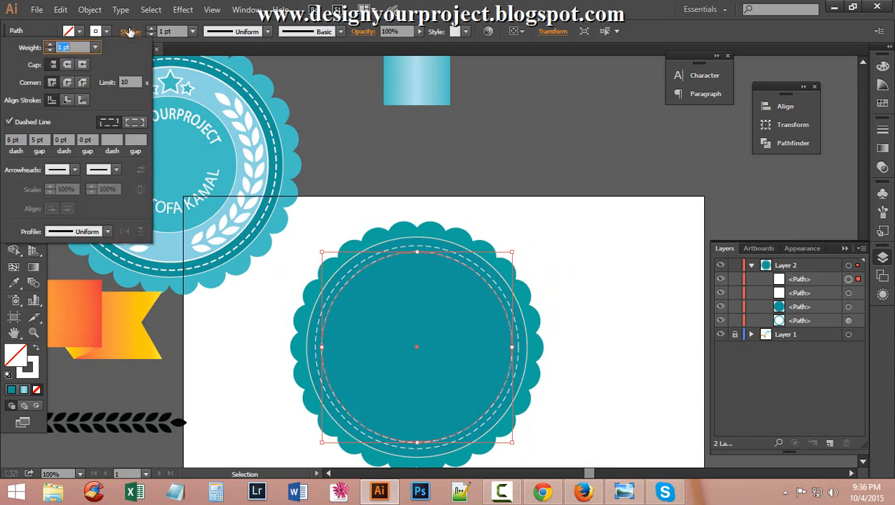
left_click(9, 122)
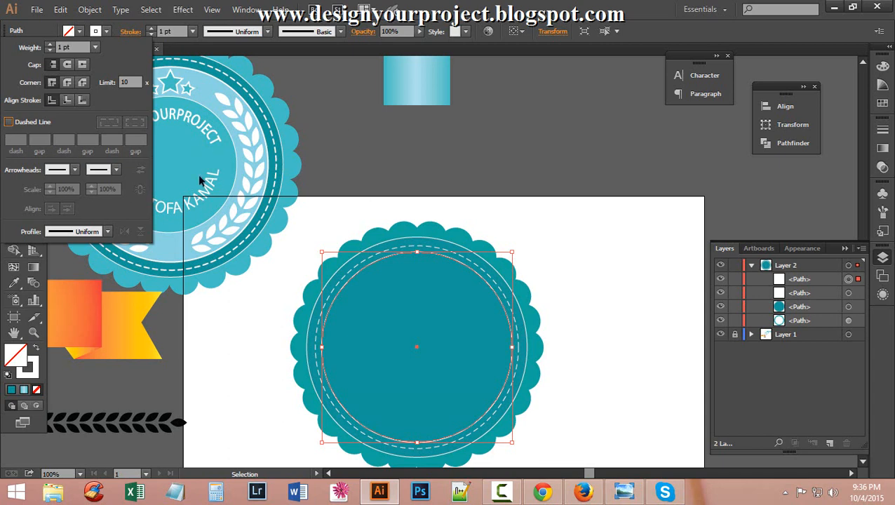
left_click(151, 29)
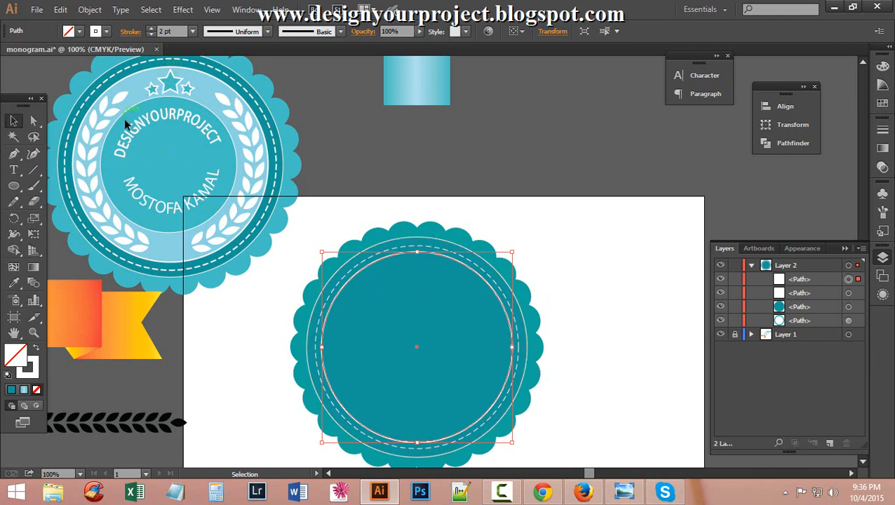
double_click(12, 359)
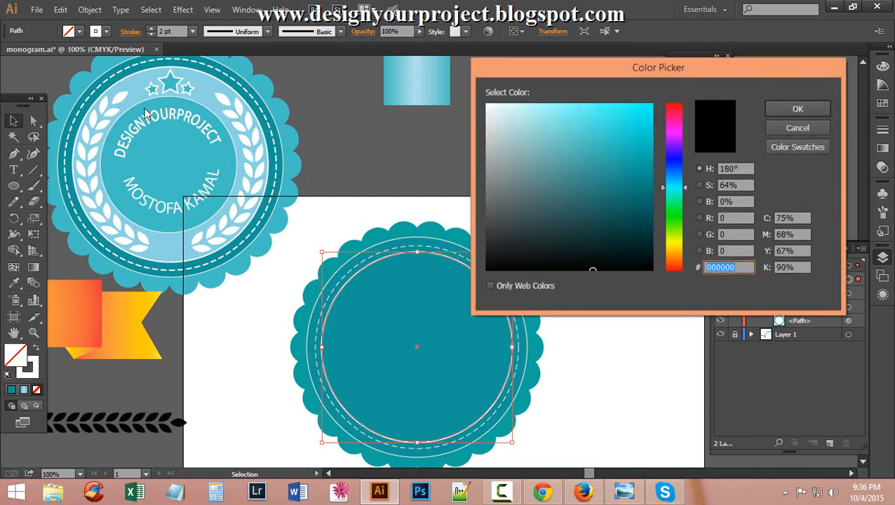
left_click(796, 127)
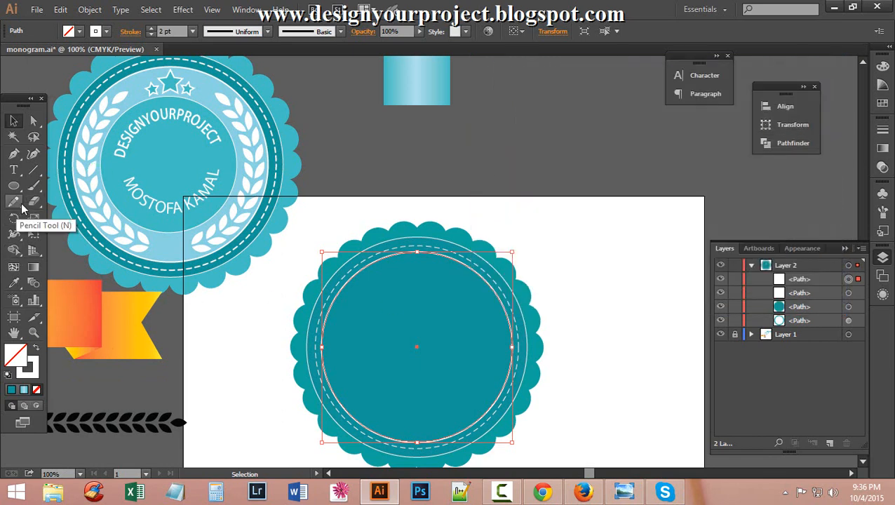
Fill the inner circle with the sample badge's light blue, then paste a copy in front.
key("i")
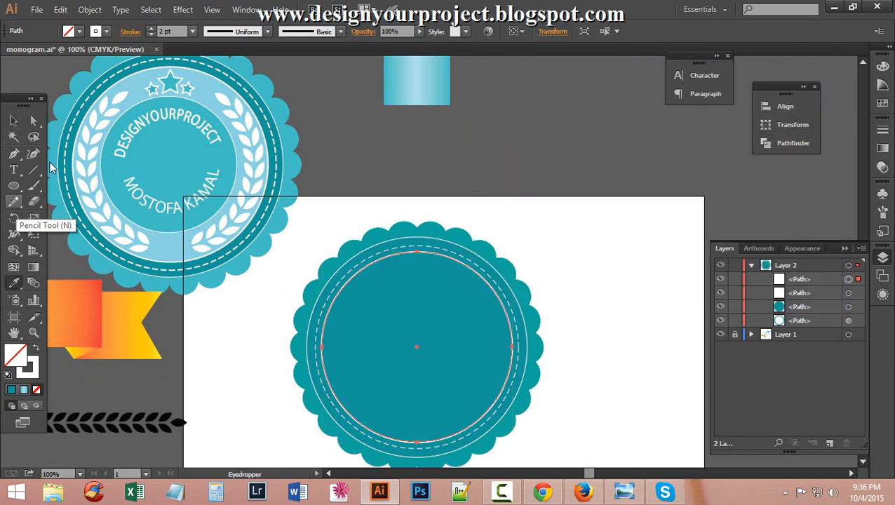
left_click(137, 78)
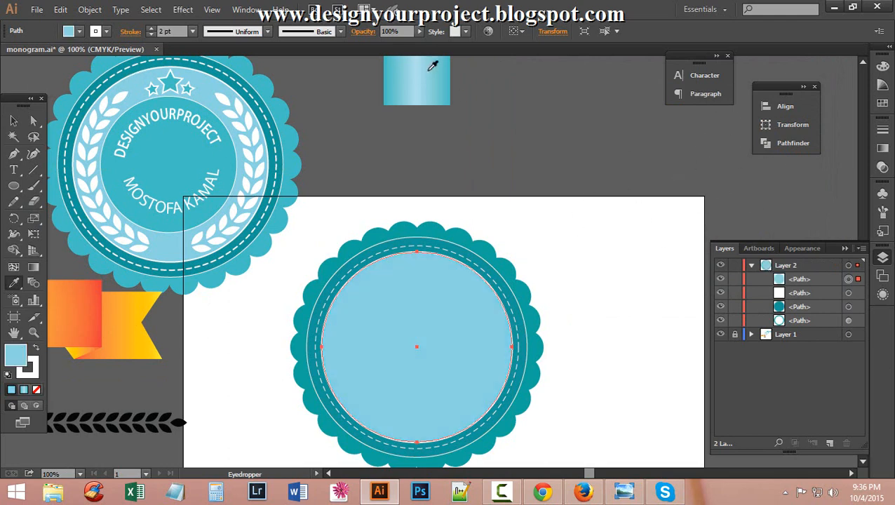
key("v")
left_click(13, 120)
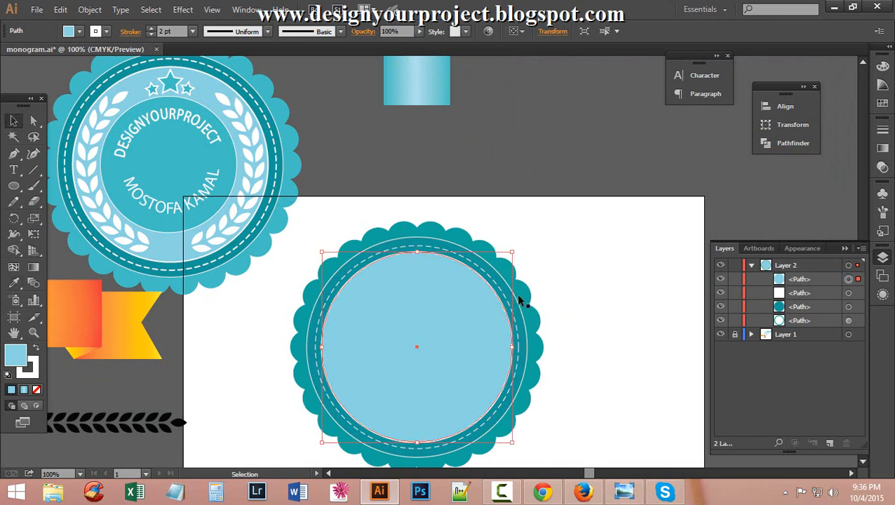
key("a")
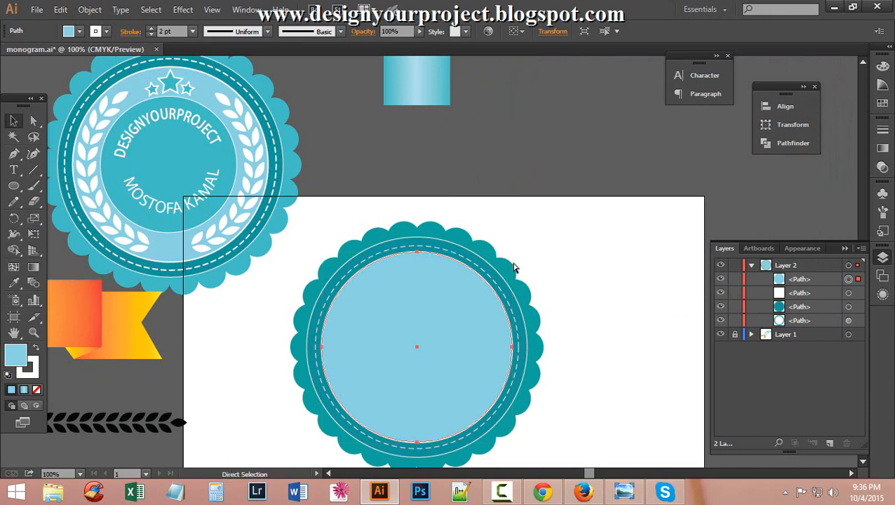
key("ctrl+c")
key("ctrl+f")
Shrink the pasted circle, sample the badge's teal onto it, and swap fill and stroke.
key("v")
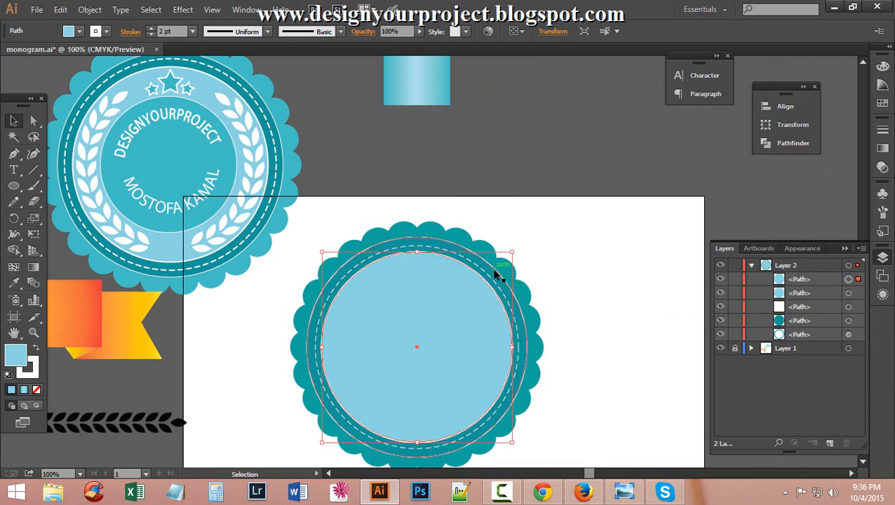
left_click_drag(513, 253, 486, 278)
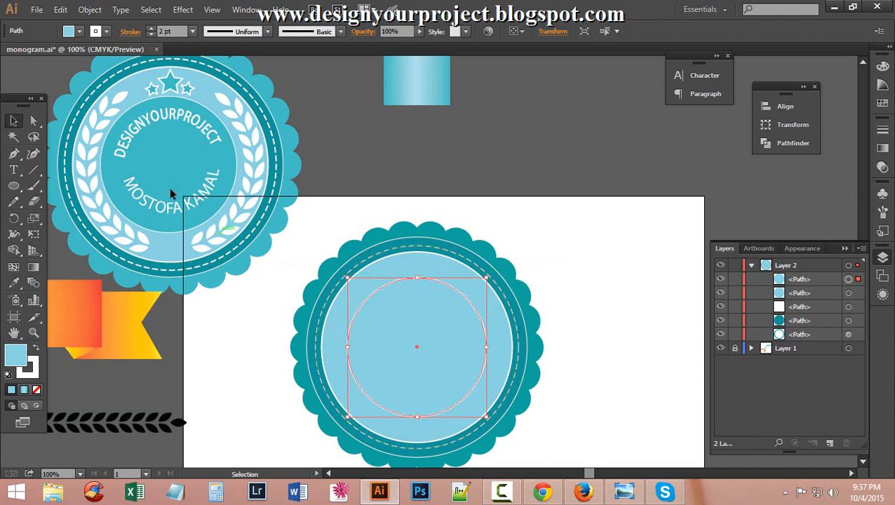
scroll(195, 196, "up", 2)
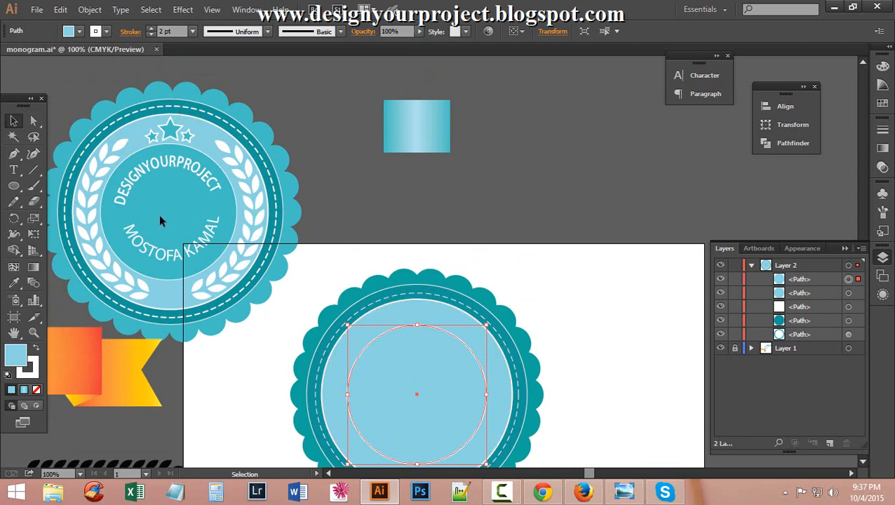
key("i")
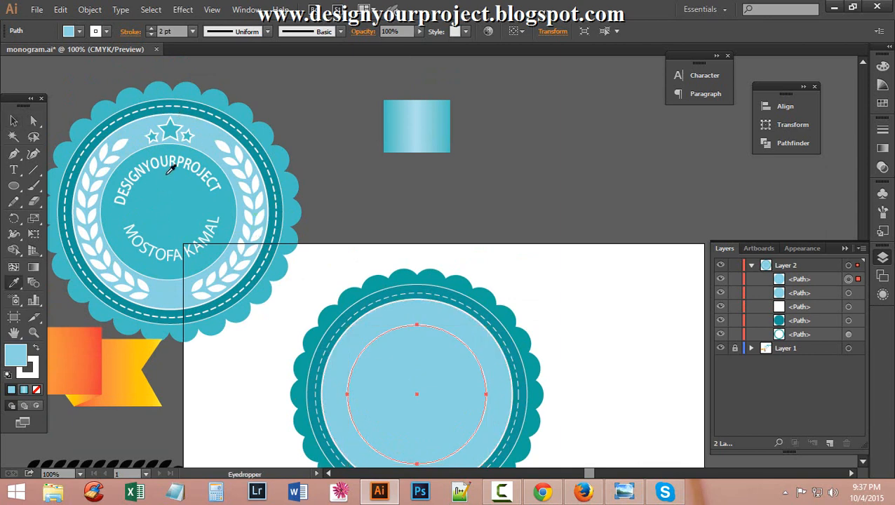
left_click(165, 90)
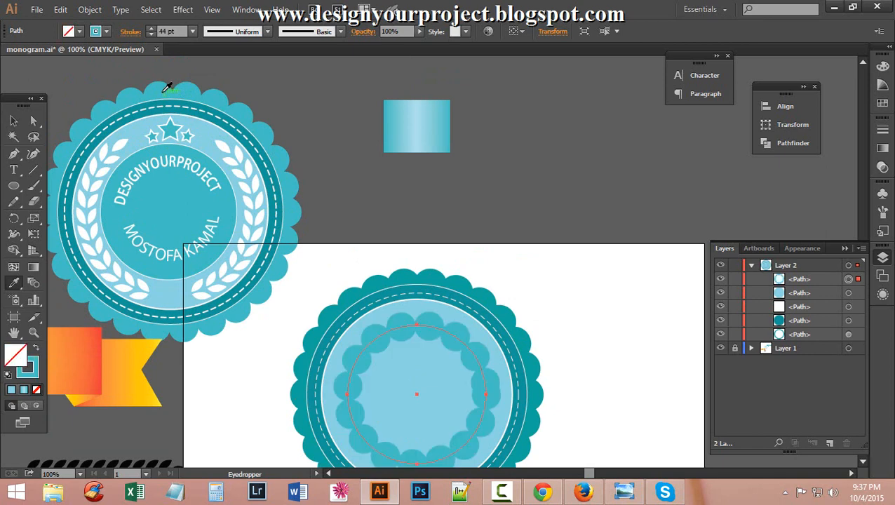
left_click(36, 350)
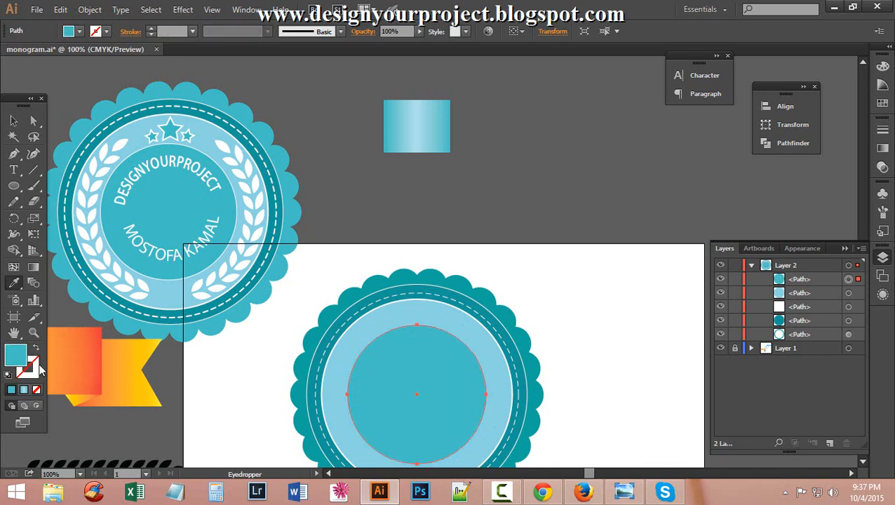
Give the inner teal circle a white 1 pt outline.
double_click(35, 368)
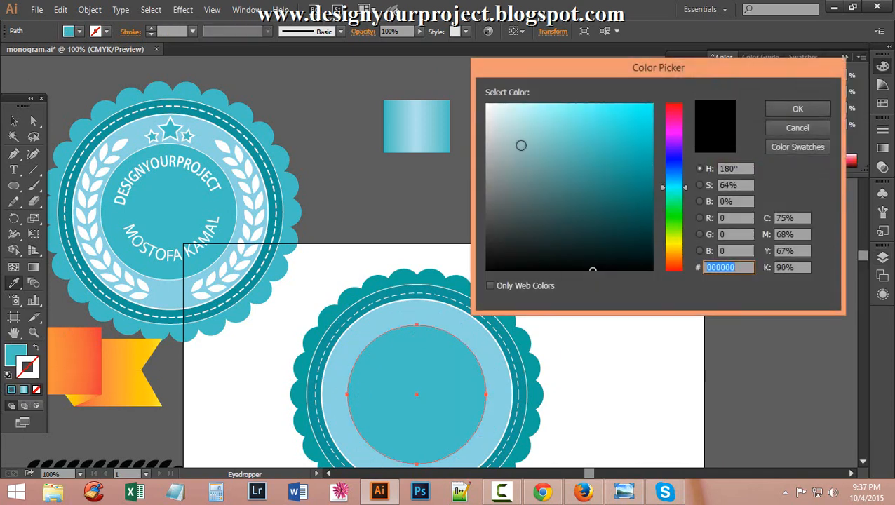
left_click_drag(520, 144, 463, 96)
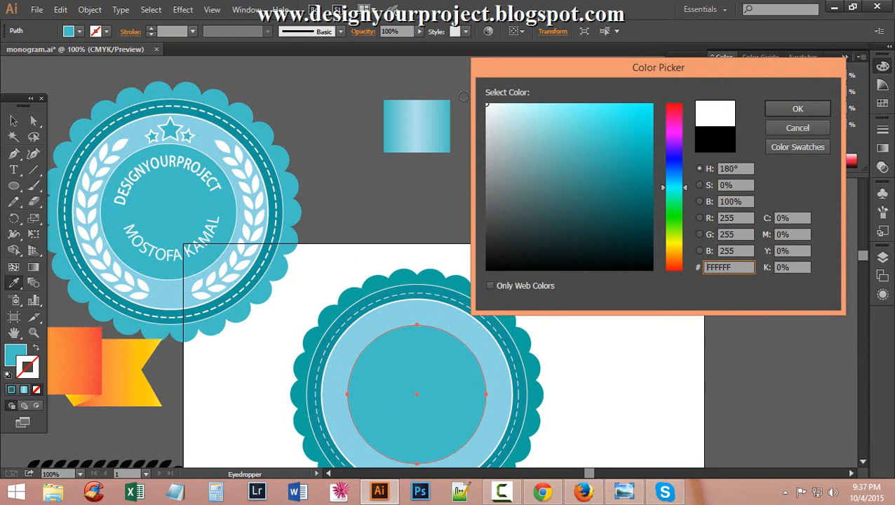
left_click(796, 109)
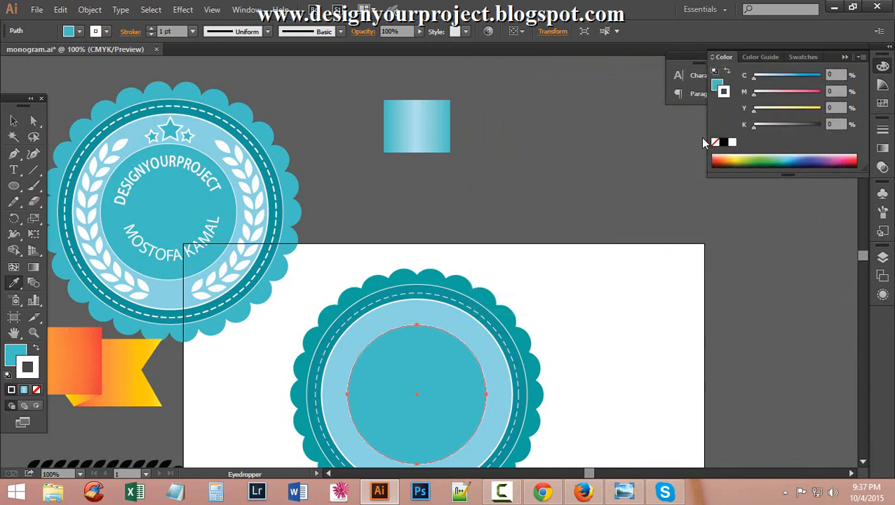
left_click(151, 29)
left_click(13, 121)
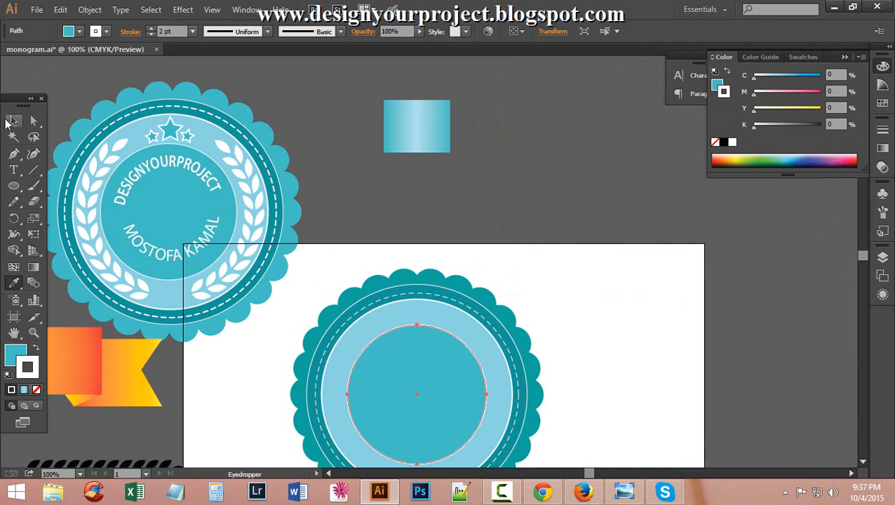
left_click(553, 167)
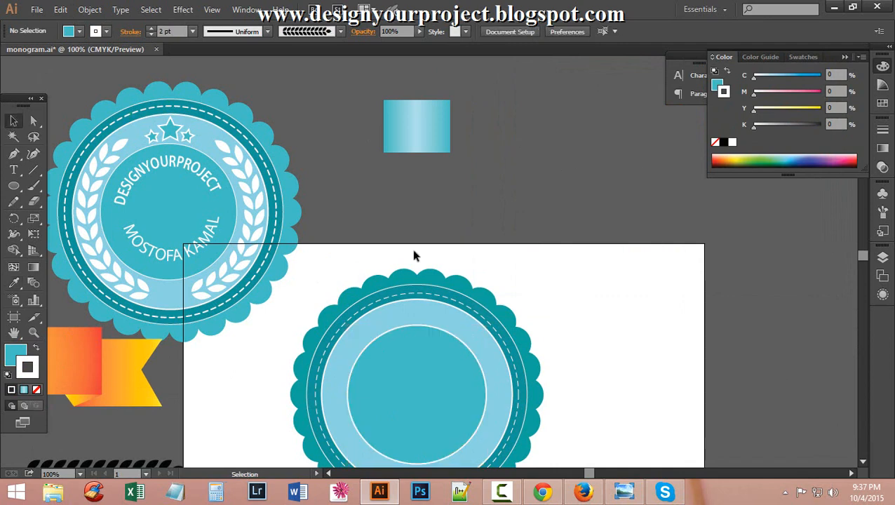
left_click(403, 328)
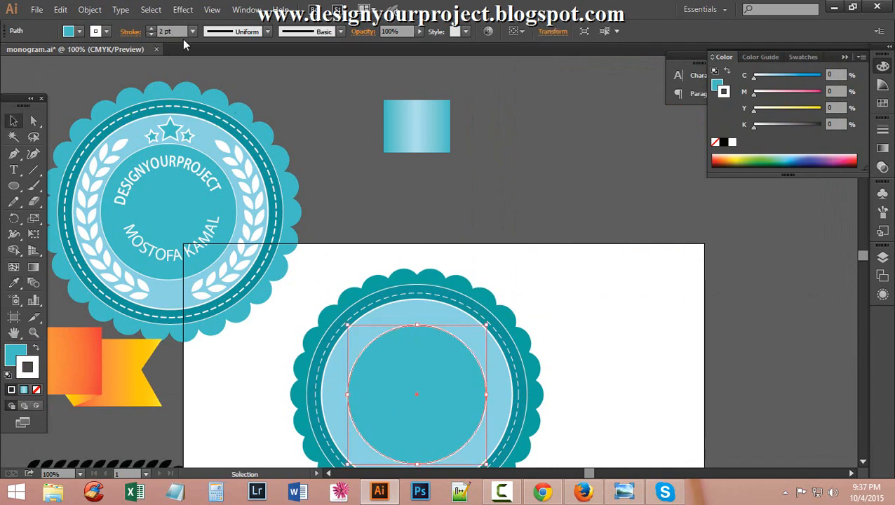
left_click(151, 34)
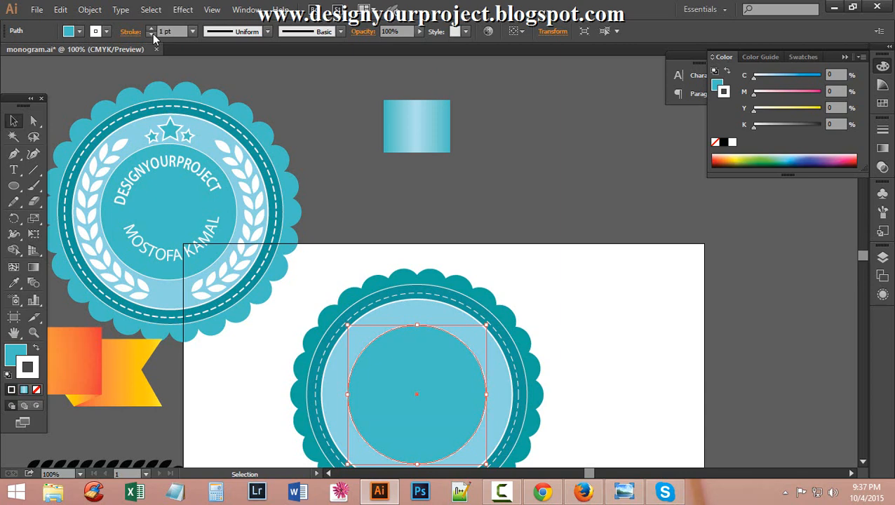
left_click(501, 146)
scroll(502, 151, "down", 3)
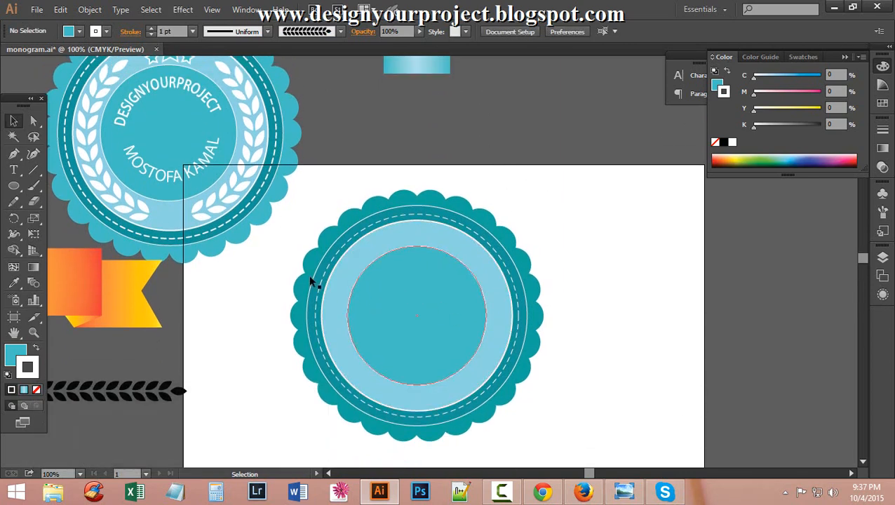
Scroll around the artboard to review the finished badge and select the Ellipse Tool.
scroll(281, 273, "up", 2)
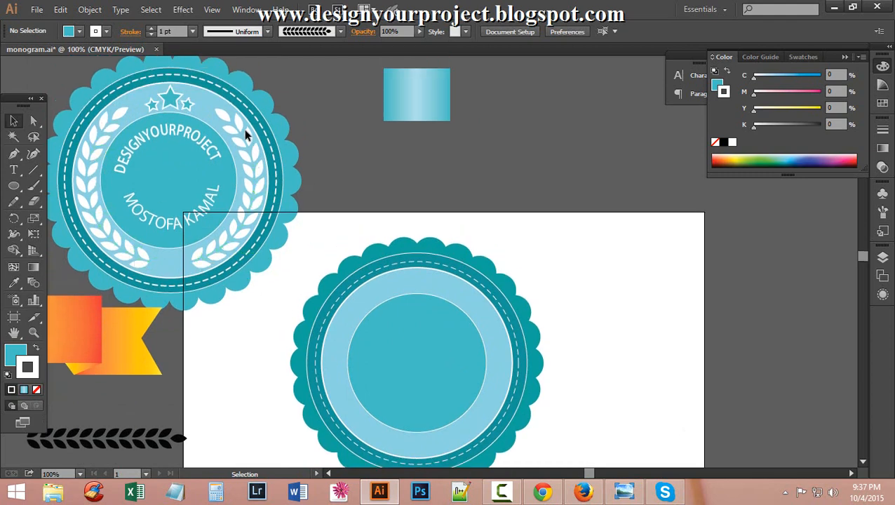
left_click_drag(222, 237, 222, 239)
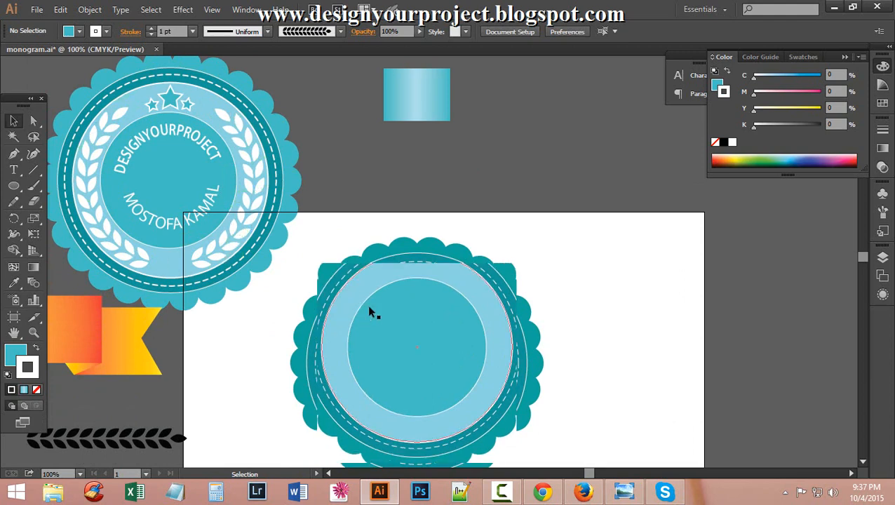
scroll(366, 305, "down", 3)
scroll(557, 322, "up", 3)
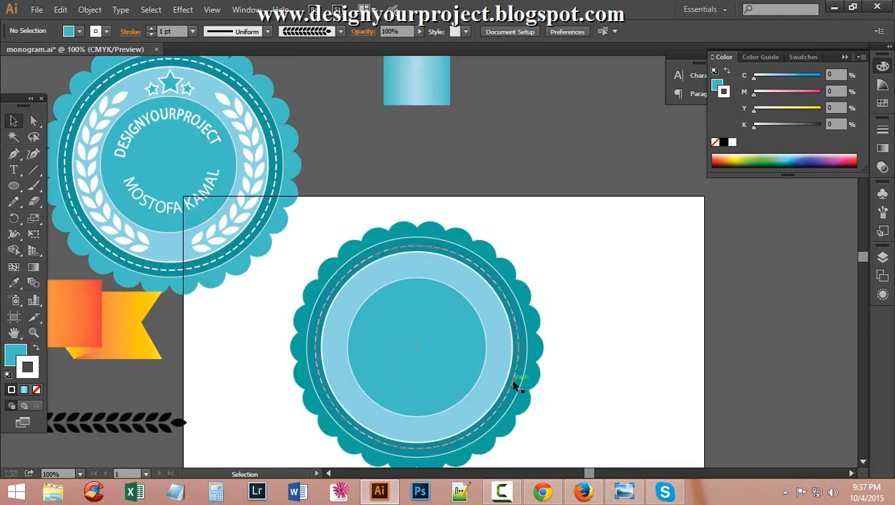
scroll(308, 313, "down", 4)
scroll(307, 313, "down", 2)
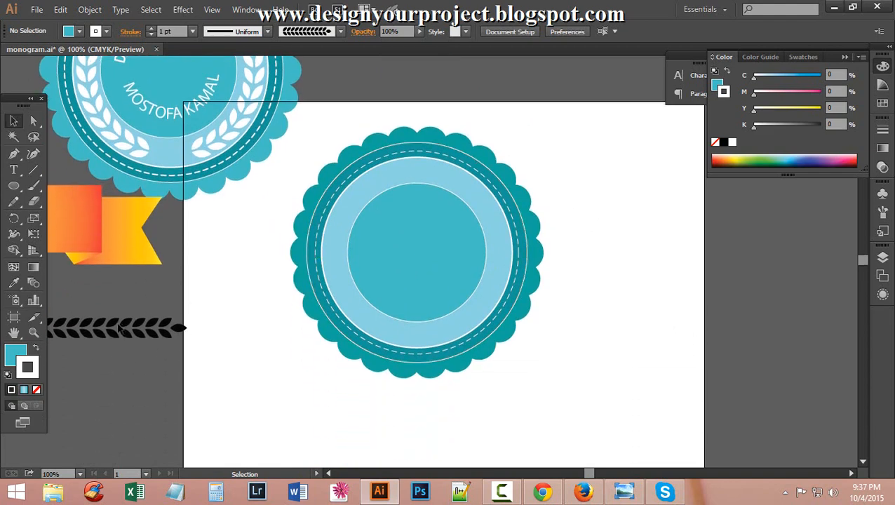
scroll(438, 260, "down", 1)
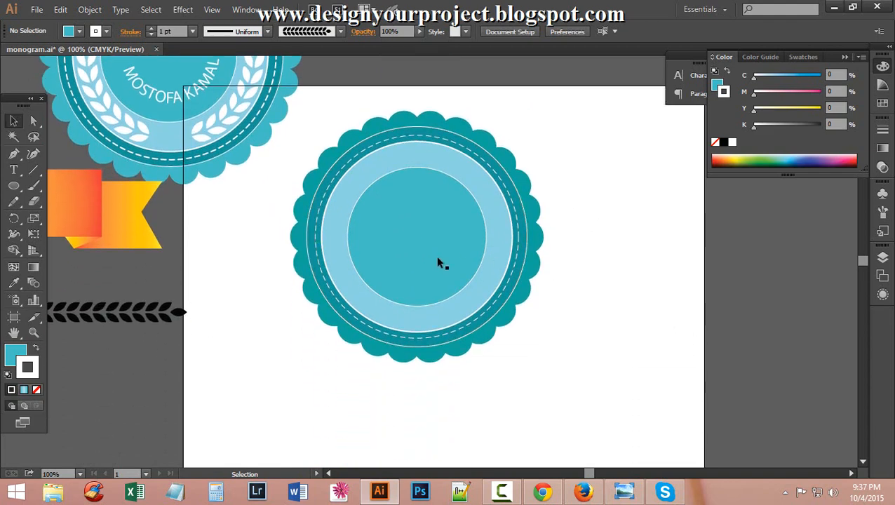
scroll(579, 359, "up", 2)
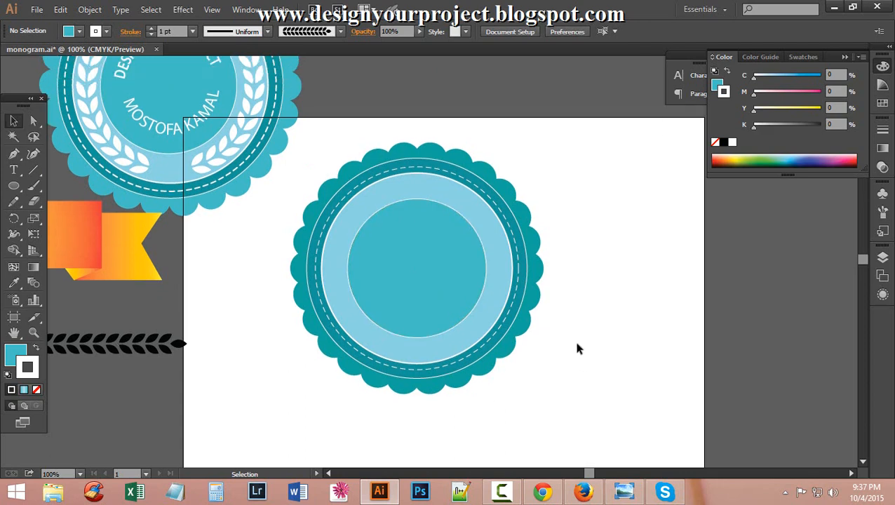
scroll(575, 349, "down", 2)
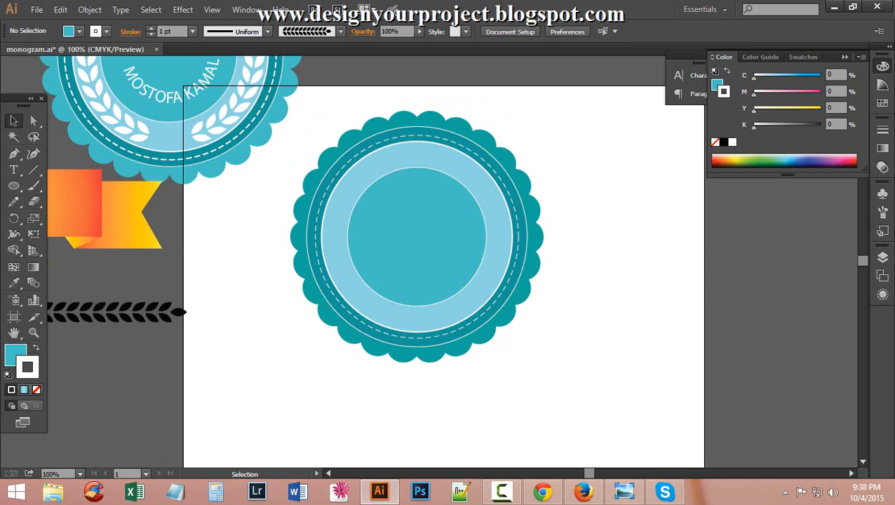
left_click(14, 185)
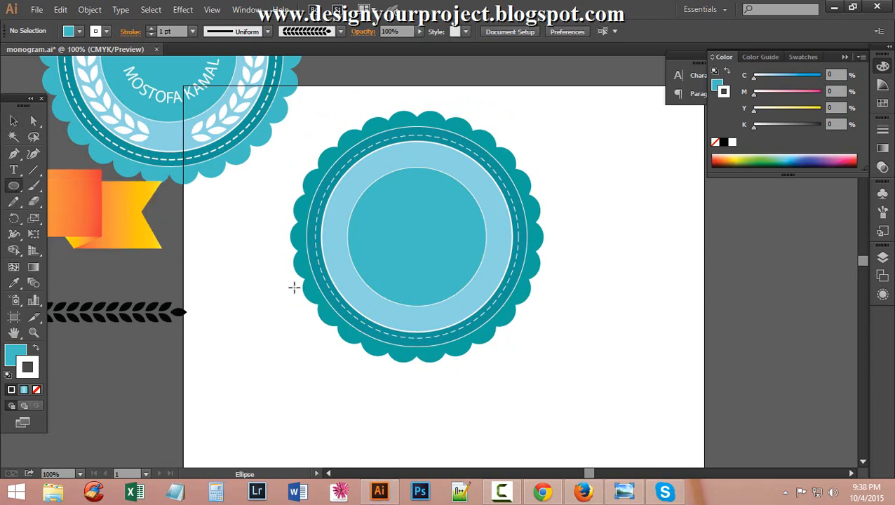
scroll(303, 345, "down", 4)
scroll(368, 349, "up", 2)
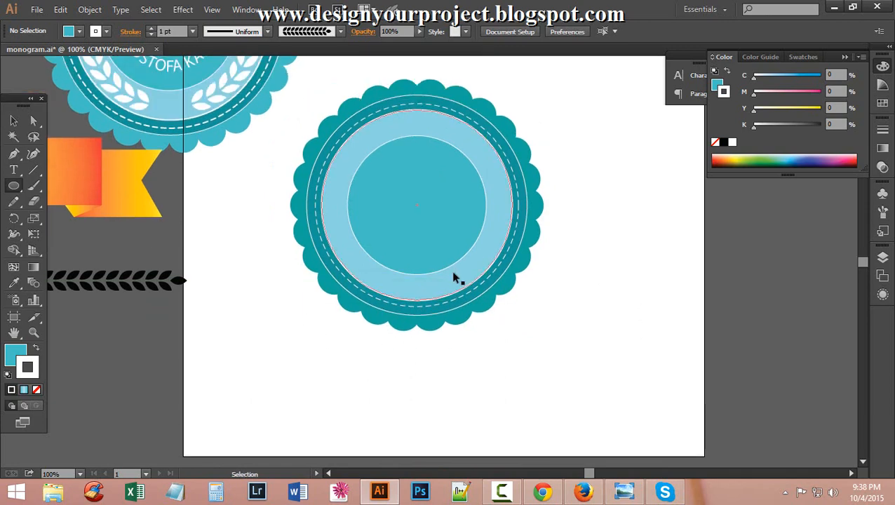
Zoom in on the badge's lower rings and fill the thin ellipse with black.
left_click(453, 274, "ctrl")
left_click(380, 278, "ctrl")
left_click(394, 258, "ctrl")
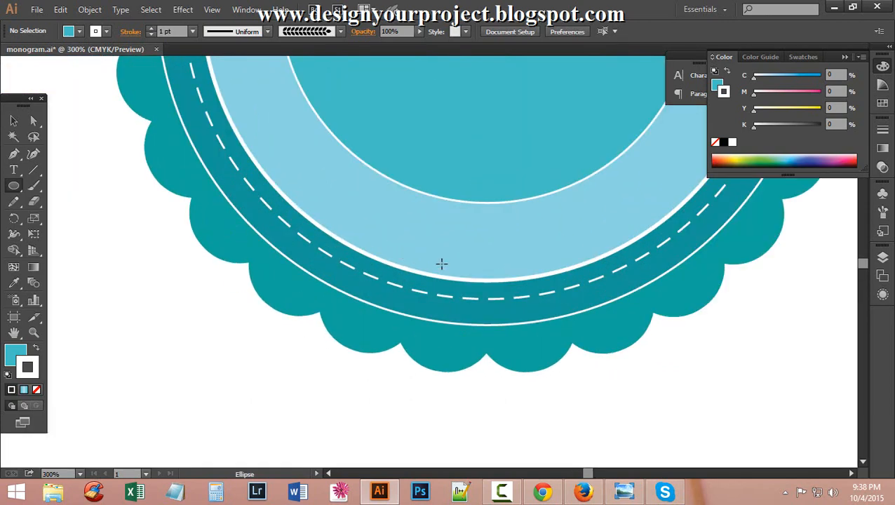
left_click_drag(373, 309, 345, 304)
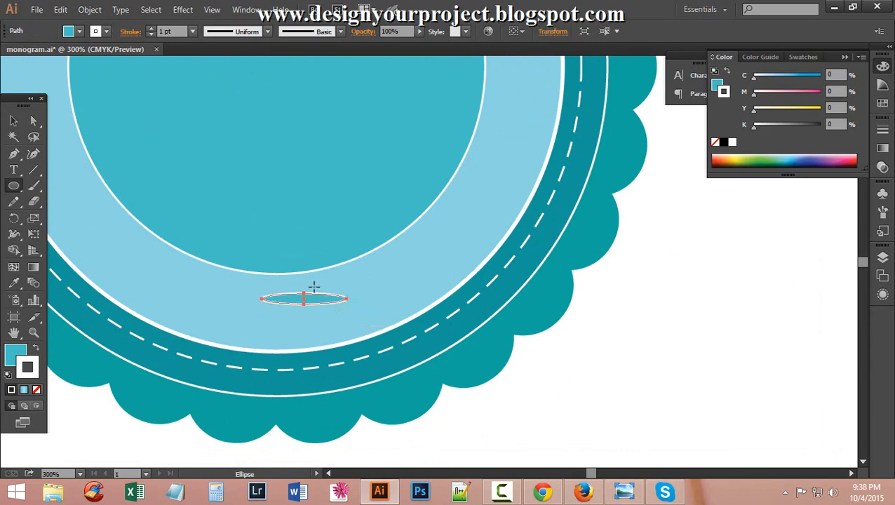
double_click(16, 356)
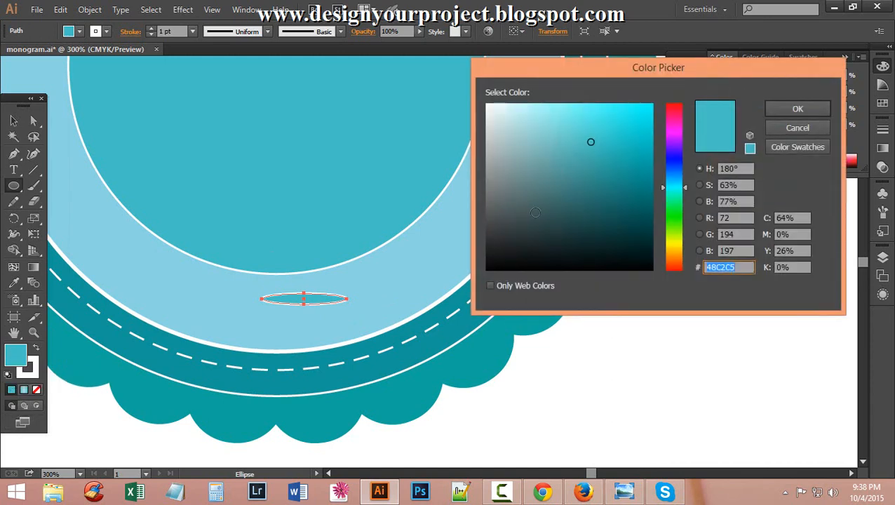
left_click(486, 270)
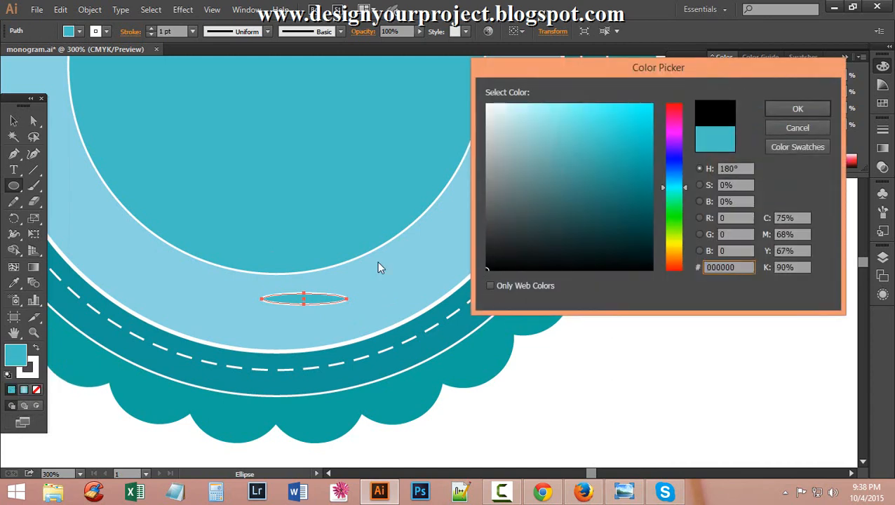
left_click(798, 109)
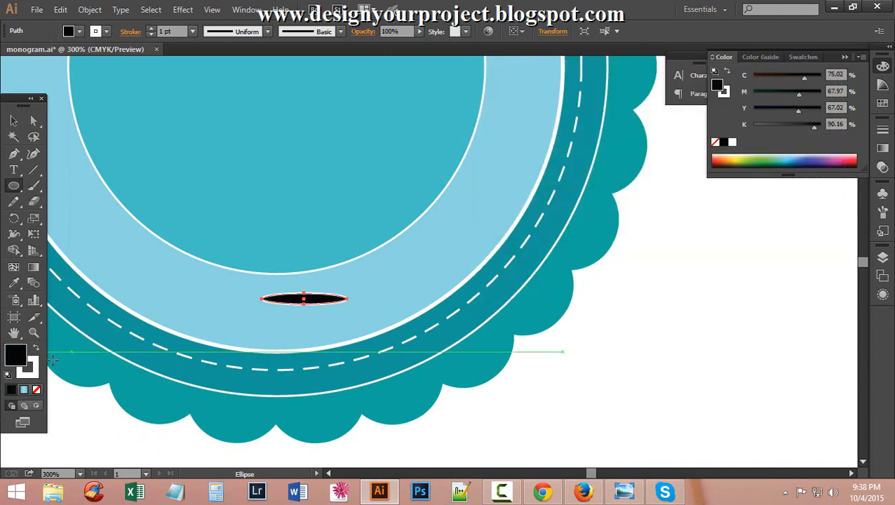
Set the black ellipse's stroke to None.
double_click(34, 363)
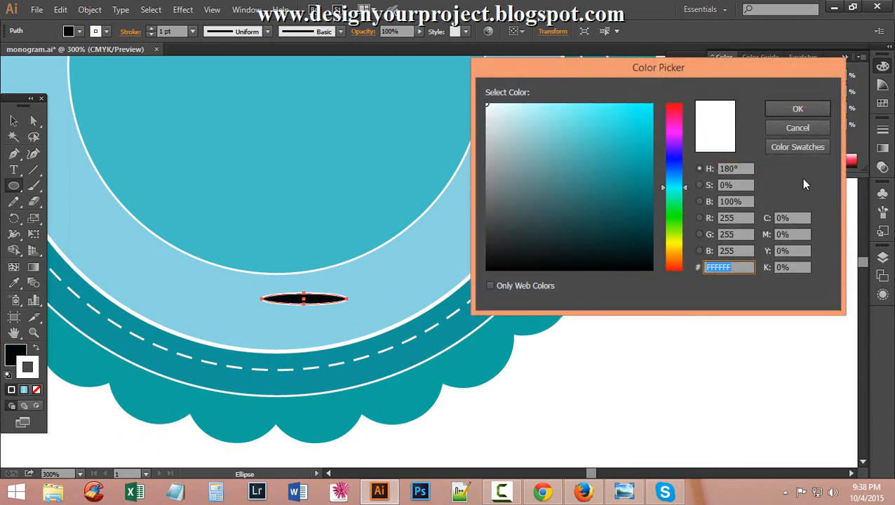
left_click(802, 128)
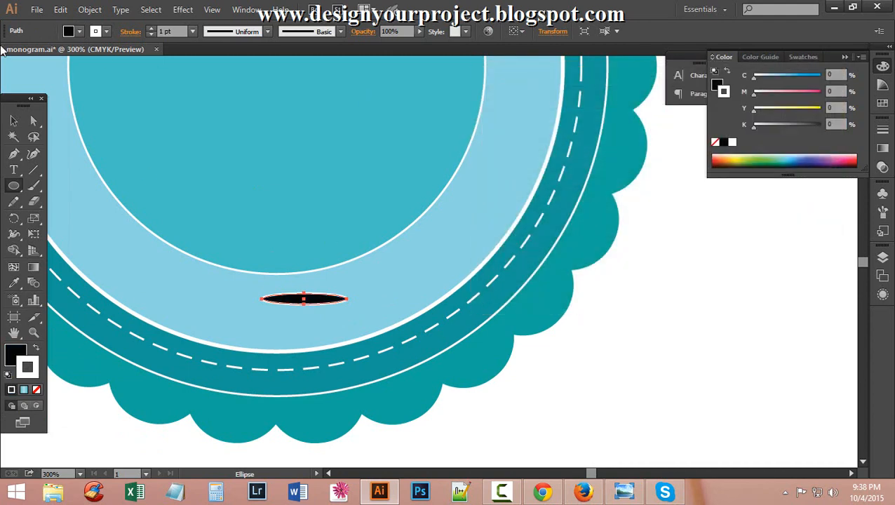
left_click(106, 32)
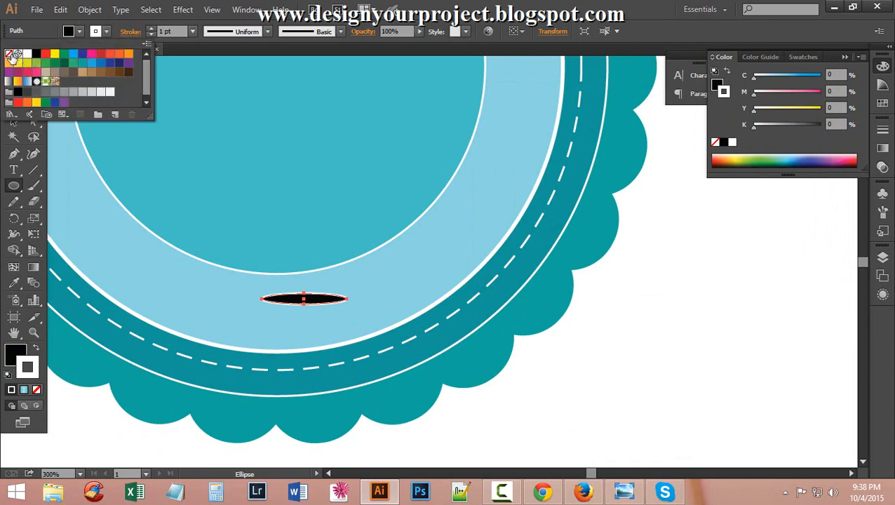
left_click(8, 53)
left_click(558, 4)
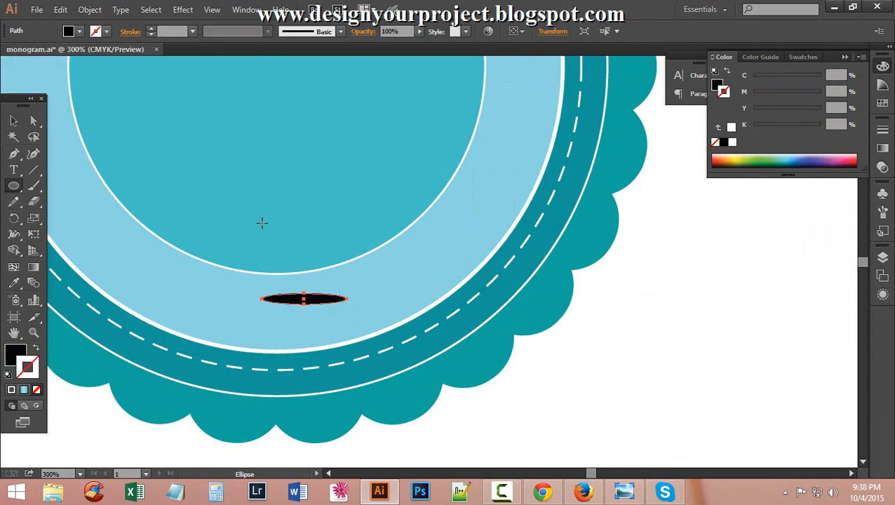
Convert the ellipse's left and right anchors to corner points, forming a pointed leaf.
left_click_drag(33, 121, 89, 123)
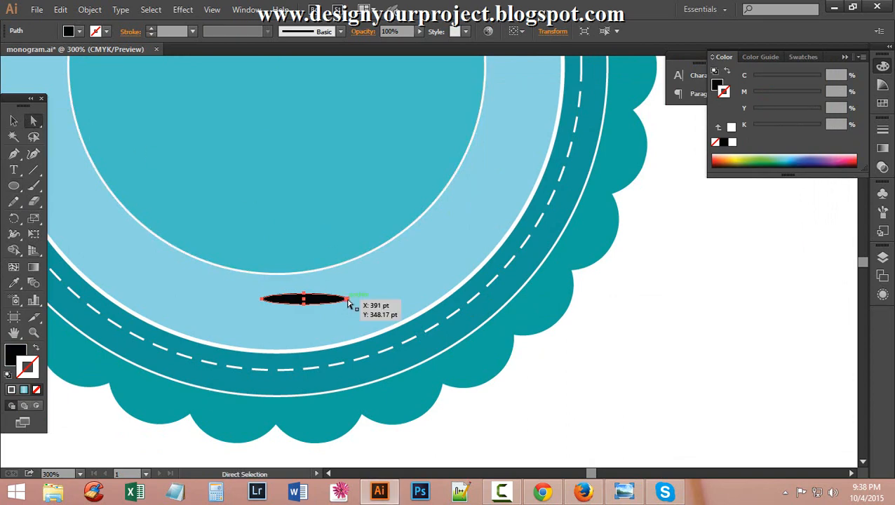
left_click(346, 299)
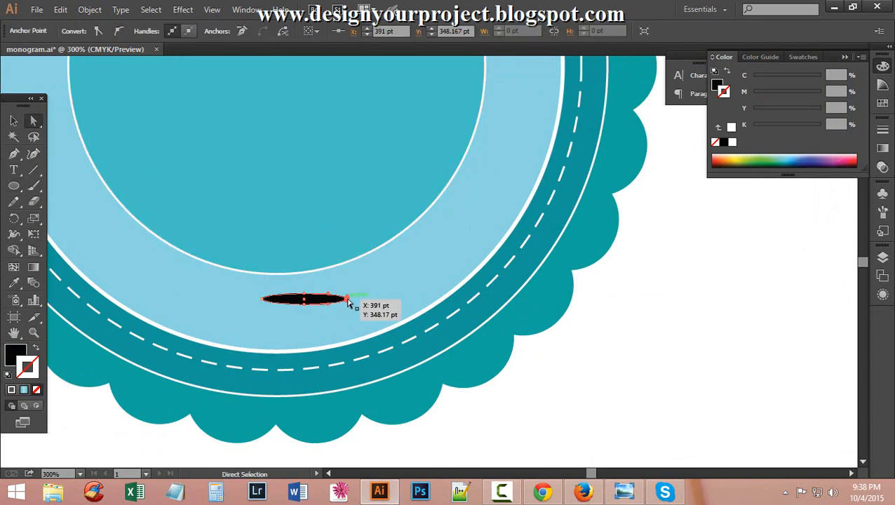
left_click(263, 299, "shift")
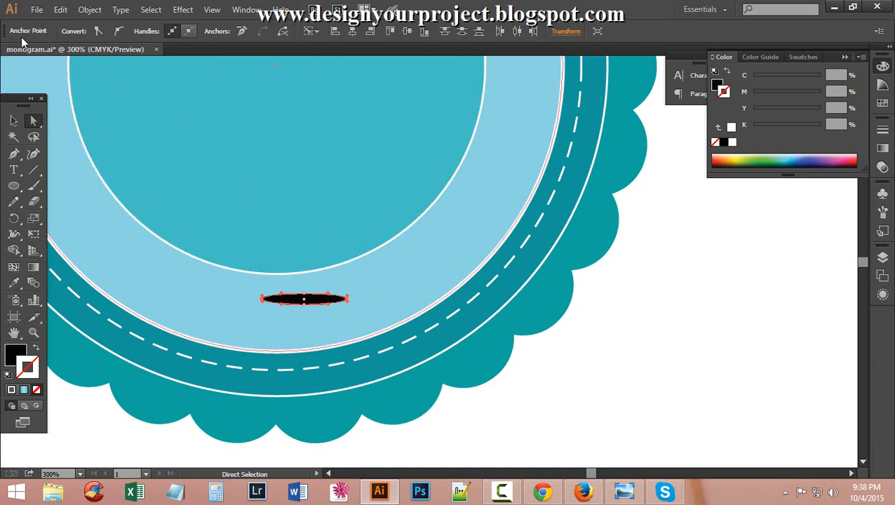
left_click(98, 29)
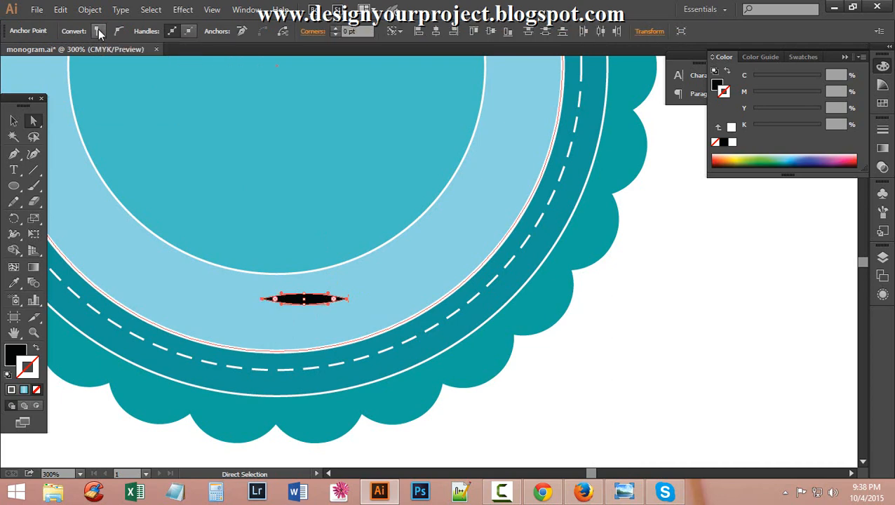
left_click(591, 367)
left_click(343, 302)
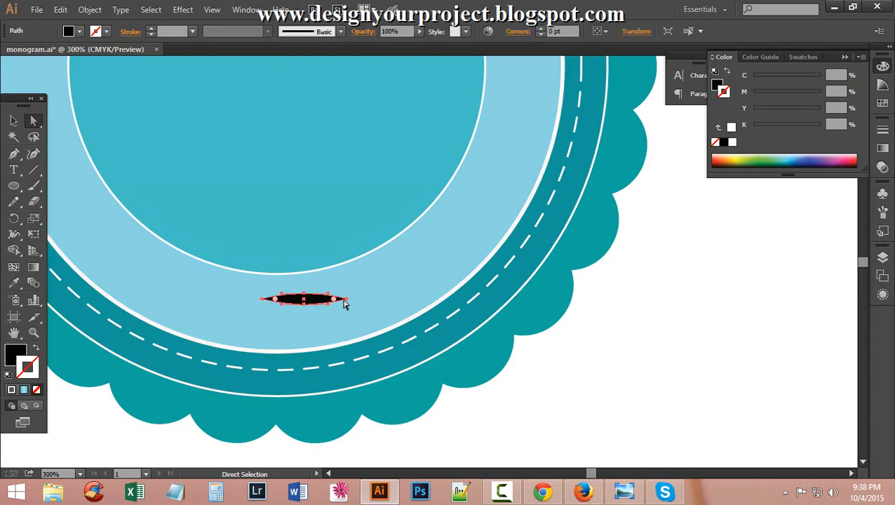
left_click(14, 122)
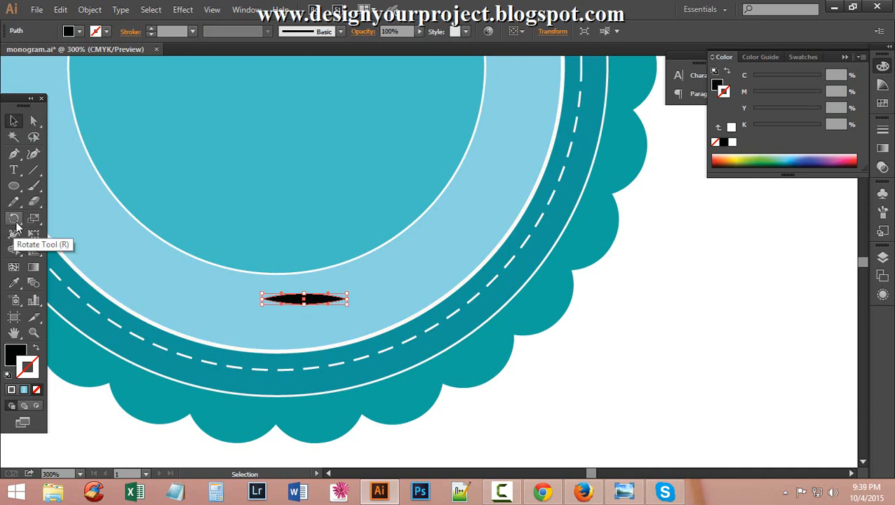
Rotate the leaf upward about 15° around its left end and shorten it slightly.
left_click_drag(17, 226, 43, 218)
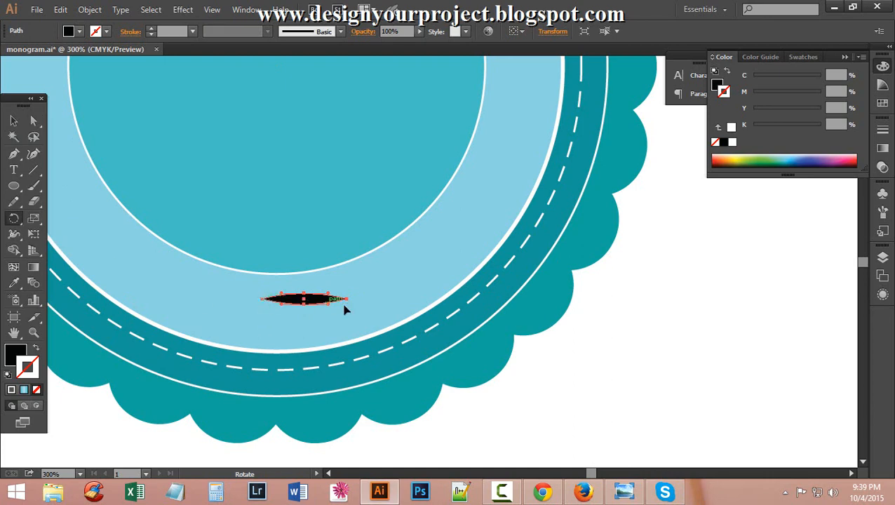
left_click_drag(350, 299, 352, 278)
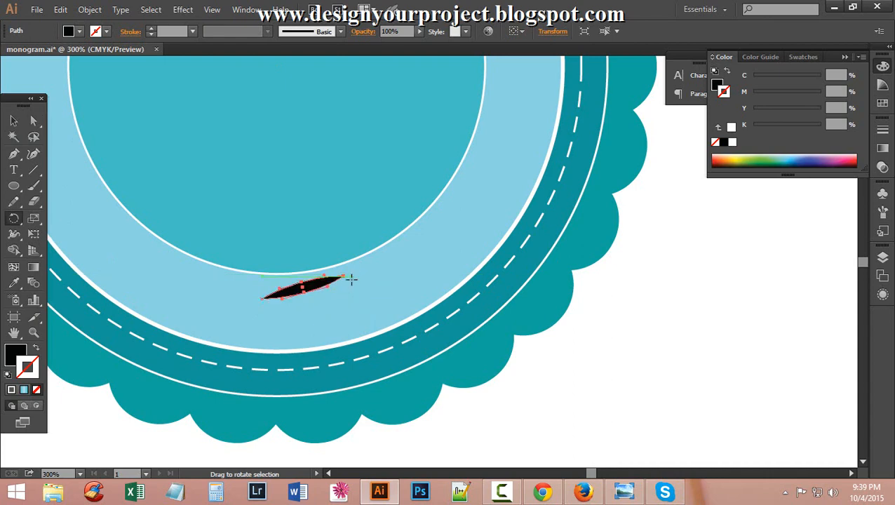
left_click(14, 121)
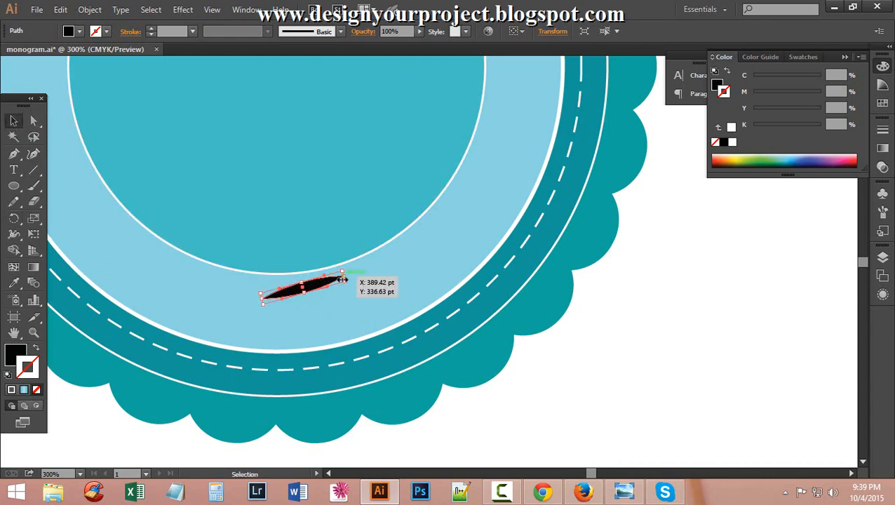
left_click_drag(343, 279, 331, 280)
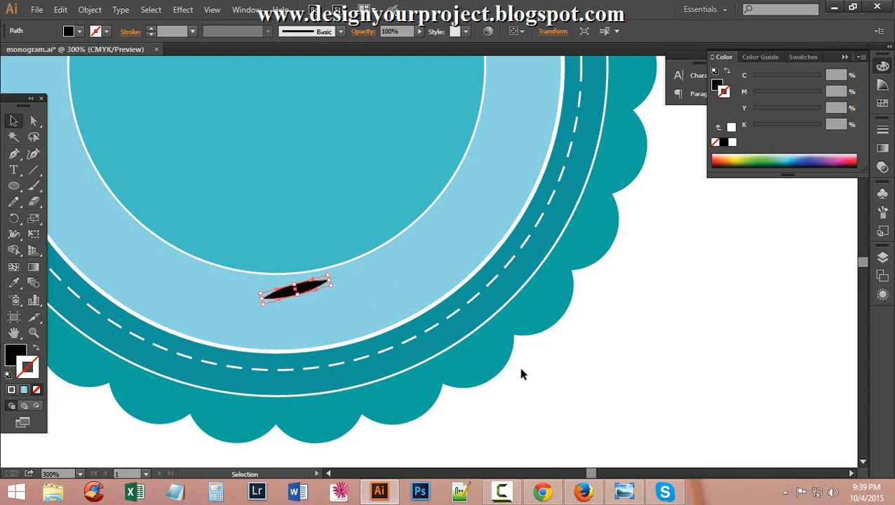
left_click(572, 371)
scroll(573, 371, "down", 2)
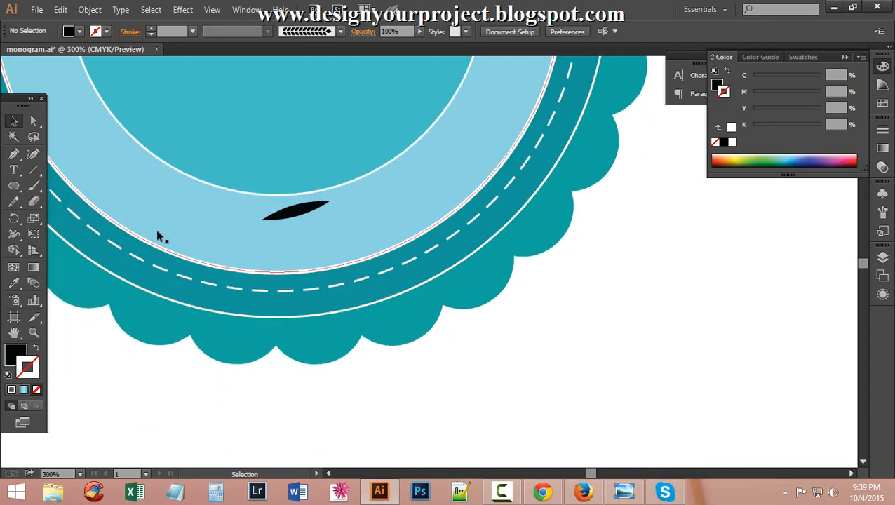
Select the leaf and set the Reflect tool's origin at its left tip.
left_click(265, 218)
left_click(13, 220)
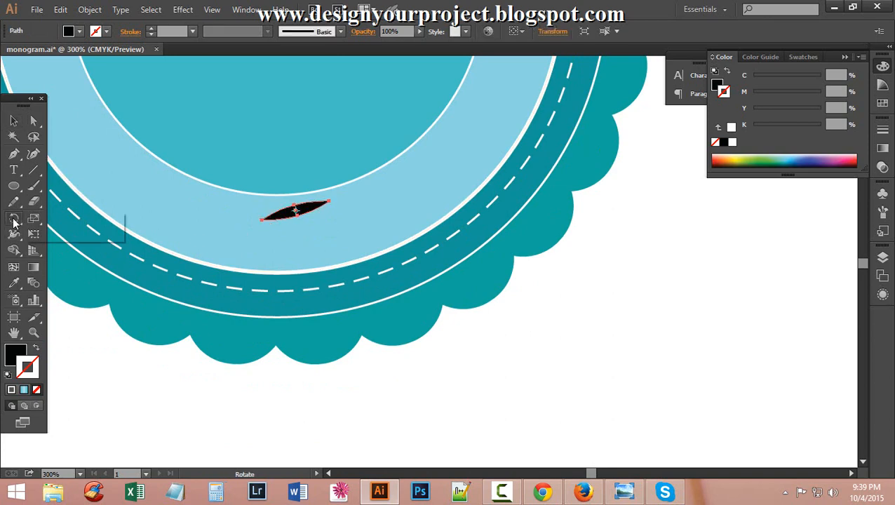
left_click_drag(13, 220, 50, 231)
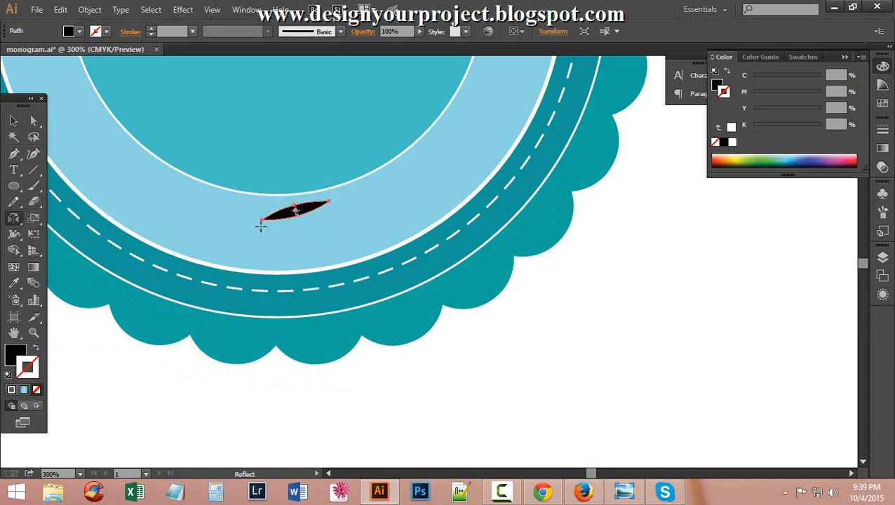
left_click(262, 221)
key("v")
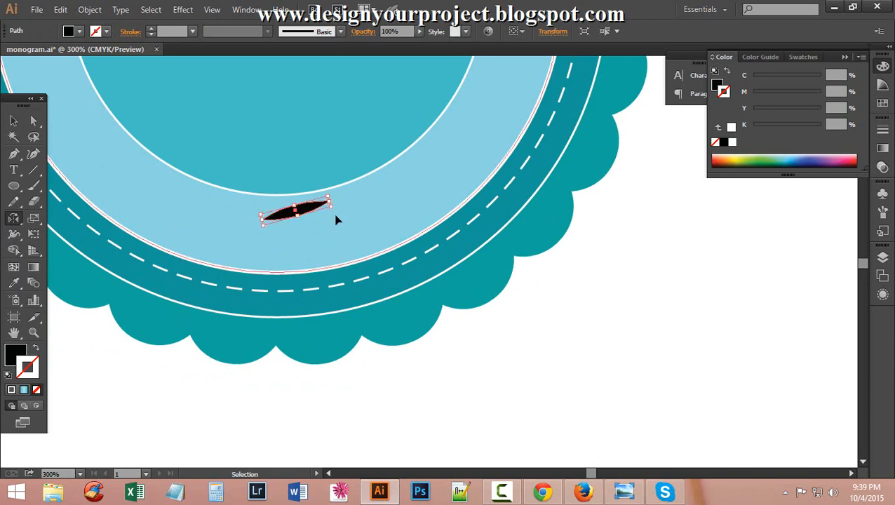
key("o")
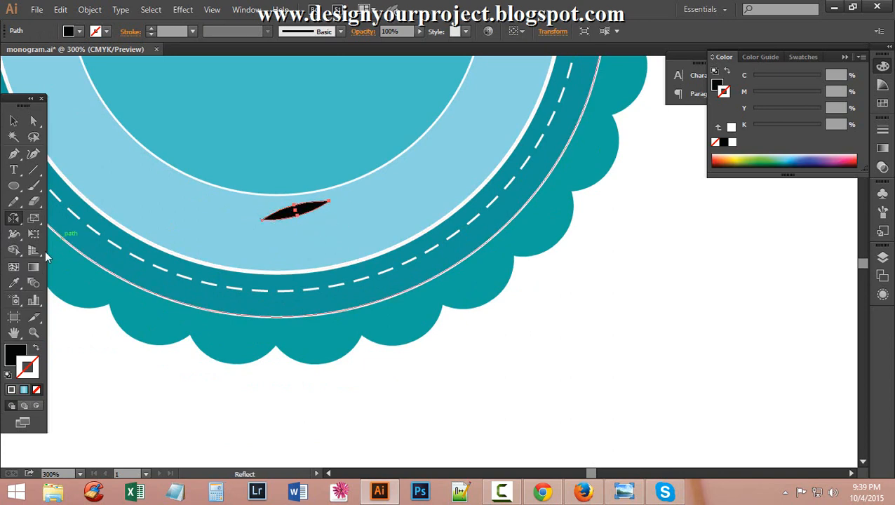
Reflect a copy of the leaf across the horizontal axis, then deselect both leaves.
left_click(278, 222, "alt")
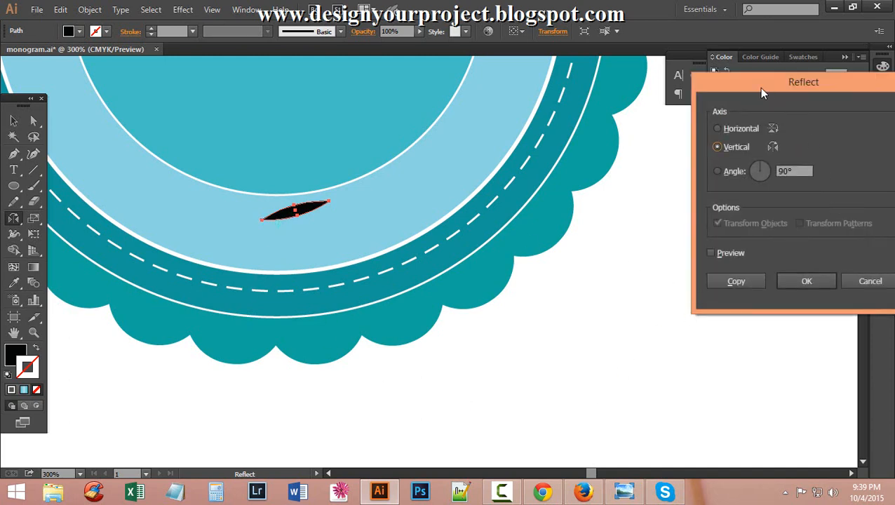
left_click_drag(763, 91, 528, 63)
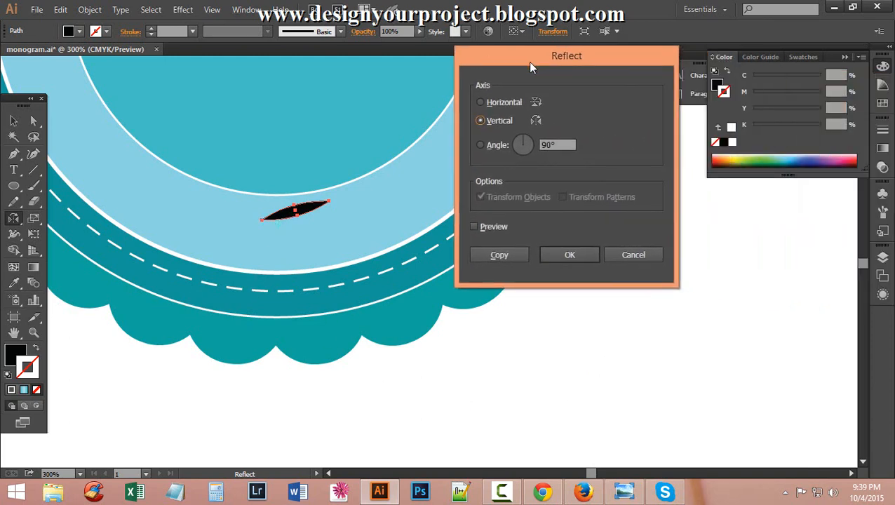
left_click(473, 227)
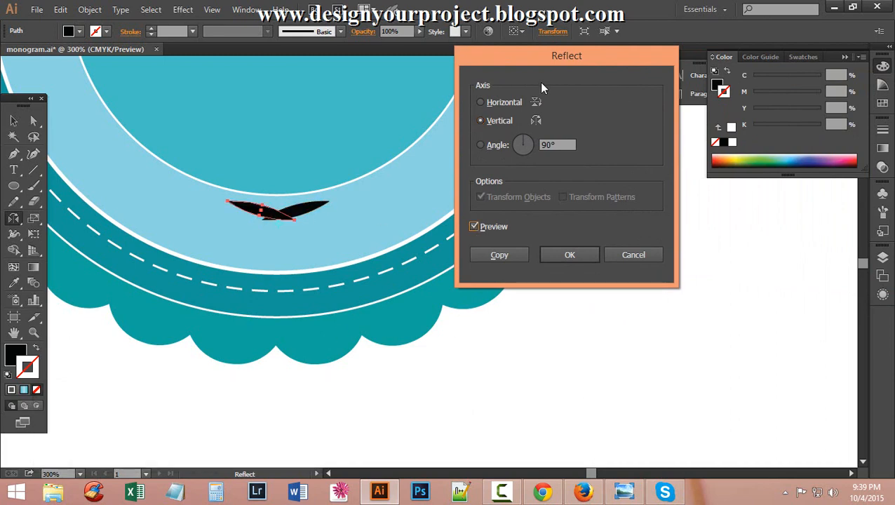
left_click(480, 103)
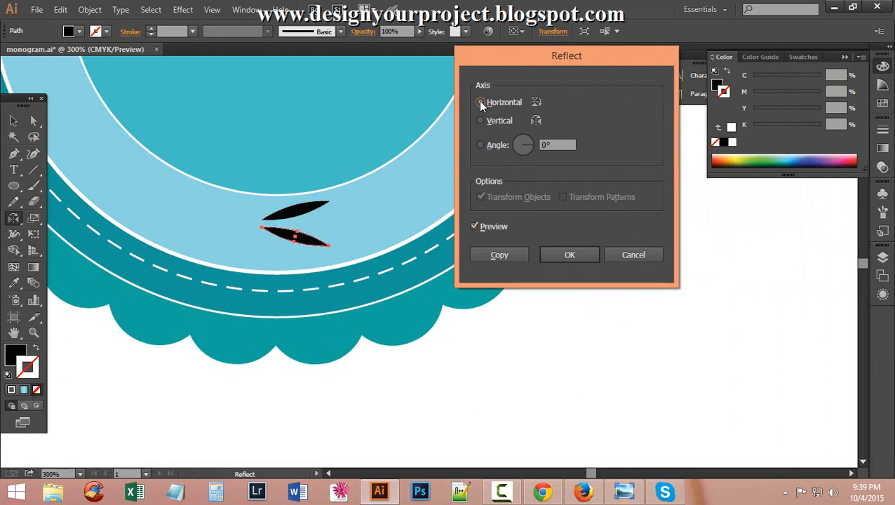
left_click(498, 254)
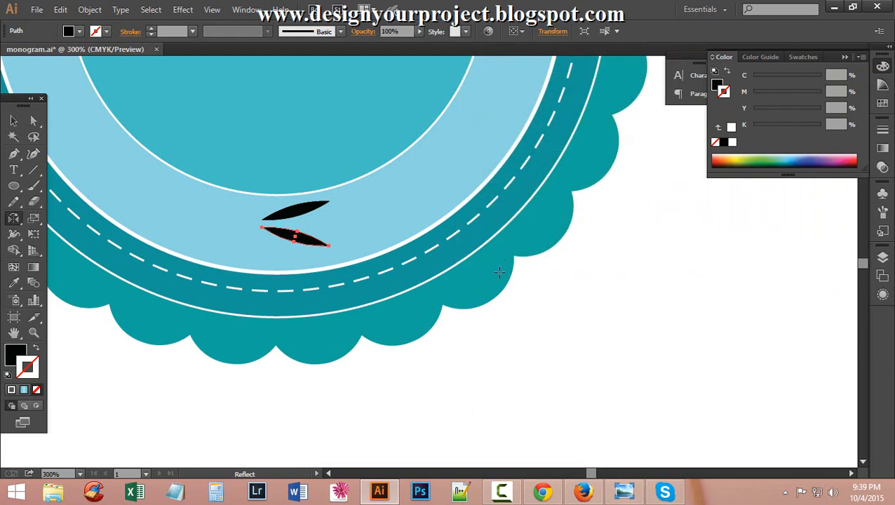
left_click(13, 121)
left_click(670, 348)
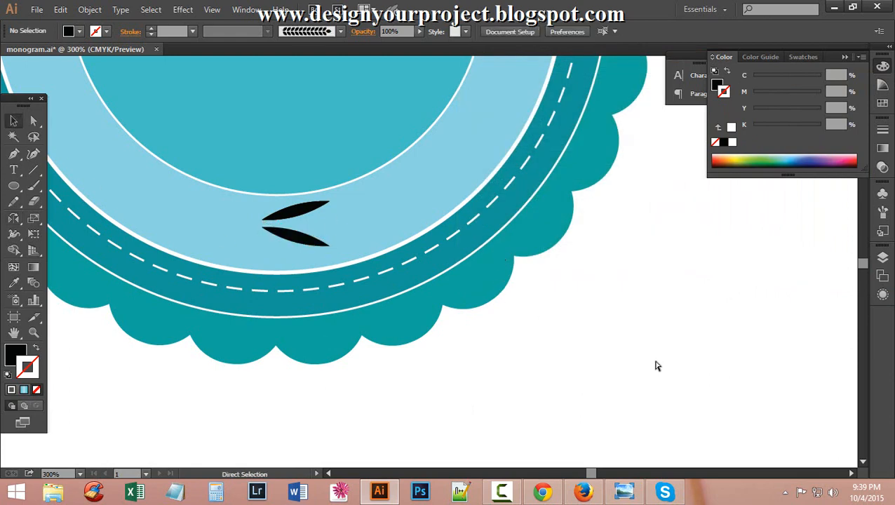
Undo the mirrored leaf copy and rotate the leaf slightly counter-clockwise.
key("ctrl+z")
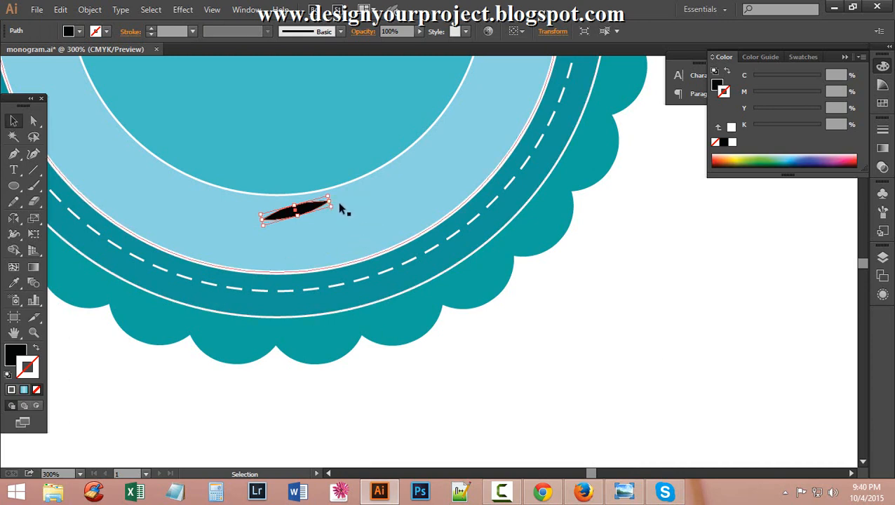
left_click_drag(336, 200, 332, 193)
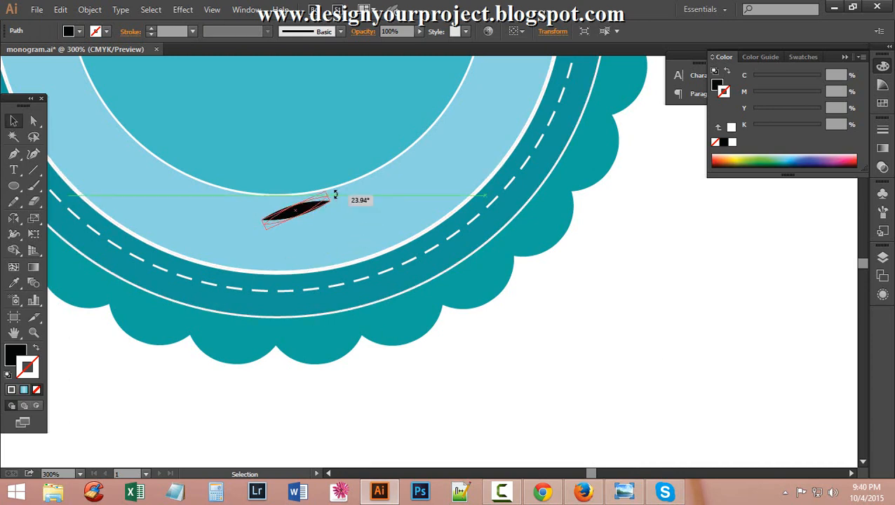
left_click(550, 325)
left_click(322, 207)
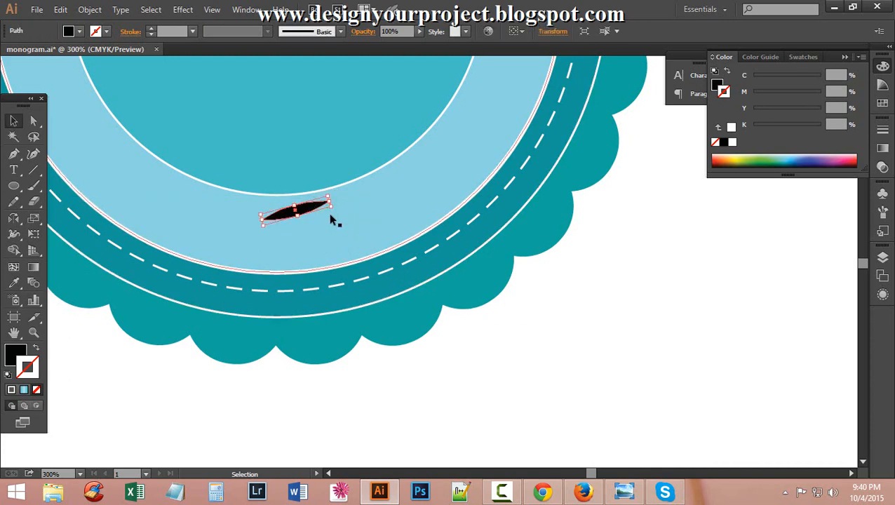
left_click_drag(334, 210, 330, 193)
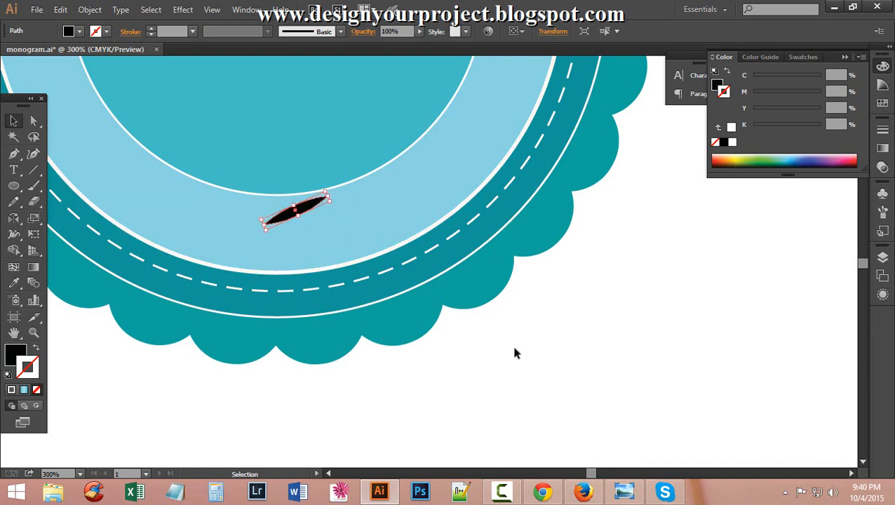
Zoom in and scale the black leaf down to a smaller size.
key("ctrl+space")
left_click(317, 213, "ctrl")
left_click(429, 259, "ctrl")
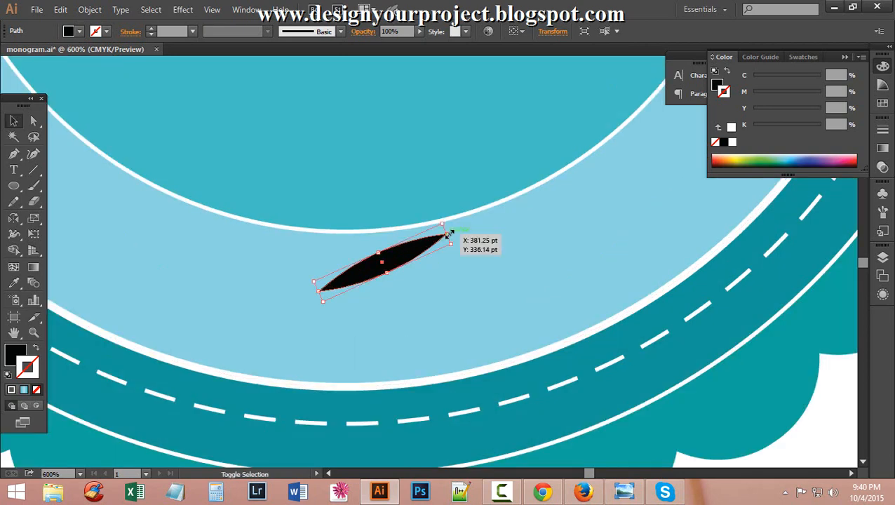
left_click_drag(447, 232, 435, 242)
left_click(463, 284)
scroll(421, 259, "down", 2)
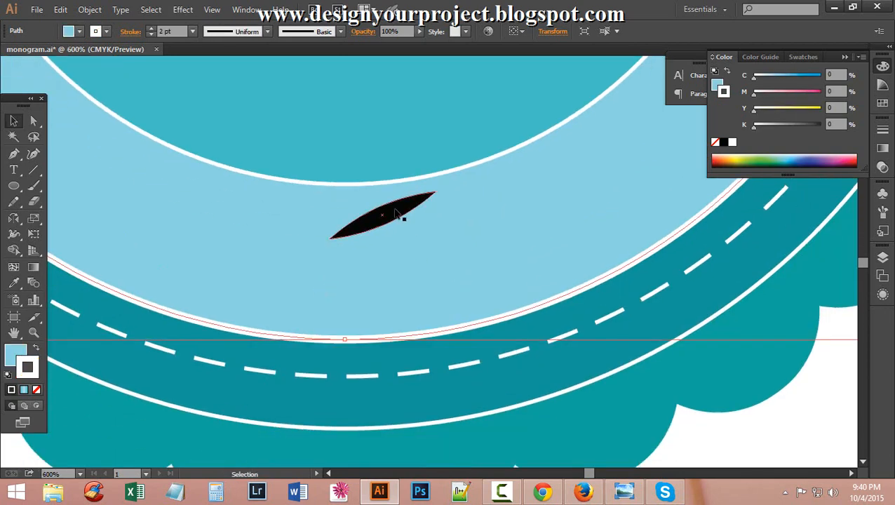
left_click(433, 193)
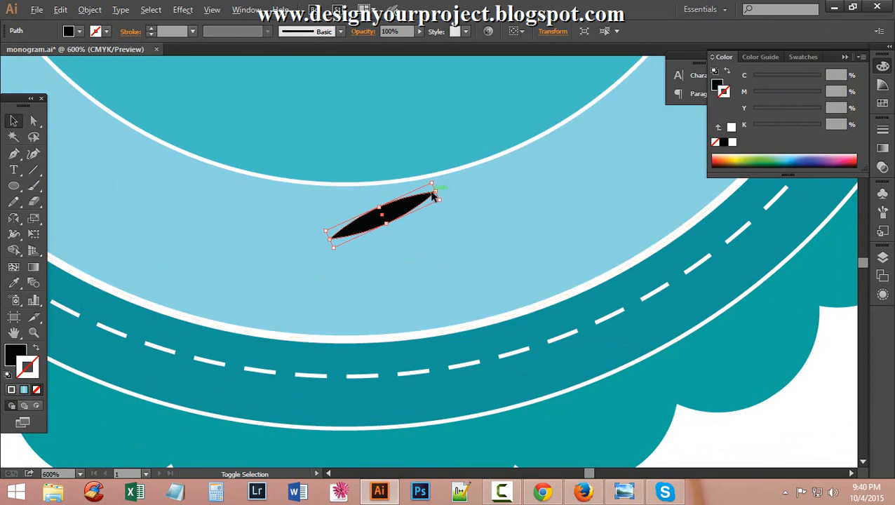
left_click_drag(435, 191, 418, 204)
Pull the leaf's lower-left tip up and right and make the leaf slightly thicker.
left_click(421, 232)
left_click(378, 217)
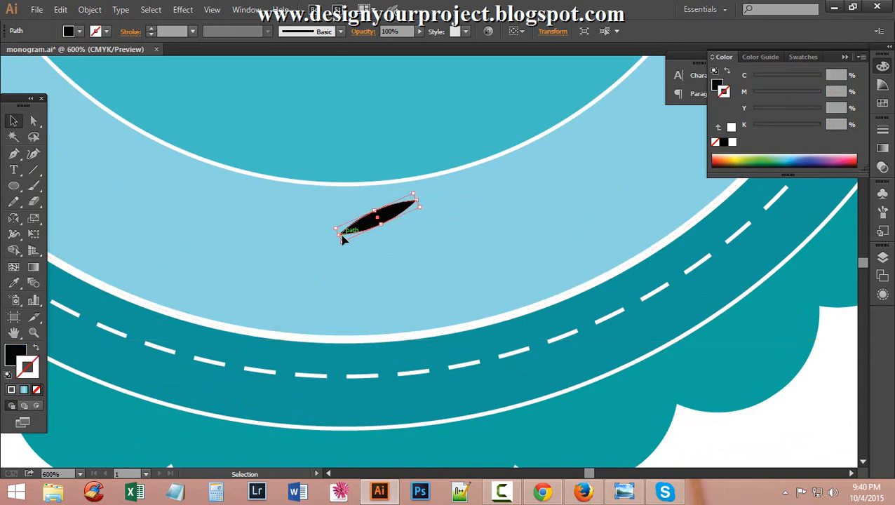
left_click_drag(338, 239, 347, 231)
left_click(387, 247)
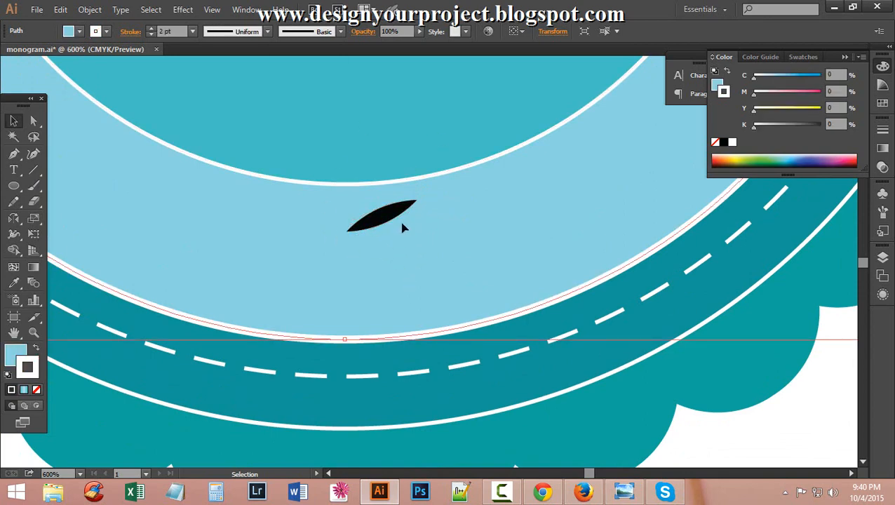
left_click(378, 213)
left_click_drag(385, 223, 388, 230)
Nudge the black leaf slightly upward inside the light-blue ring.
left_click(415, 259)
left_click(400, 226)
left_click(478, 248)
scroll(491, 232, "down", 3)
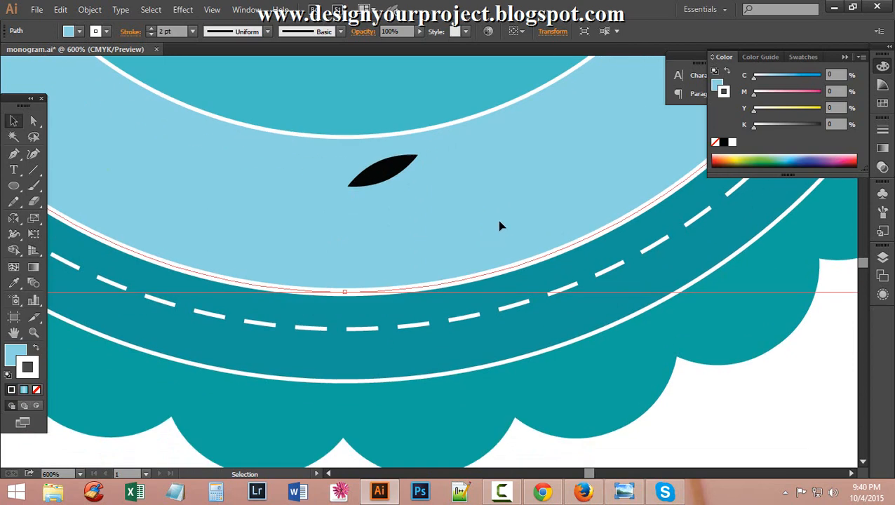
scroll(497, 225, "up", 2)
left_click_drag(386, 202, 384, 202)
left_click(421, 204)
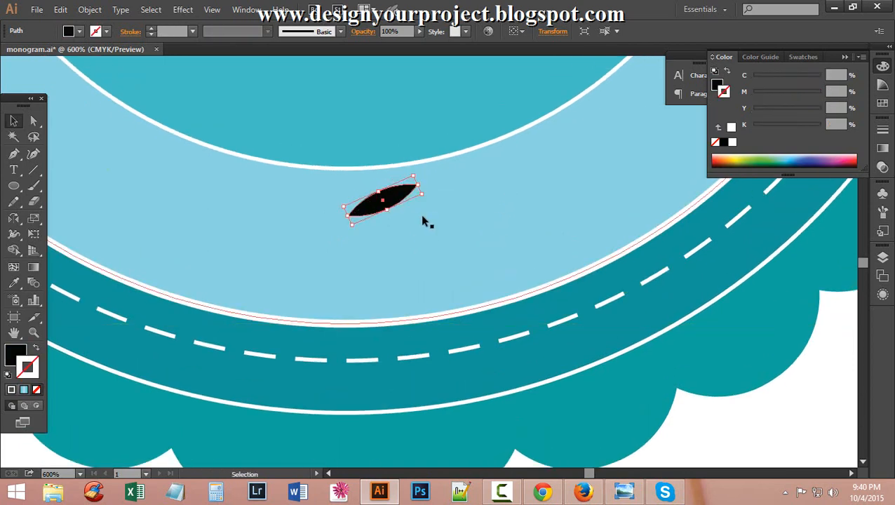
left_click(424, 221)
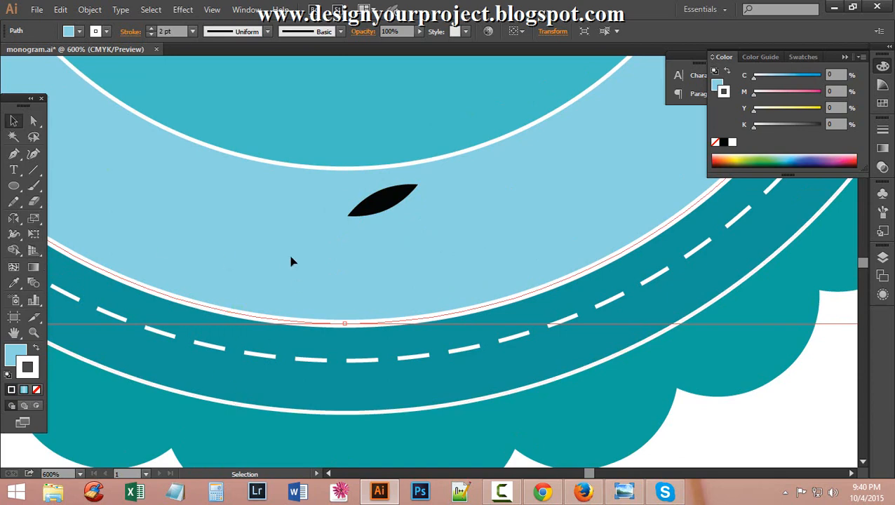
left_click(384, 202)
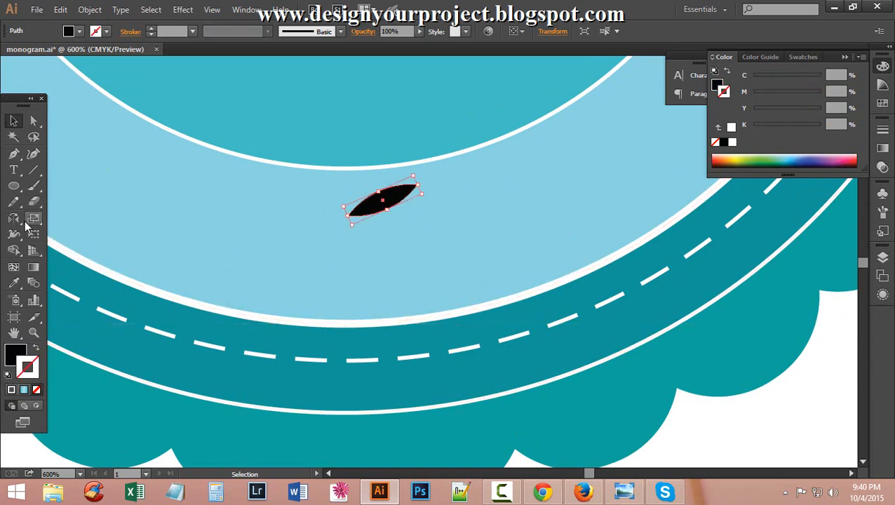
left_click_drag(13, 218, 70, 234)
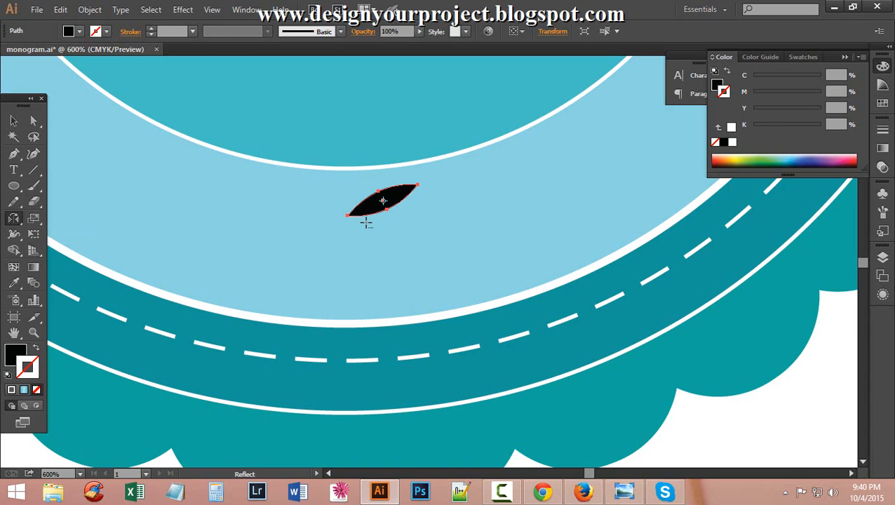
Reflect a copy of the black leaf across the horizontal axis and select both leaves.
left_click(365, 222, "alt")
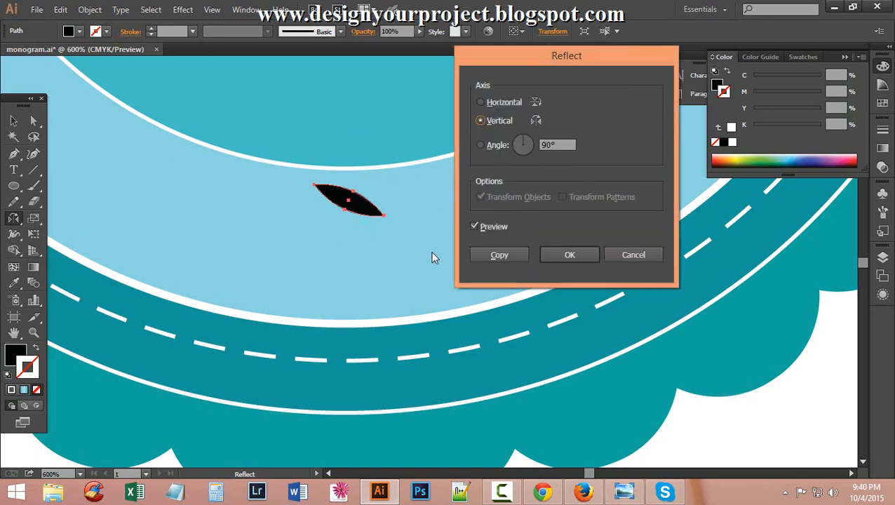
left_click(479, 103)
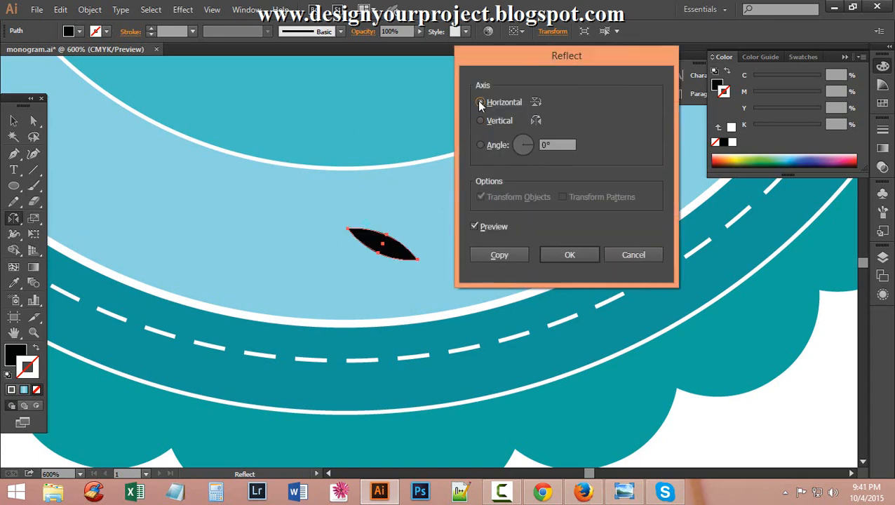
left_click(499, 256)
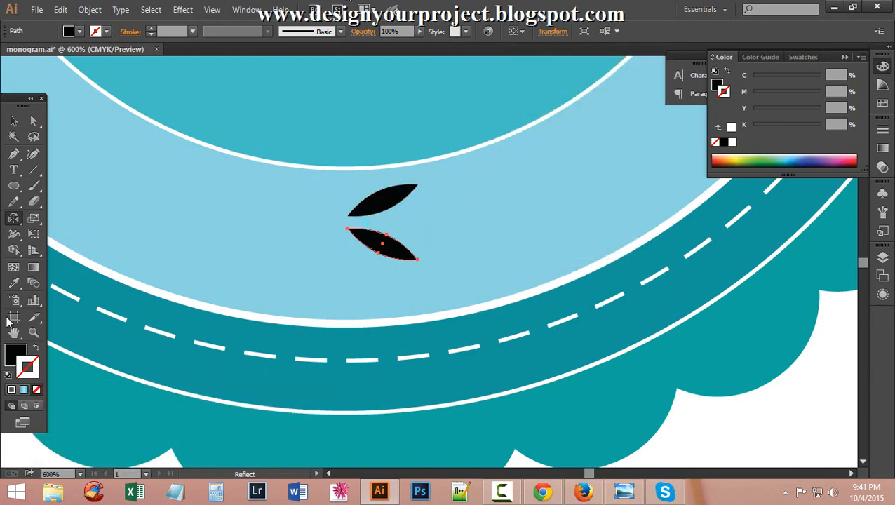
scroll(106, 286, "up", 3)
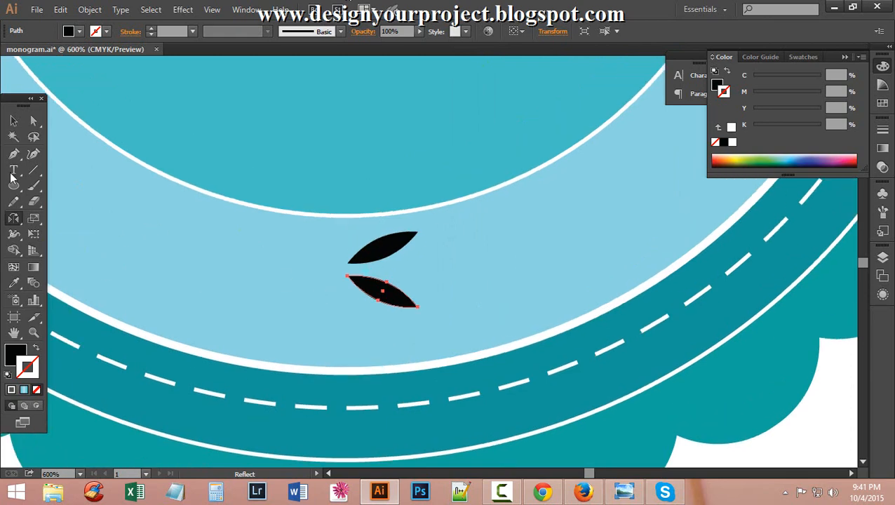
left_click(14, 122)
left_click(395, 249, "shift")
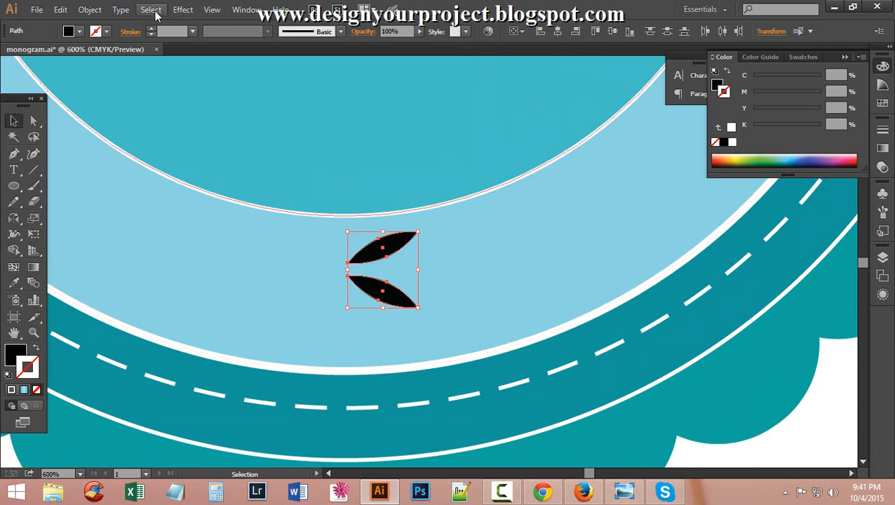
Zoom out to the whole badge and open the Distort & Transform > Transform effect.
left_click(403, 140, "ctrl+alt")
left_click(368, 143, "ctrl+alt")
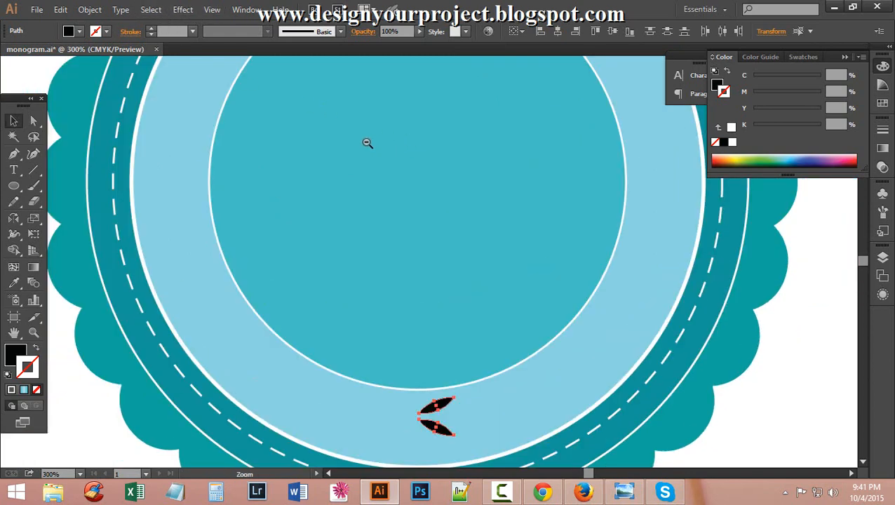
left_click_drag(503, 242, 400, 194)
left_click(365, 198, "ctrl+alt")
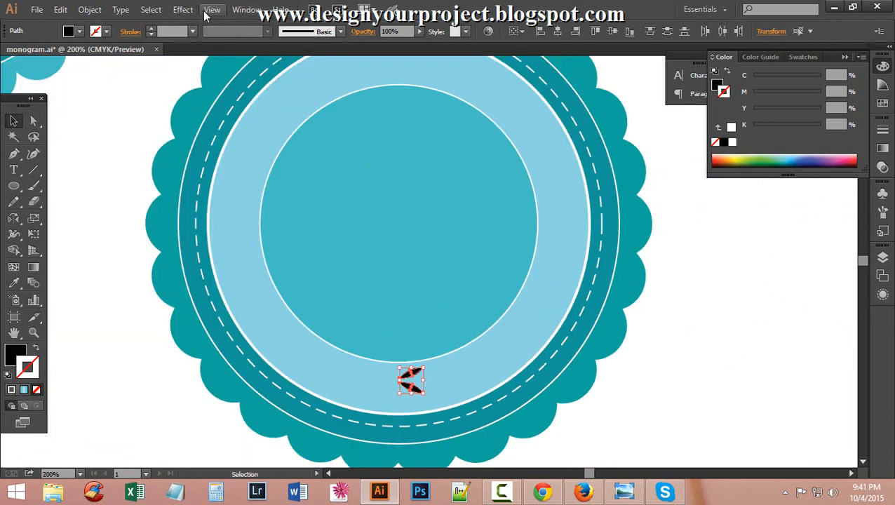
left_click(183, 10)
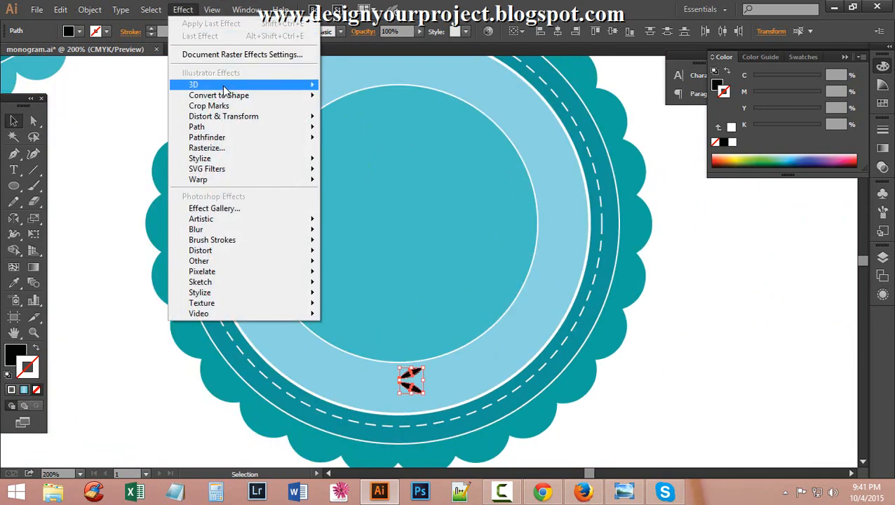
mouse_move(237, 122)
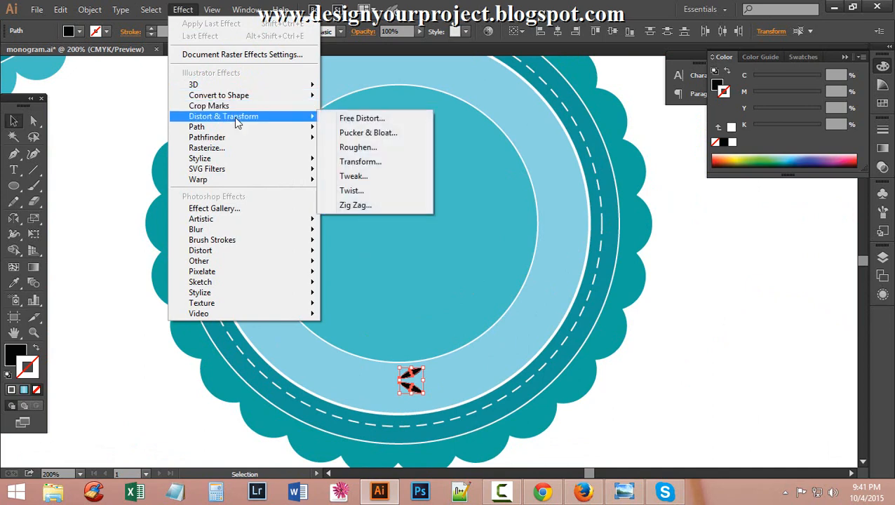
left_click(396, 162)
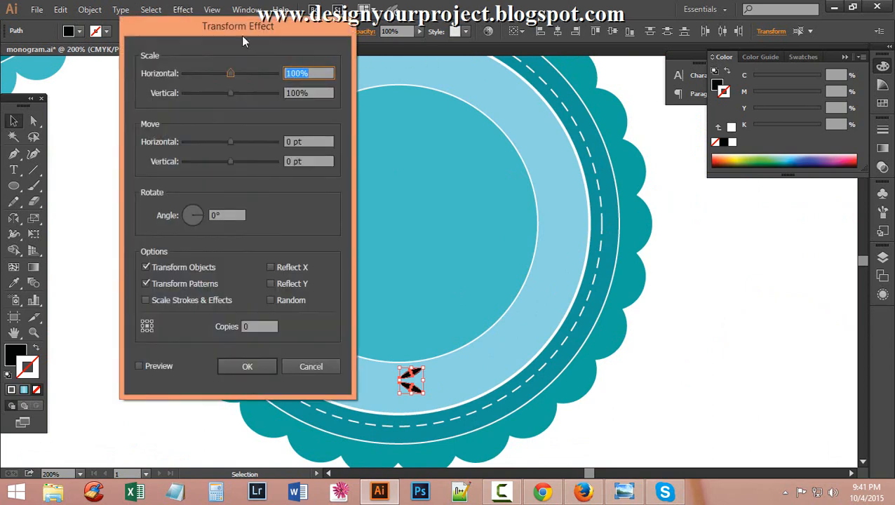
left_click_drag(220, 27, 202, 14)
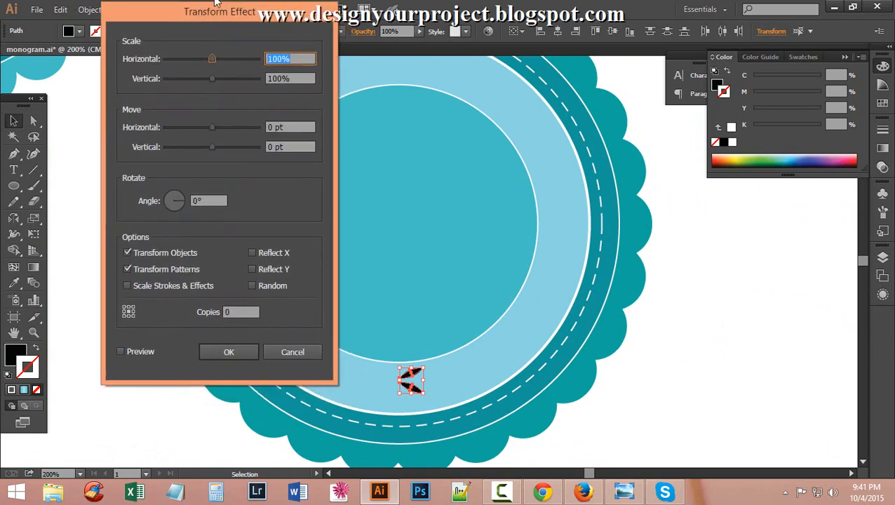
With Preview on, set Move Horizontal to 20 pt and Copies to 12, then apply.
left_click(120, 351)
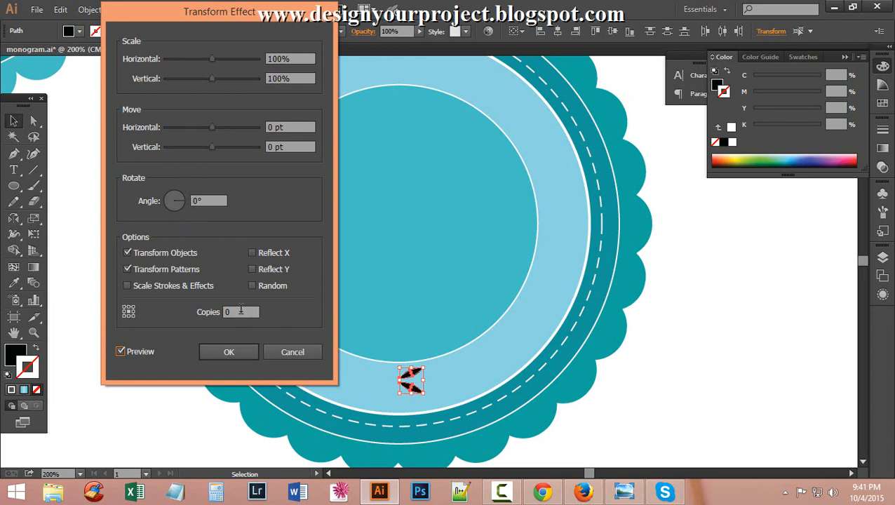
left_click(229, 313)
left_click_drag(211, 125, 221, 131)
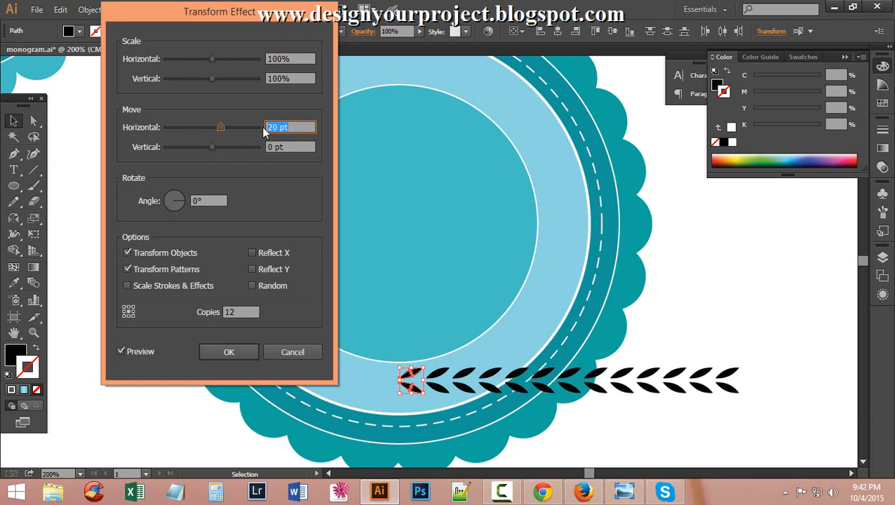
left_click(231, 312)
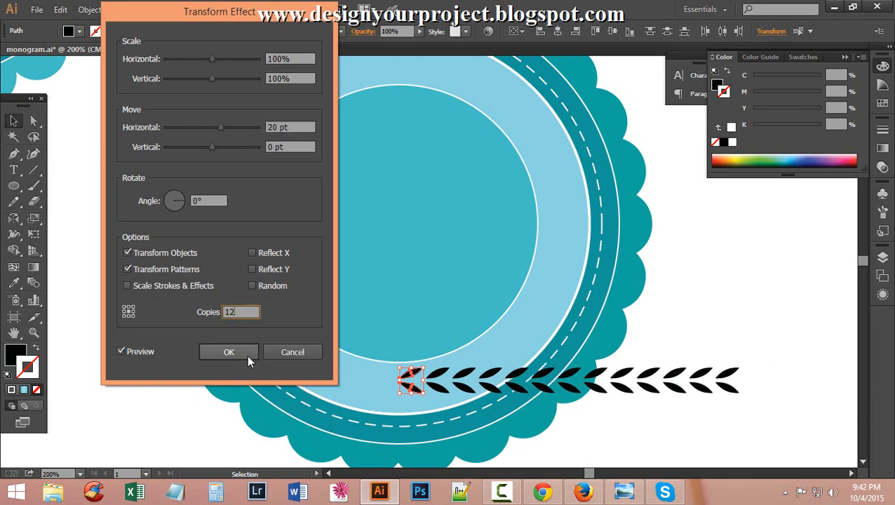
key("Up")
key("Down")
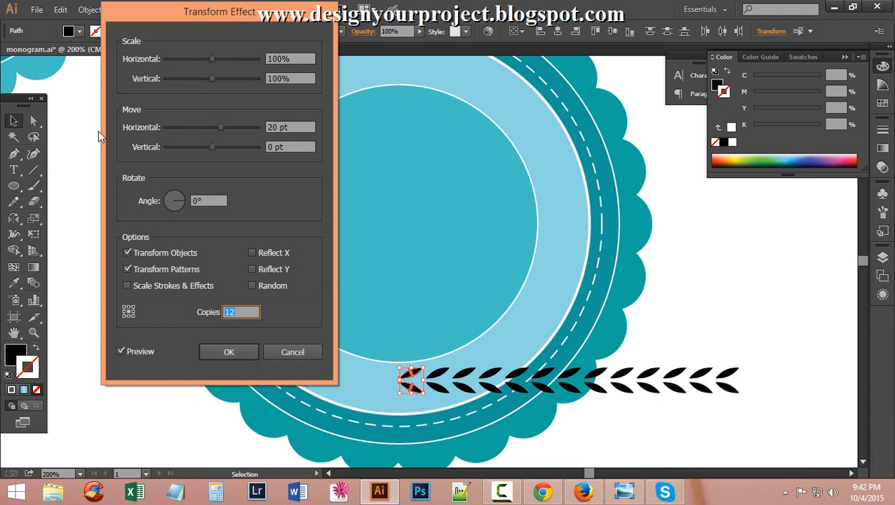
left_click(227, 354)
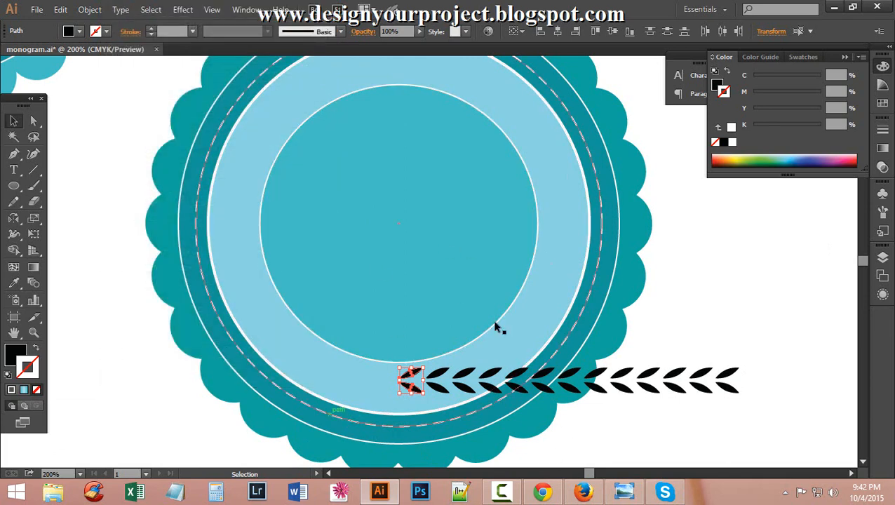
Draw a thin ellipse beside the leaf row and raise it slightly.
left_click(13, 189)
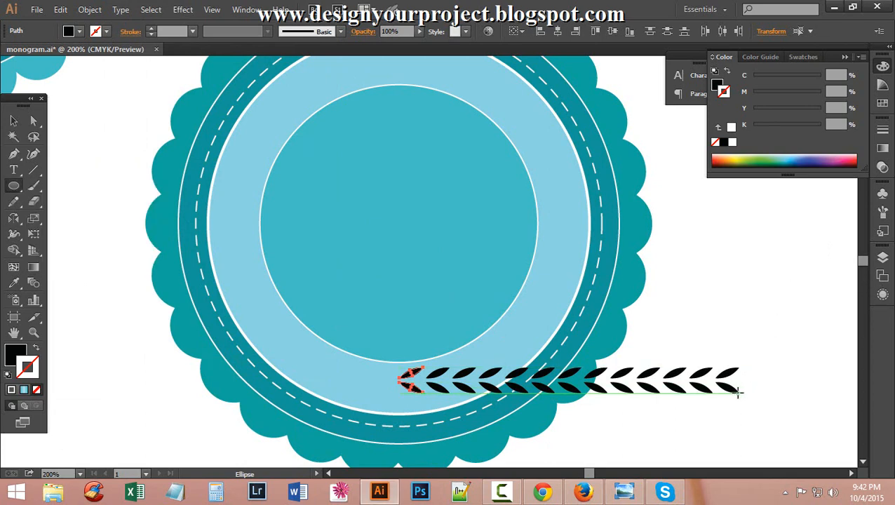
left_click_drag(742, 383, 795, 388)
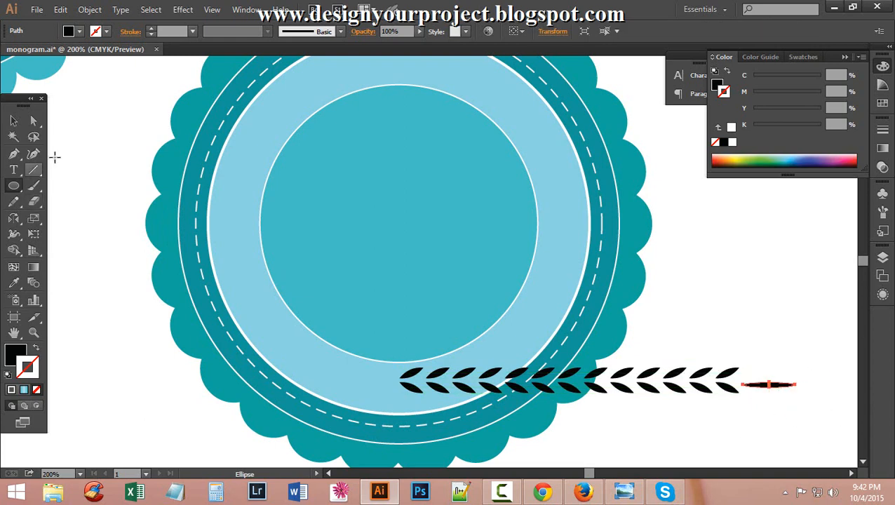
key("ctrl+space")
left_click(777, 429)
left_click(379, 270)
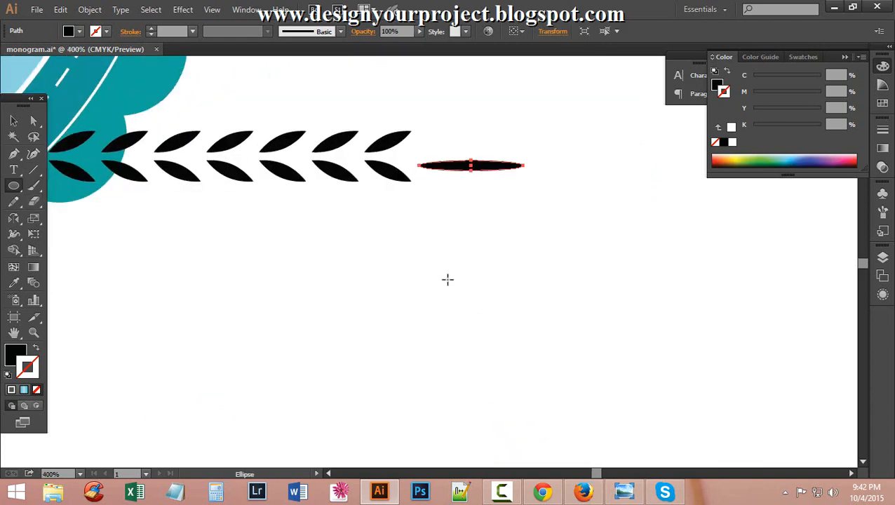
scroll(146, 203, "up", 2)
left_click(14, 121)
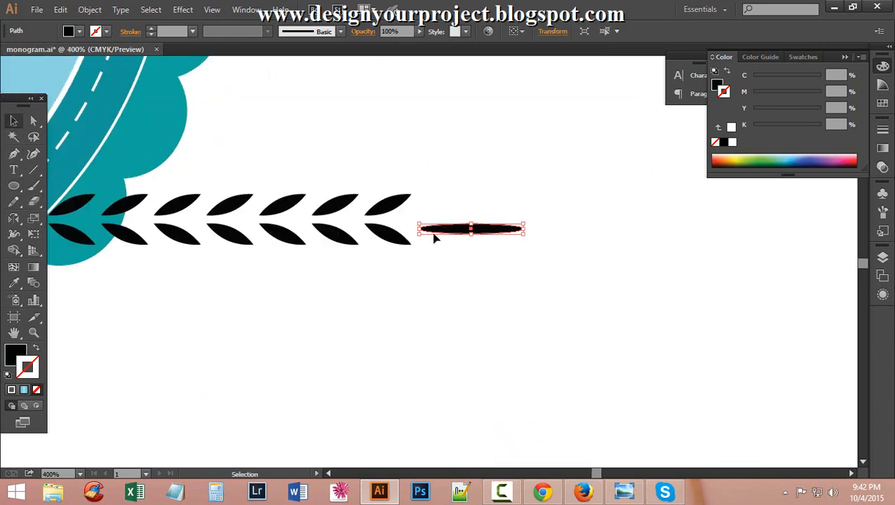
left_click(442, 232)
left_click_drag(443, 230, 474, 223)
left_click(472, 261)
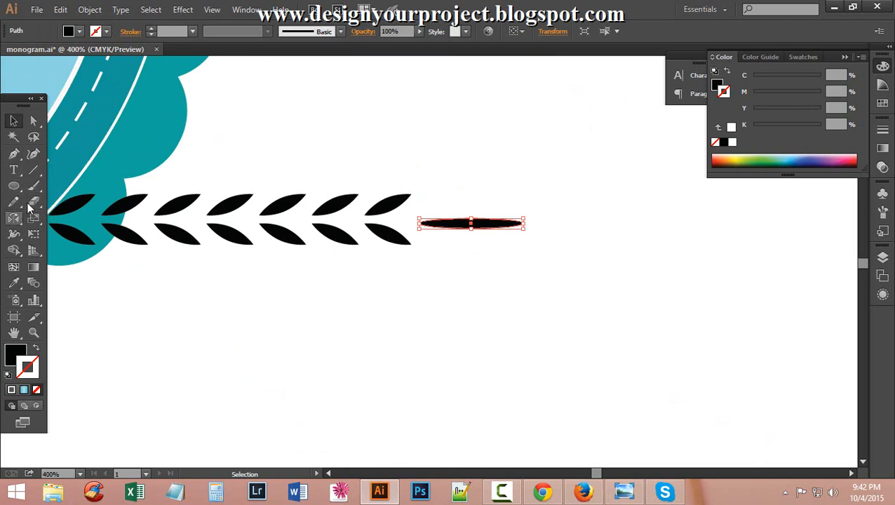
Convert the ellipse's end anchor to a sharp corner and shorten it from the right.
left_click(34, 121)
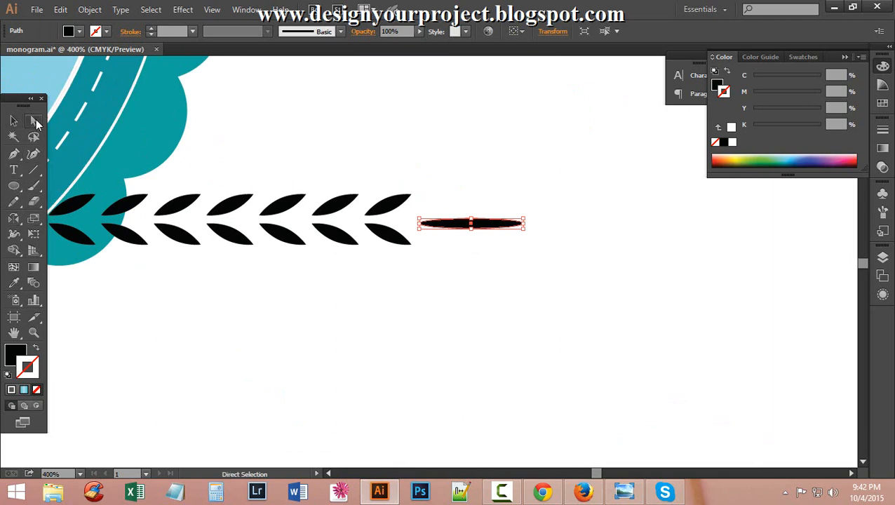
left_click(421, 224)
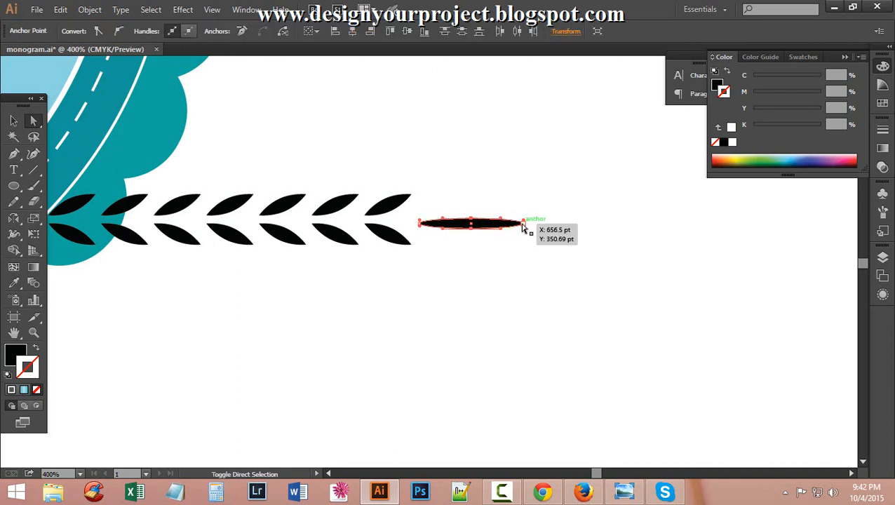
left_click(98, 31)
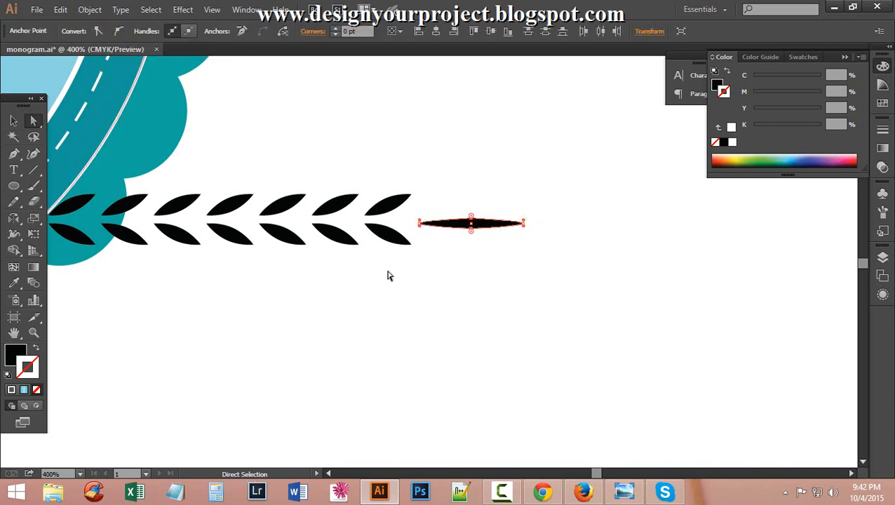
left_click(553, 302)
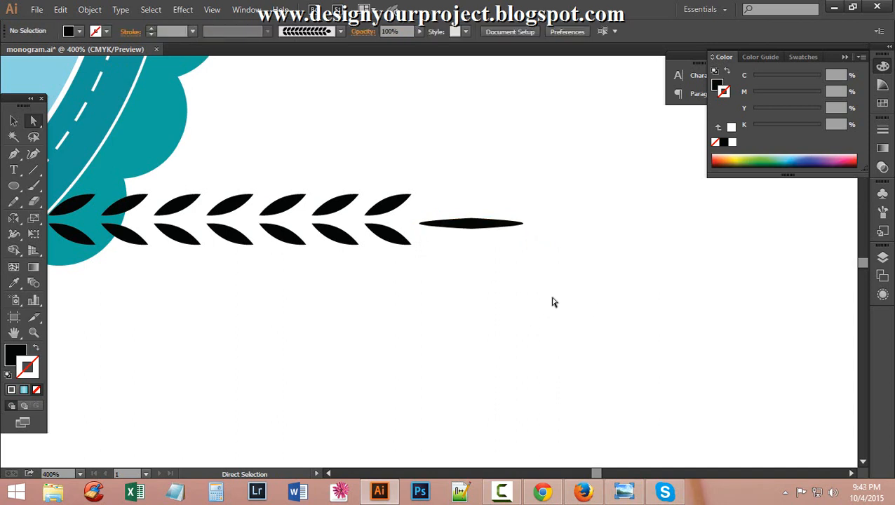
scroll(552, 302, "up", 2)
left_click(484, 272)
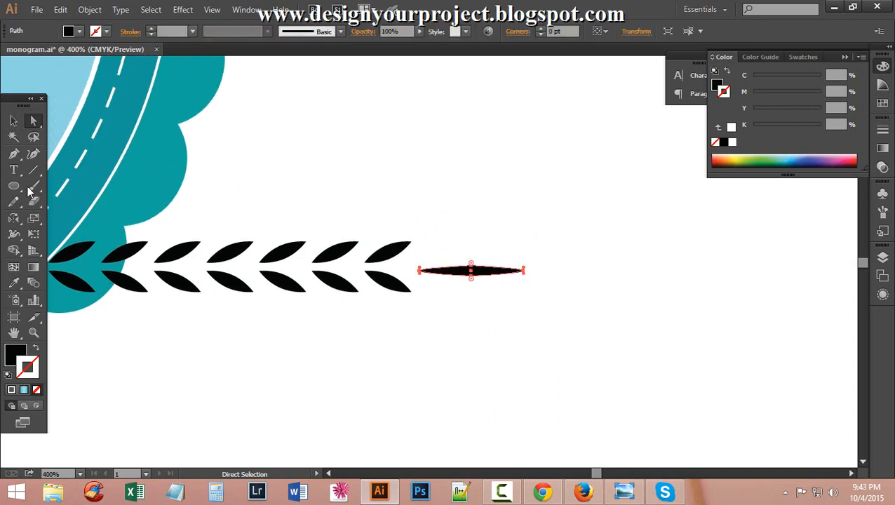
left_click(13, 121)
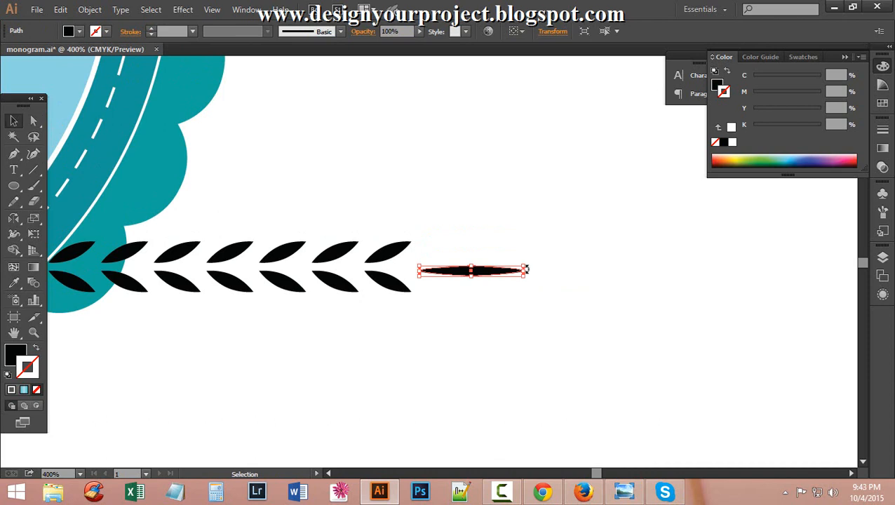
left_click_drag(521, 269, 495, 271)
left_click(499, 299)
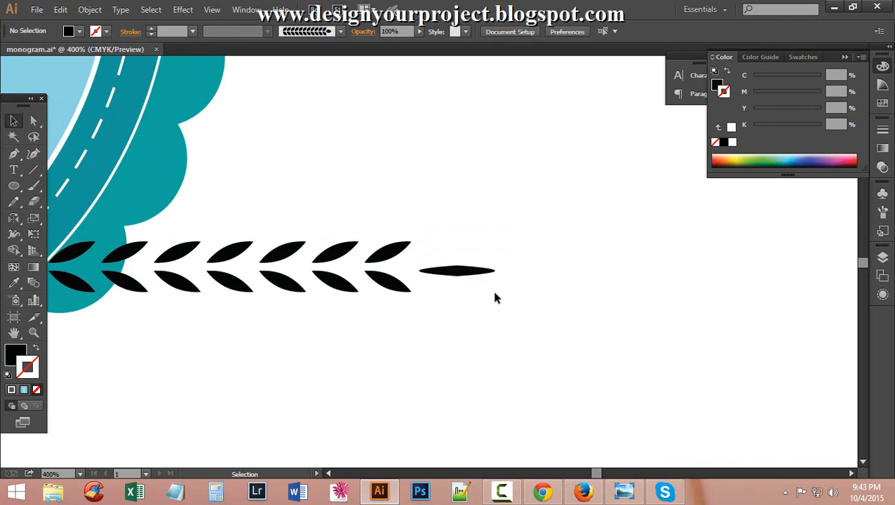
Try sharpening the left tip, then undo and delete the ellipse to start over.
left_click(459, 271)
left_click(33, 120)
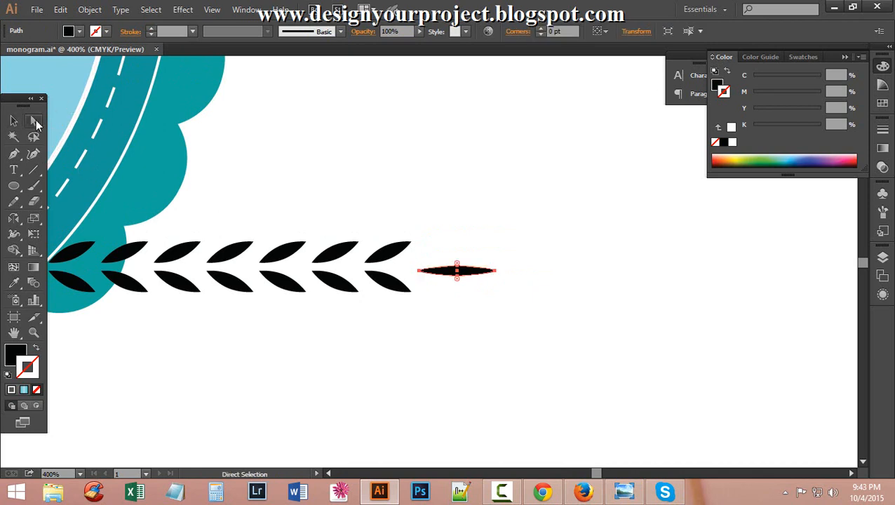
left_click(455, 300)
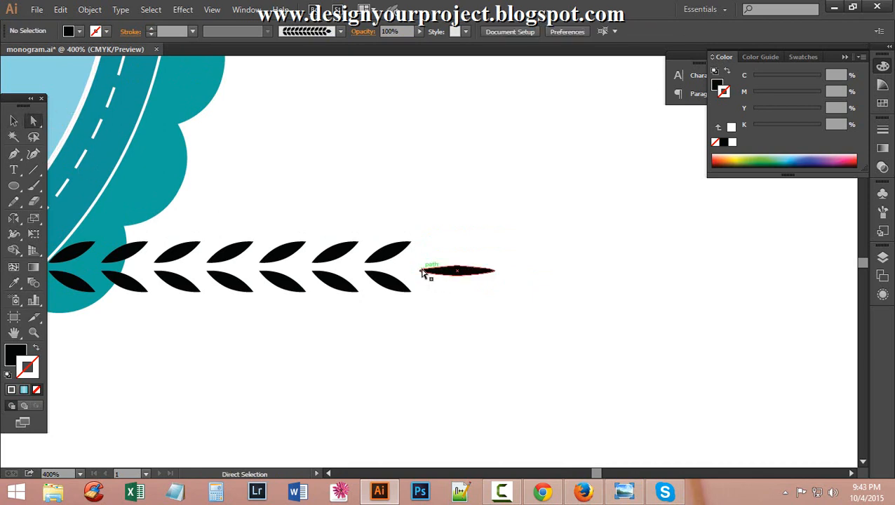
left_click(419, 270)
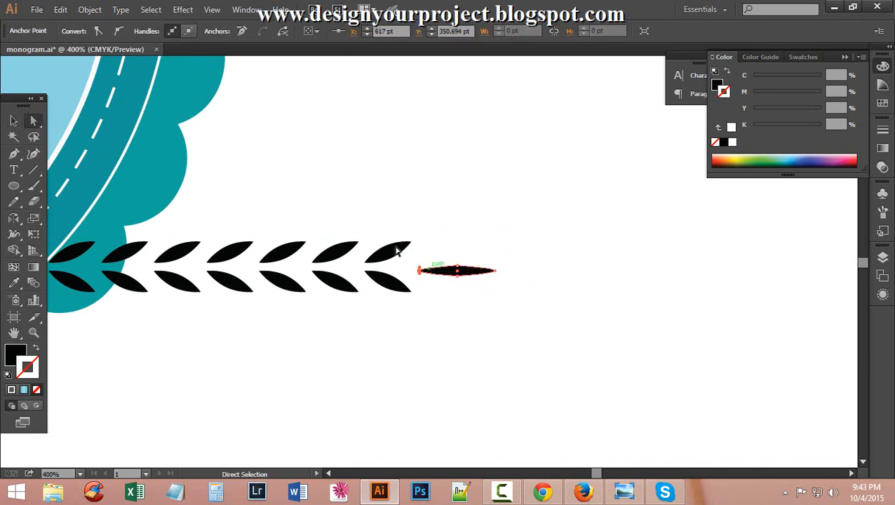
left_click(99, 31)
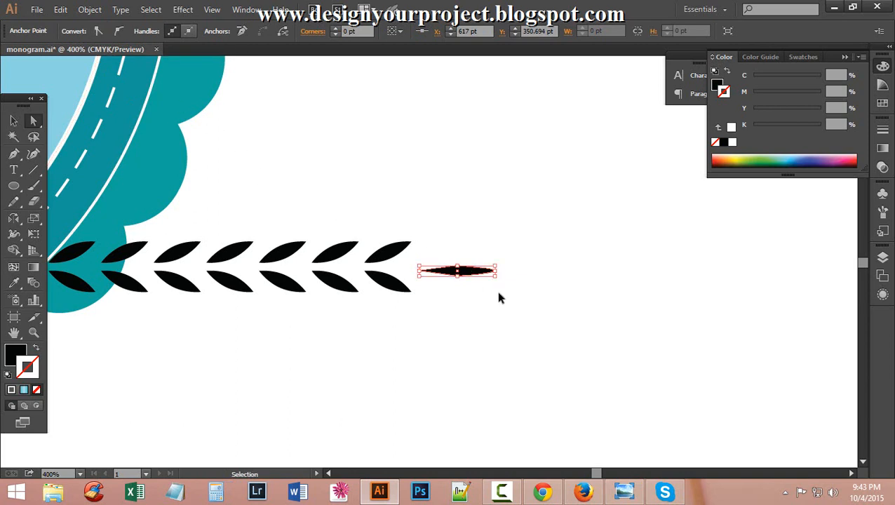
key("ctrl+z")
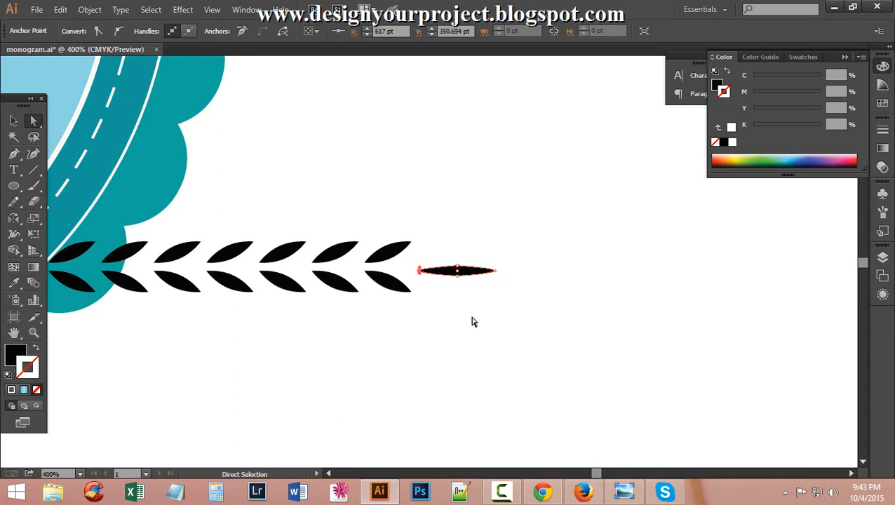
key("Delete")
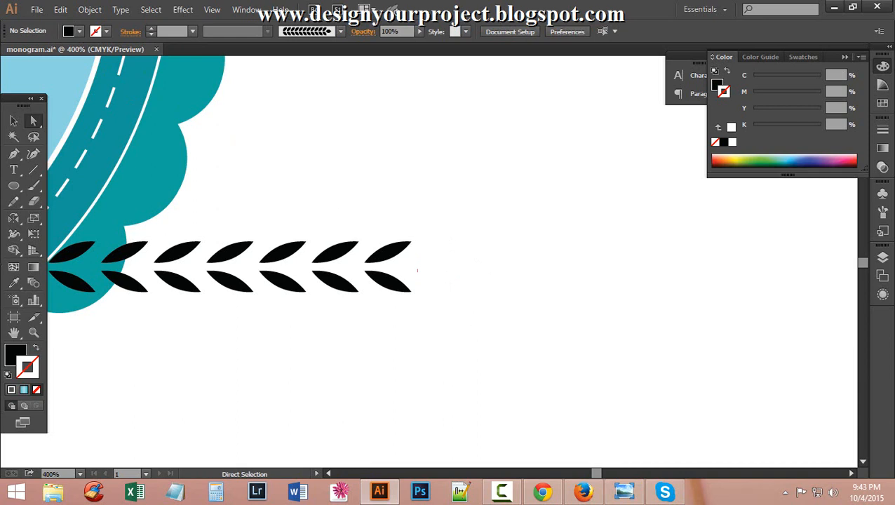
Draw a new thin ellipse from the leaf row's end and make its left tip a sharp point.
left_click(13, 186)
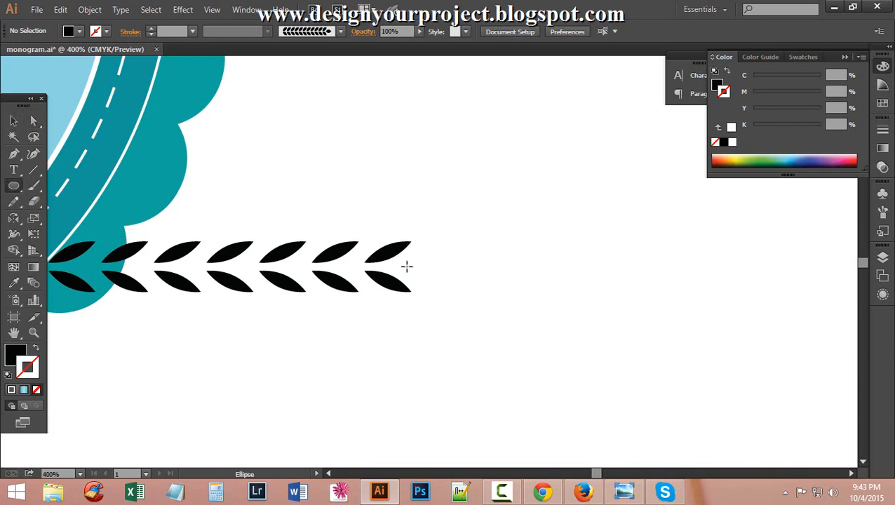
left_click_drag(405, 265, 509, 278)
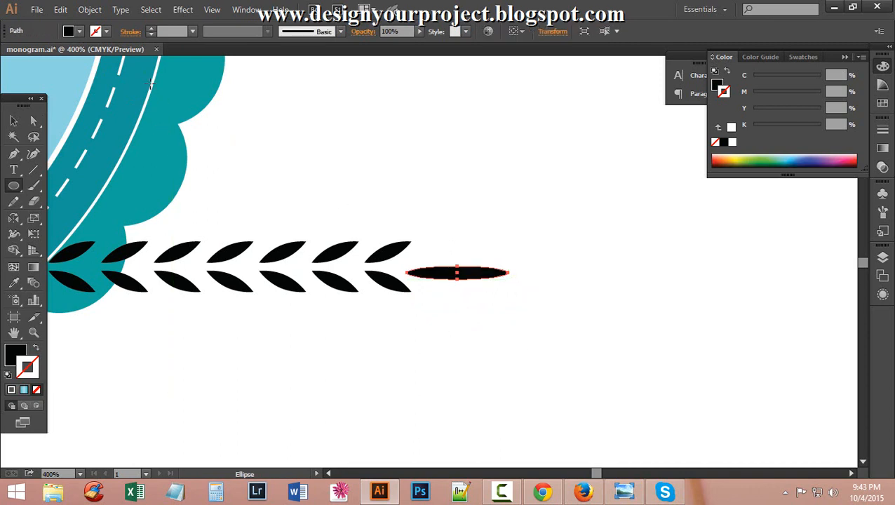
left_click(32, 122)
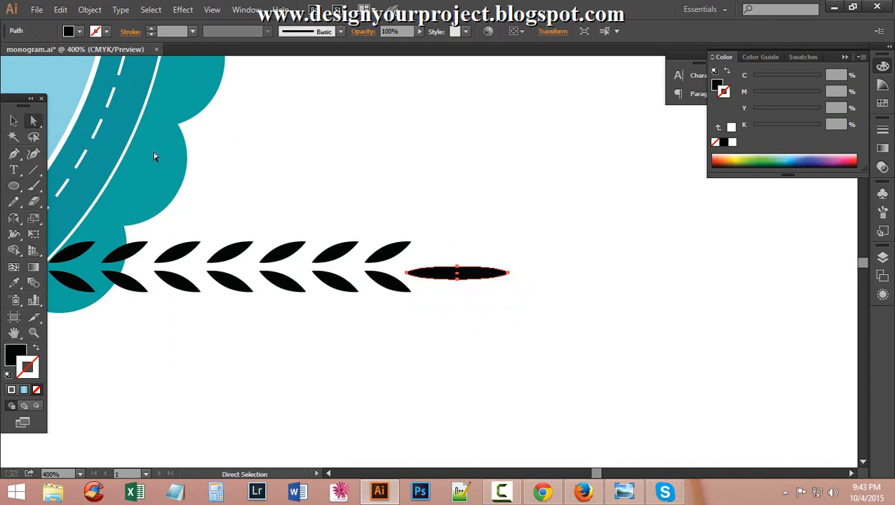
left_click(13, 121)
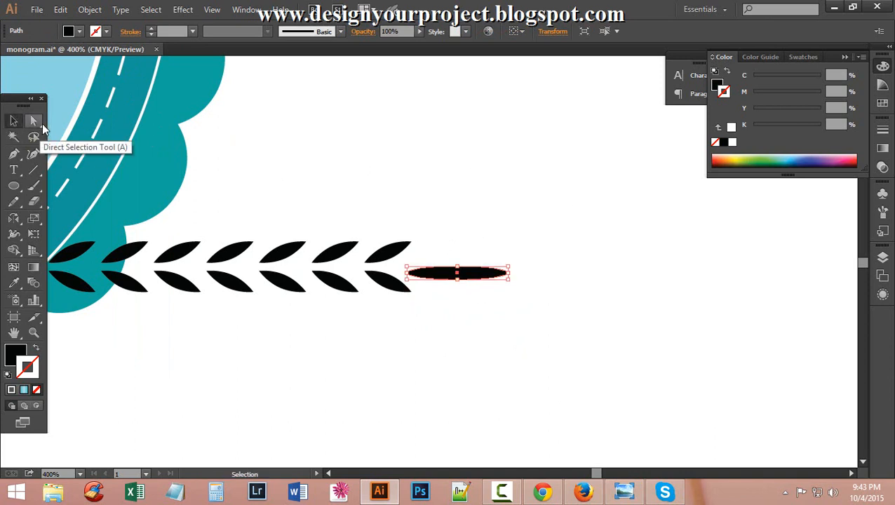
left_click(31, 124)
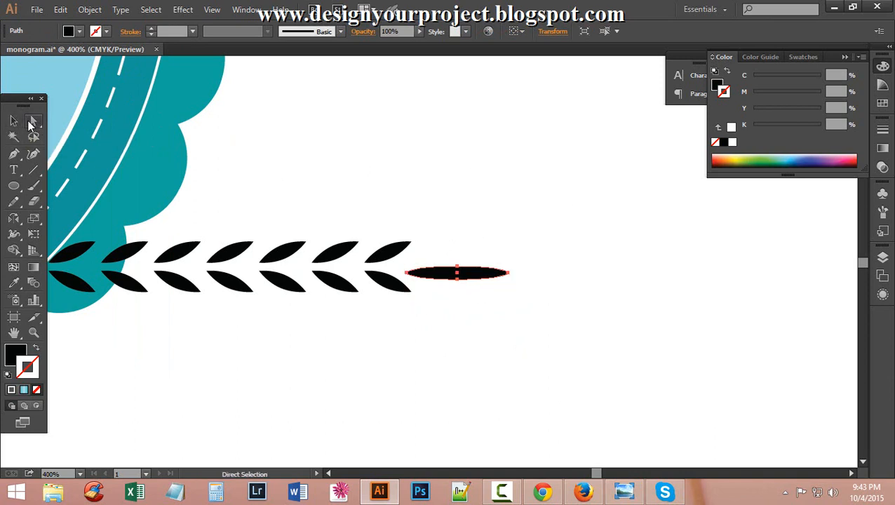
left_click(406, 273)
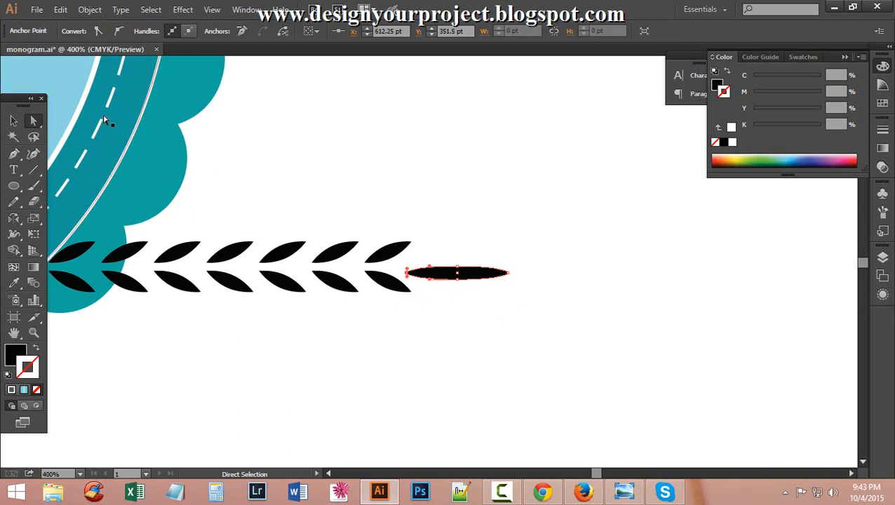
left_click(98, 32)
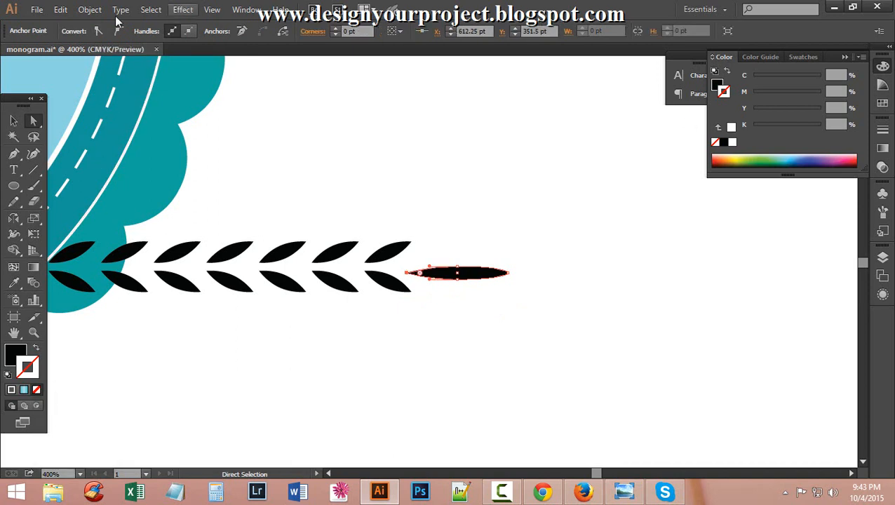
Narrow the pointed stem tip to roughly 28.86 × 5 pt.
left_click(509, 272)
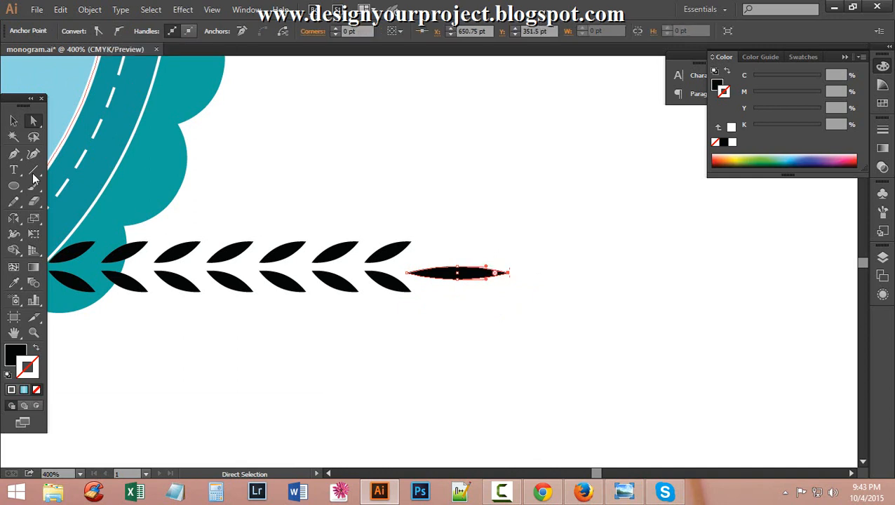
left_click(13, 121)
left_click(483, 326)
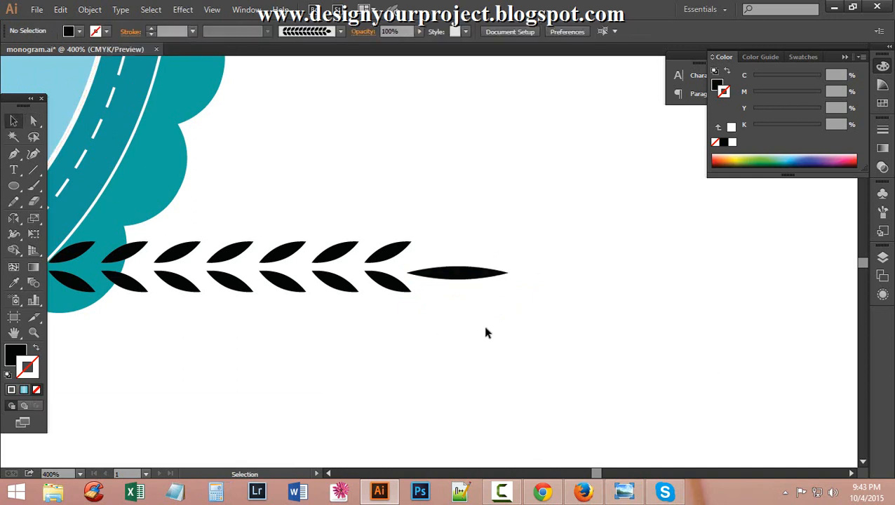
left_click(481, 277)
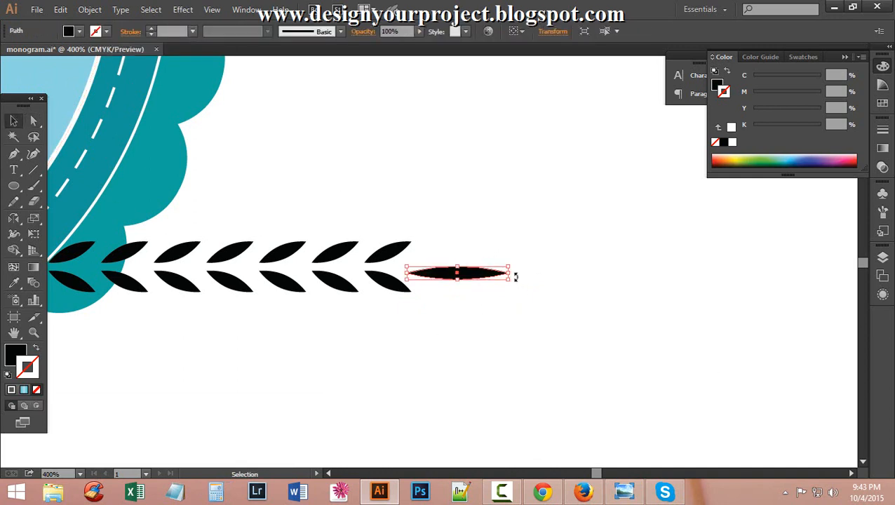
left_click_drag(510, 272, 479, 272)
left_click(481, 327)
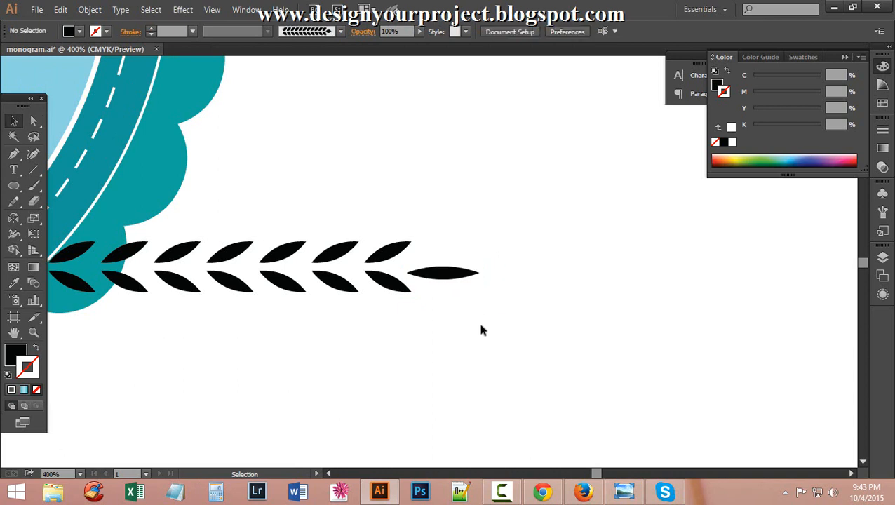
scroll(490, 328, "up", 1)
Zoom out and group the two leaves at the row's left end.
left_click(365, 309, "ctrl+alt")
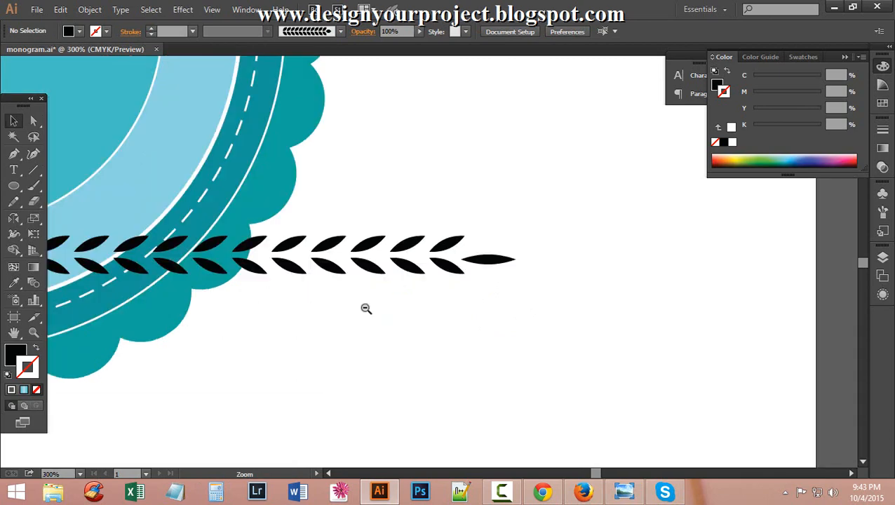
left_click(365, 308, "ctrl+alt")
left_click(380, 293, "ctrl+alt")
left_click(269, 212)
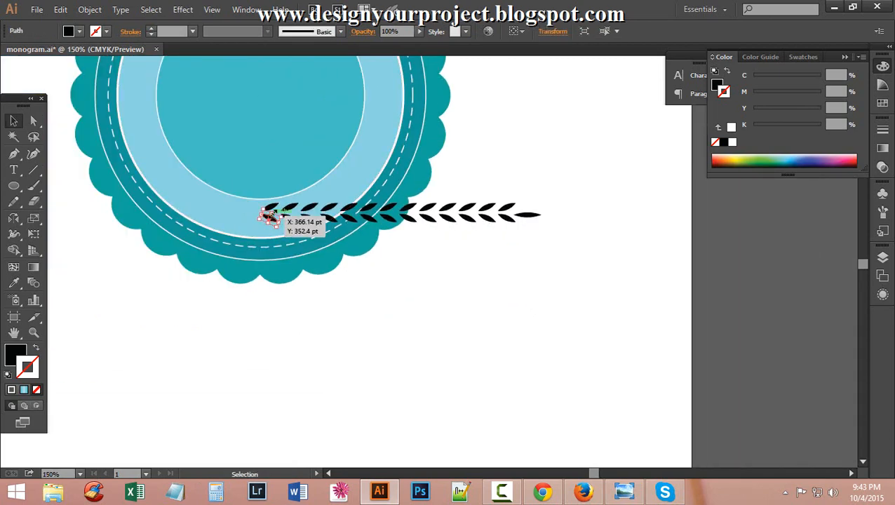
left_click(270, 207, "shift")
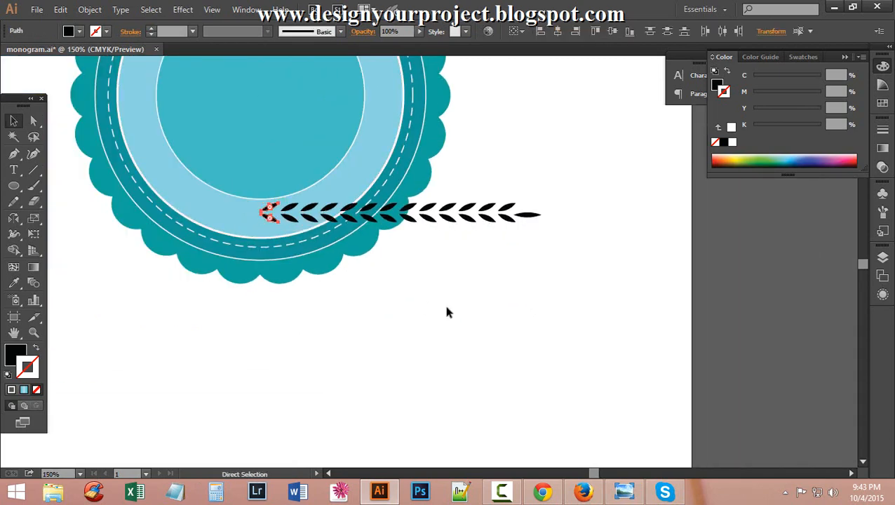
key("ctrl+g")
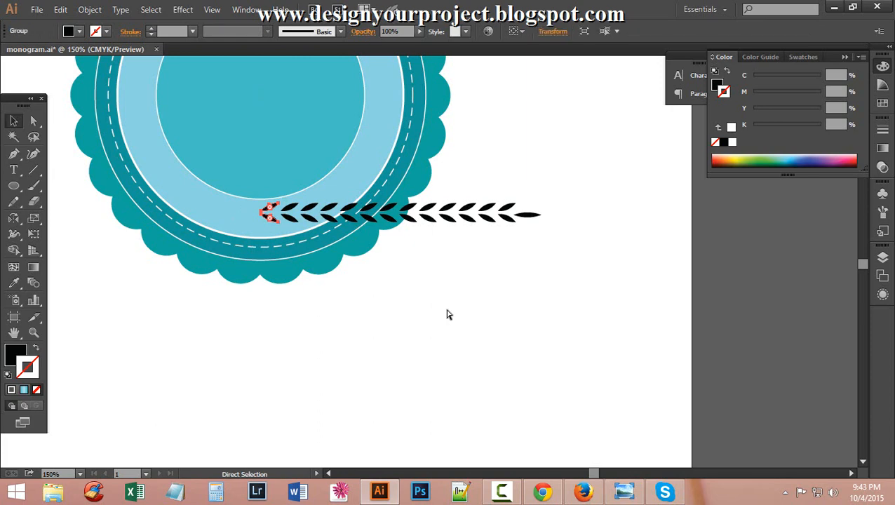
Select the stem tip and left-end leaves, then apply Horizontal Align Center and Vertical Distribute Center.
left_click(527, 215)
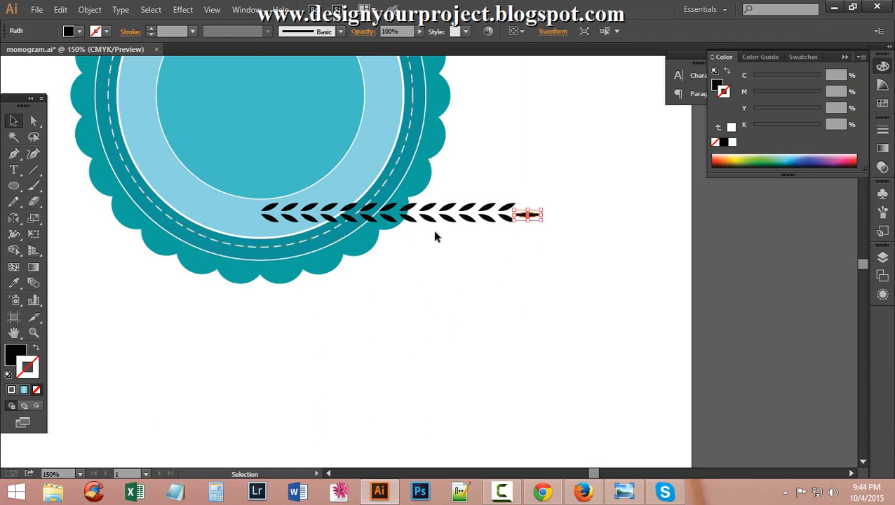
left_click(270, 219, "shift")
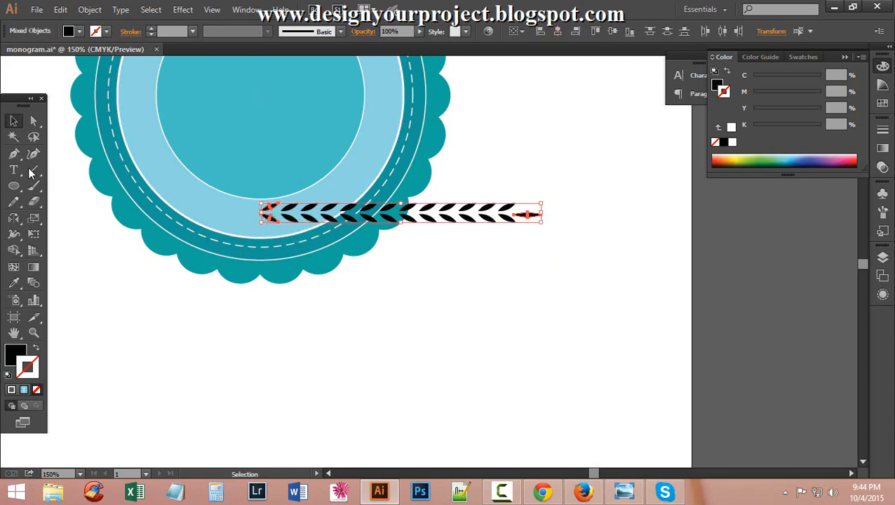
left_click(34, 122)
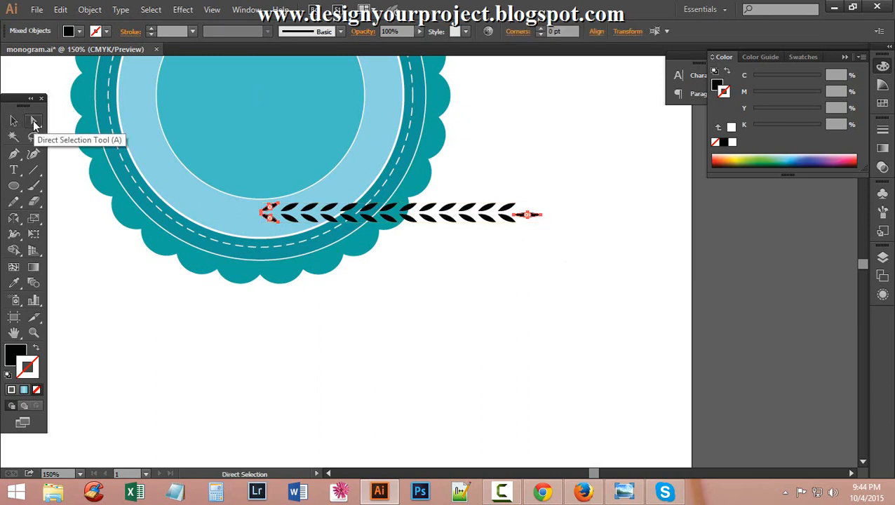
left_click(14, 121)
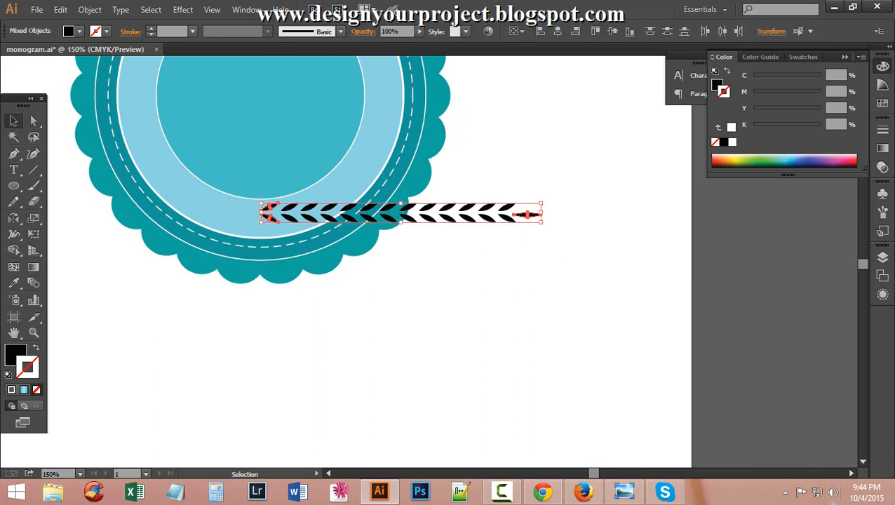
left_click(561, 32)
left_click(668, 32)
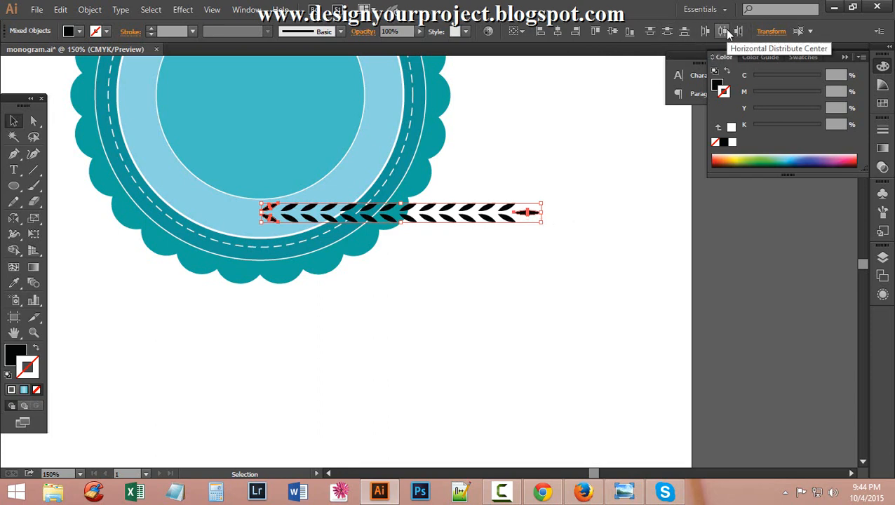
left_click(616, 237)
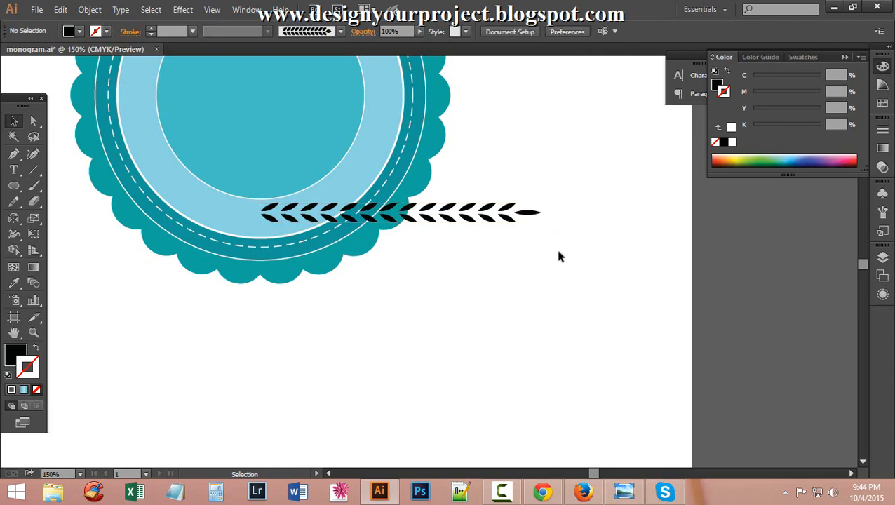
Select the stem end and left-end branch pieces and group them with Ctrl+G.
left_click(504, 233, "ctrl+alt")
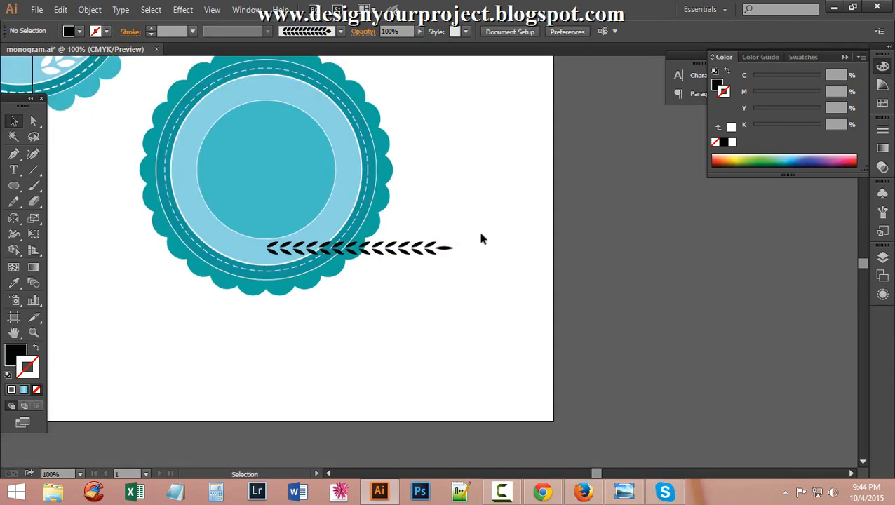
left_click_drag(481, 239, 393, 281)
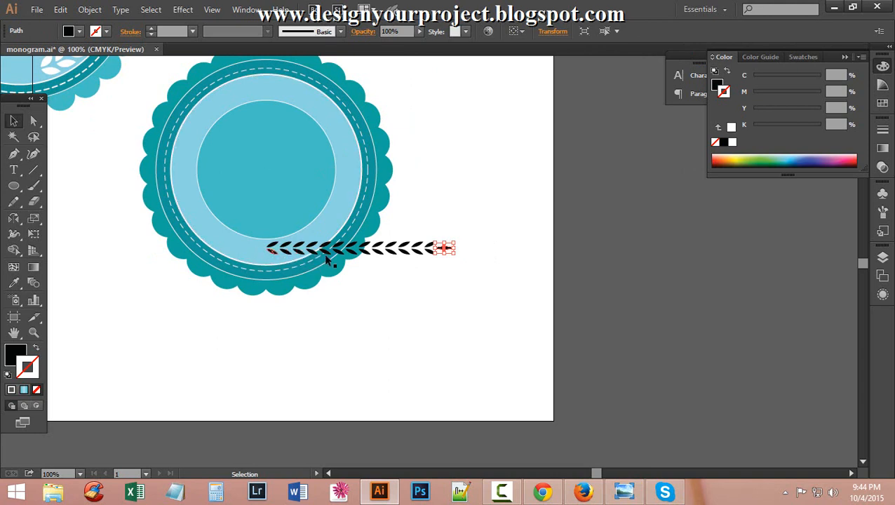
left_click(273, 248, "shift")
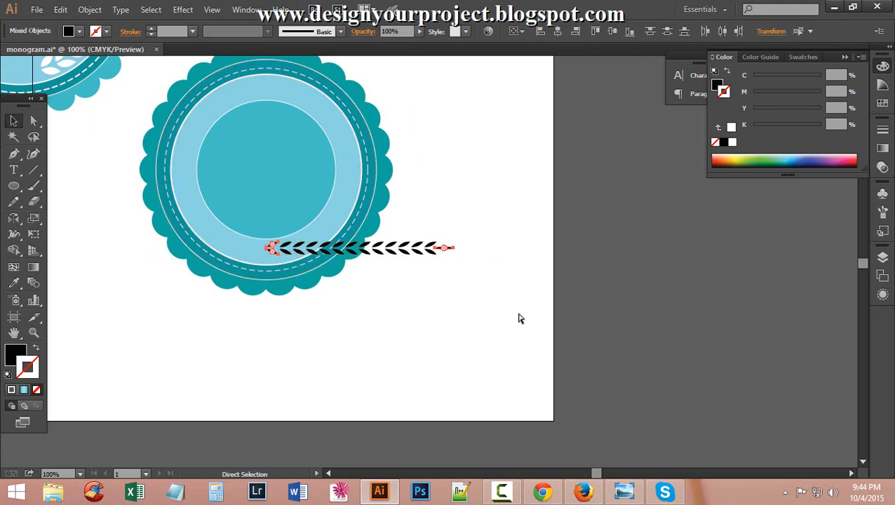
key("v")
key("ctrl+g")
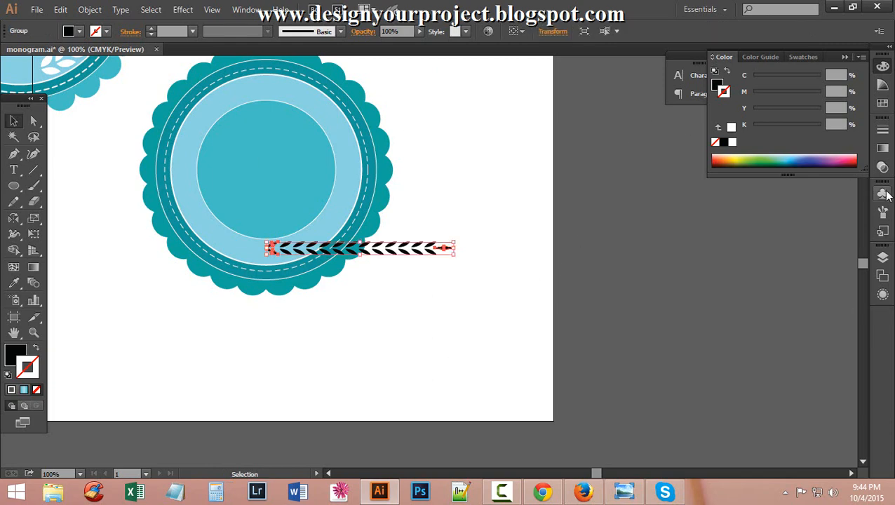
Browse the docked panels (Swatches, Stroke, Gradient, Transparency, Symbols) to bring up the Brushes panel.
left_click(882, 103)
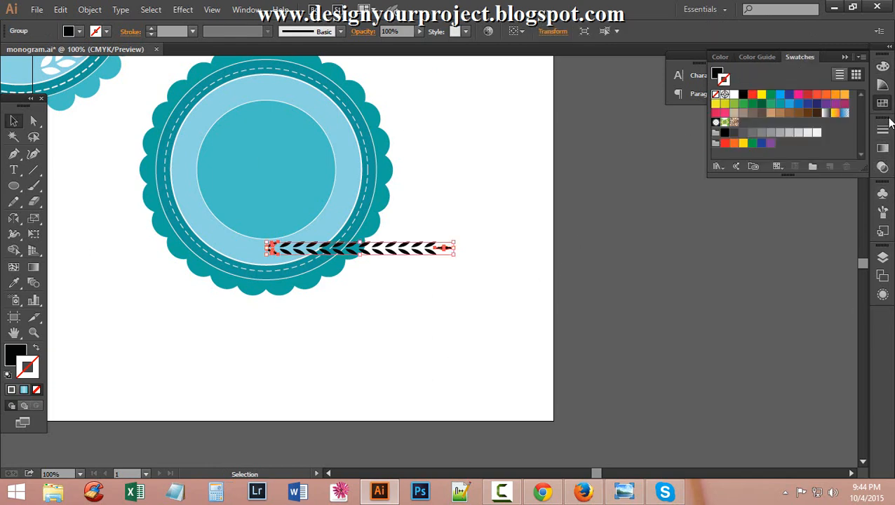
left_click(883, 129)
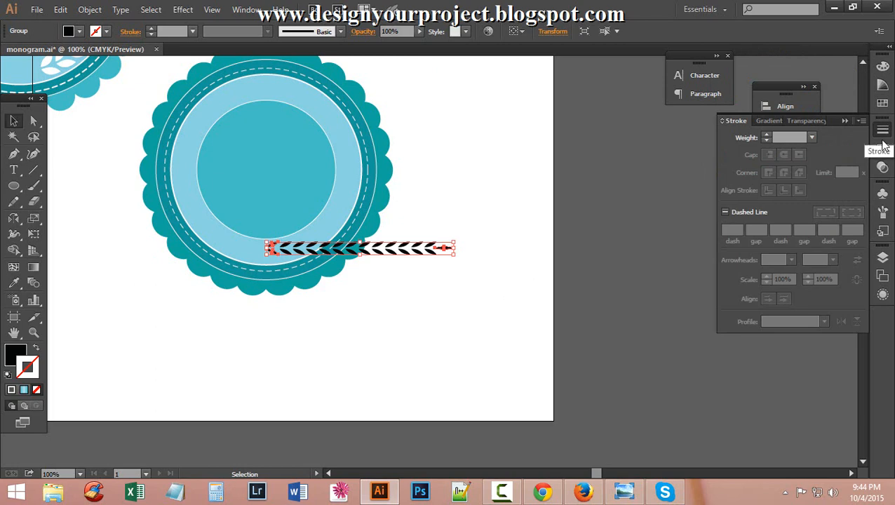
left_click(883, 148)
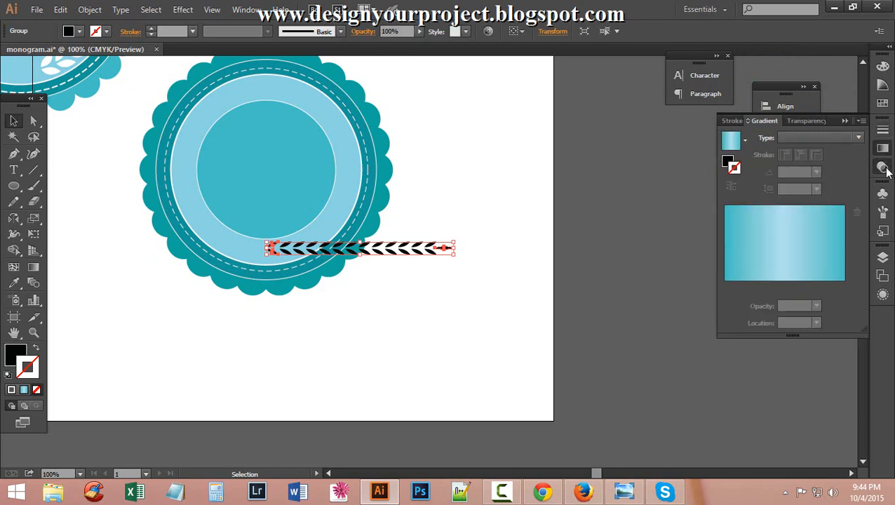
left_click(882, 166)
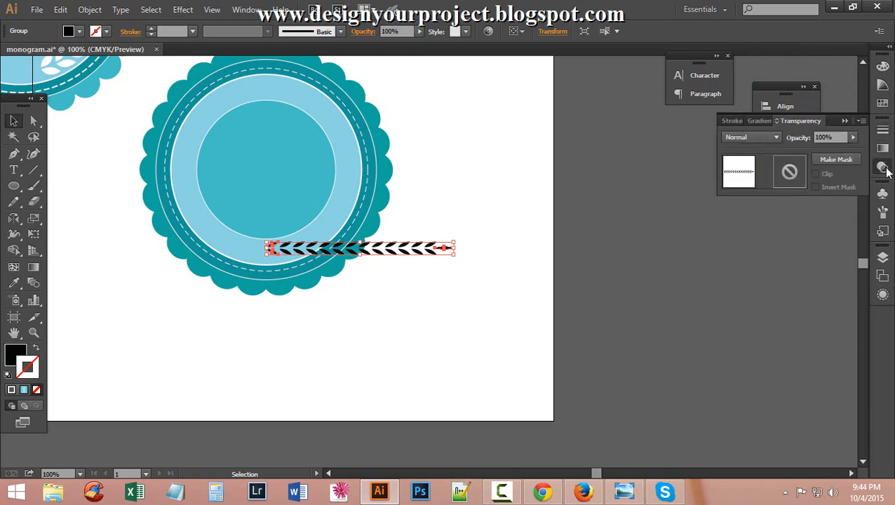
left_click(883, 131)
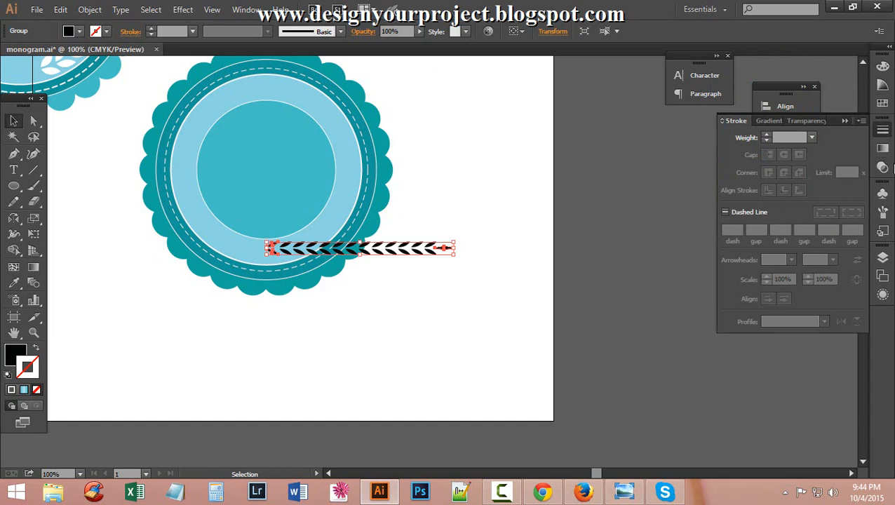
left_click(882, 197)
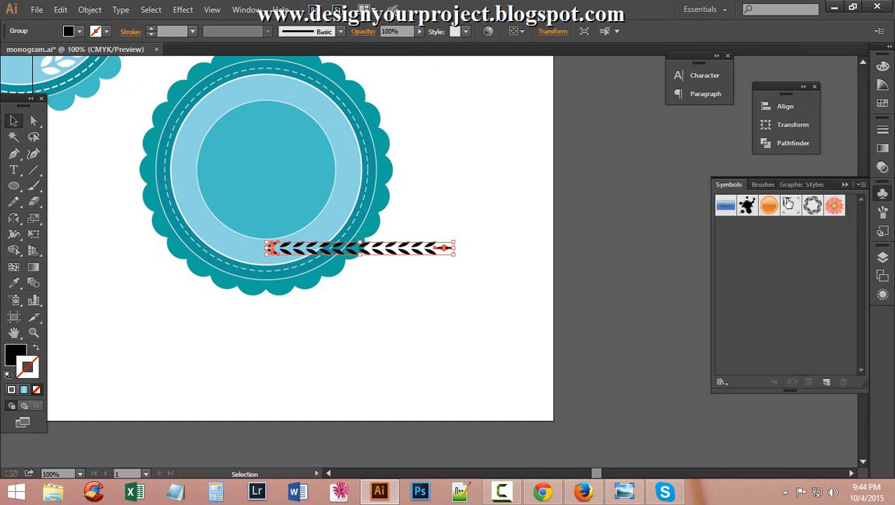
left_click(762, 185)
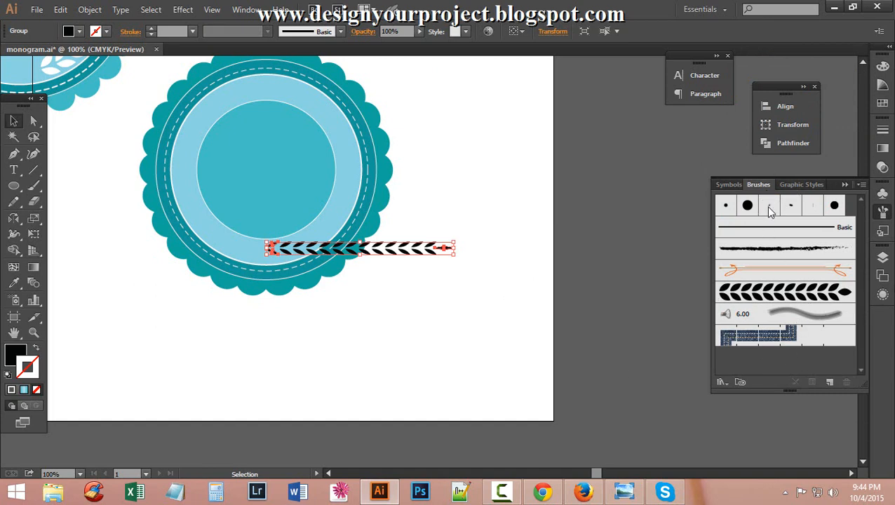
left_click(246, 10)
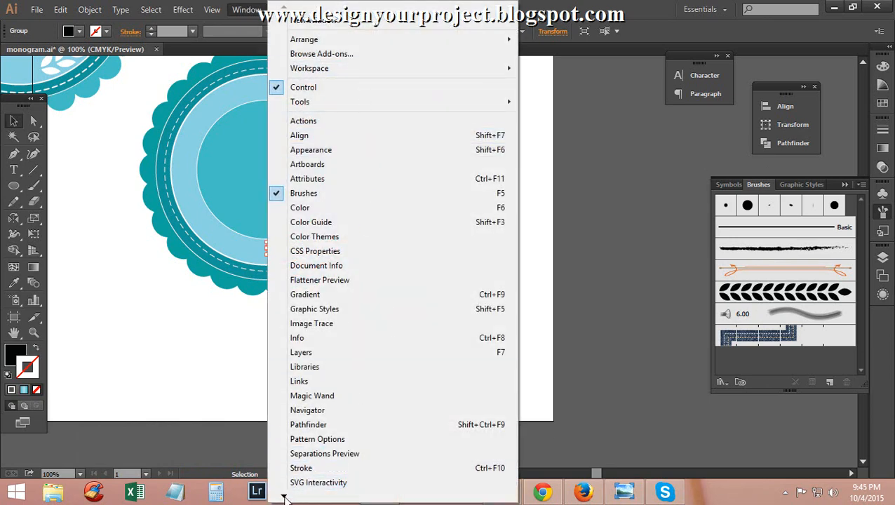
Close the Window menu back on monogram.ai and dismiss the stray Word start screen.
mouse_move(284, 497)
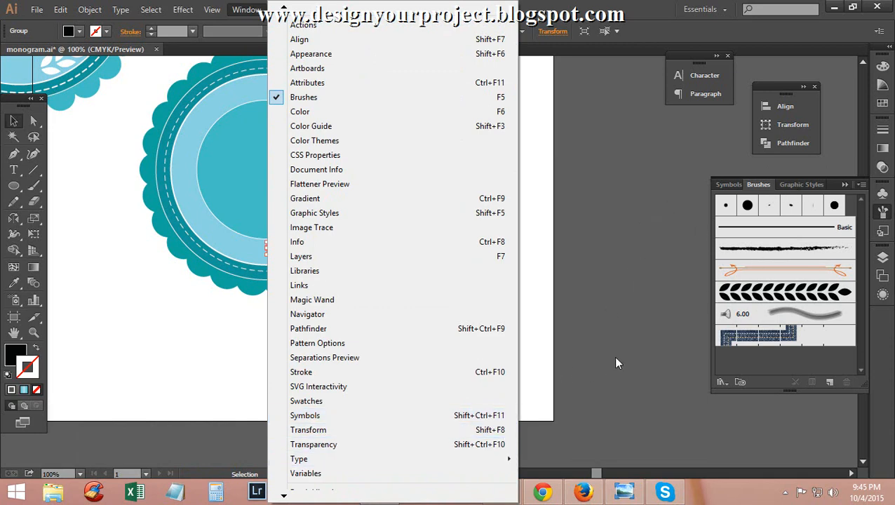
scroll(320, 477, "down", 3)
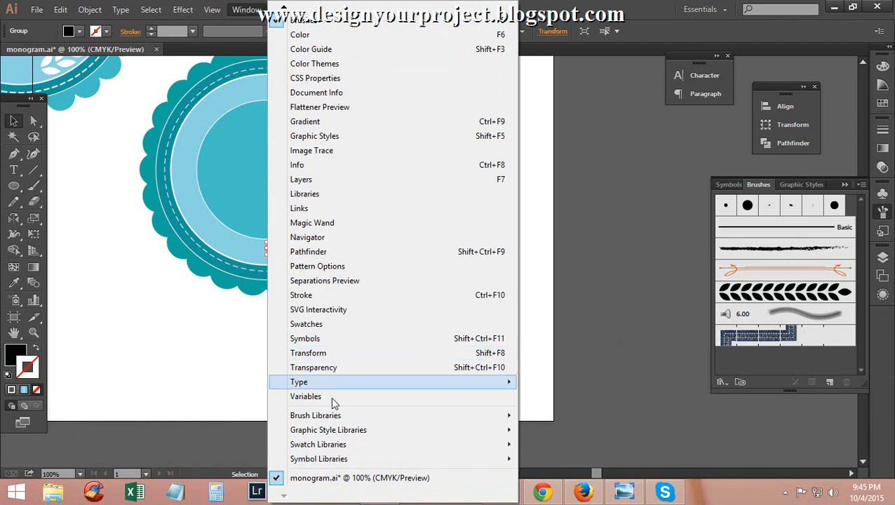
left_click(295, 479)
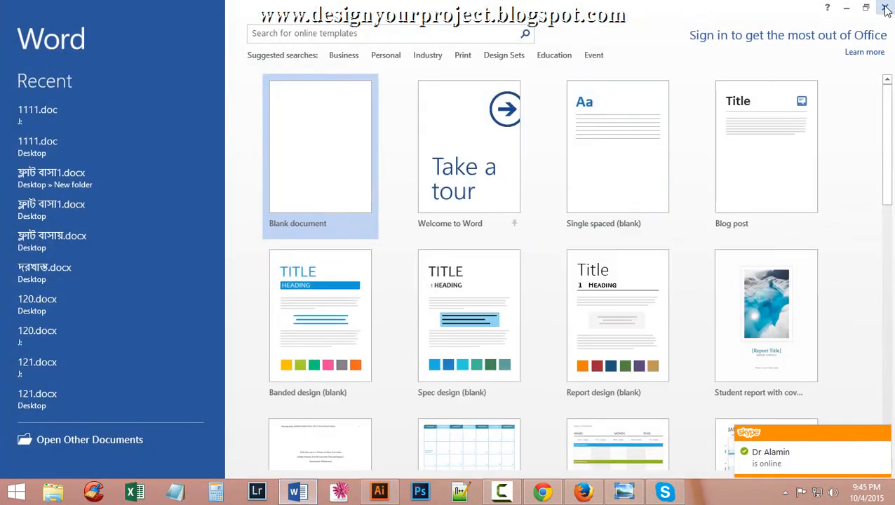
left_click(885, 8)
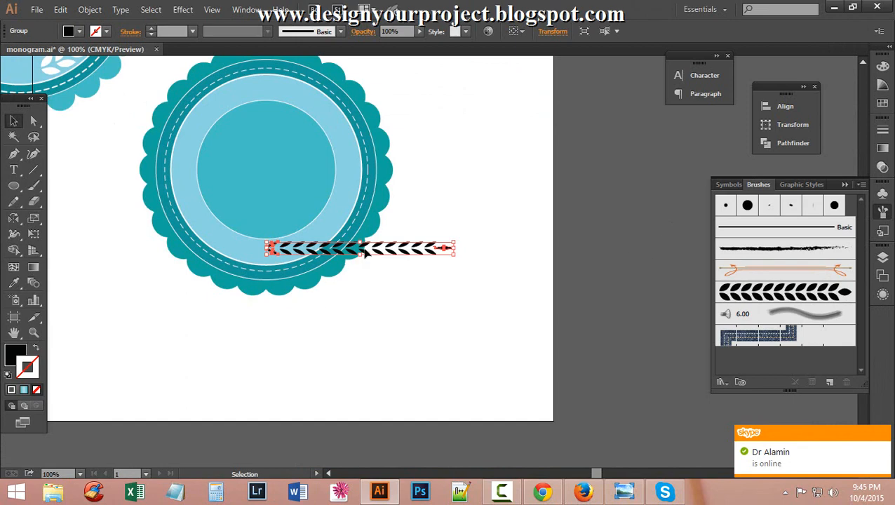
Drop the grouped branch into the Brushes panel as a new Art Brush and clear its default name.
left_click_drag(365, 251, 370, 252)
left_click_drag(516, 309, 813, 321)
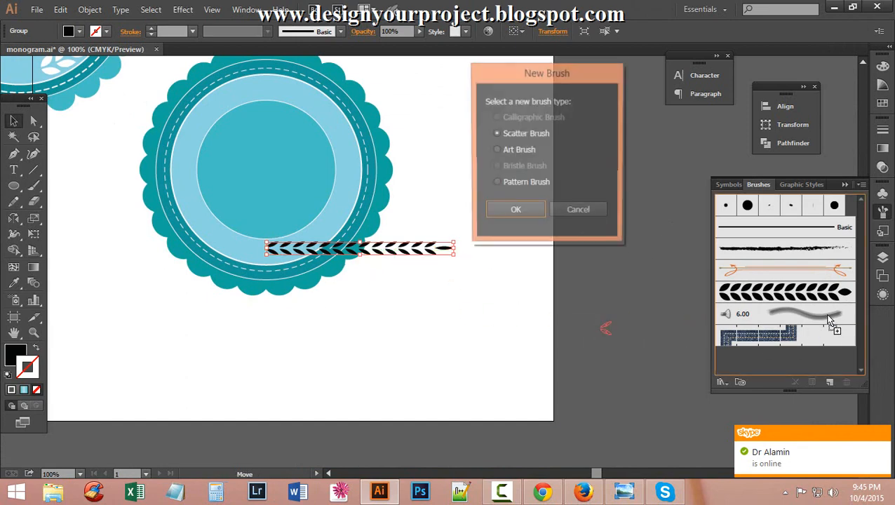
left_click(495, 151)
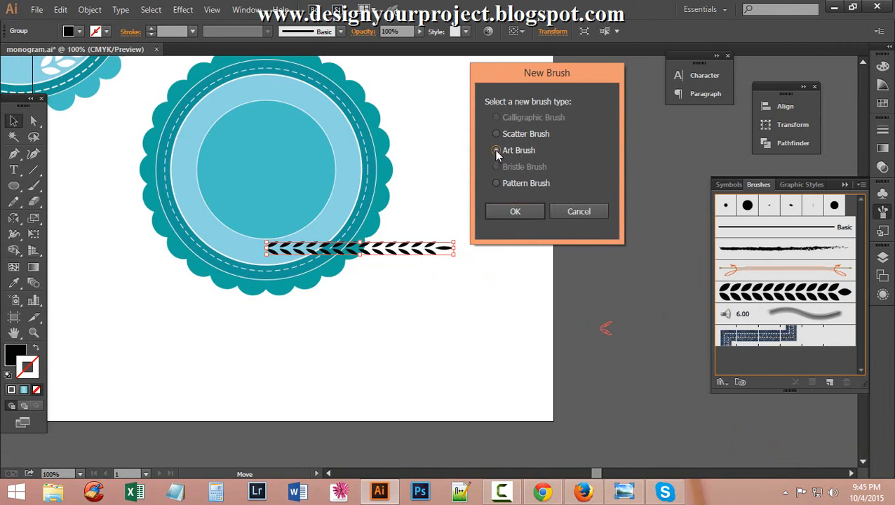
left_click(513, 211)
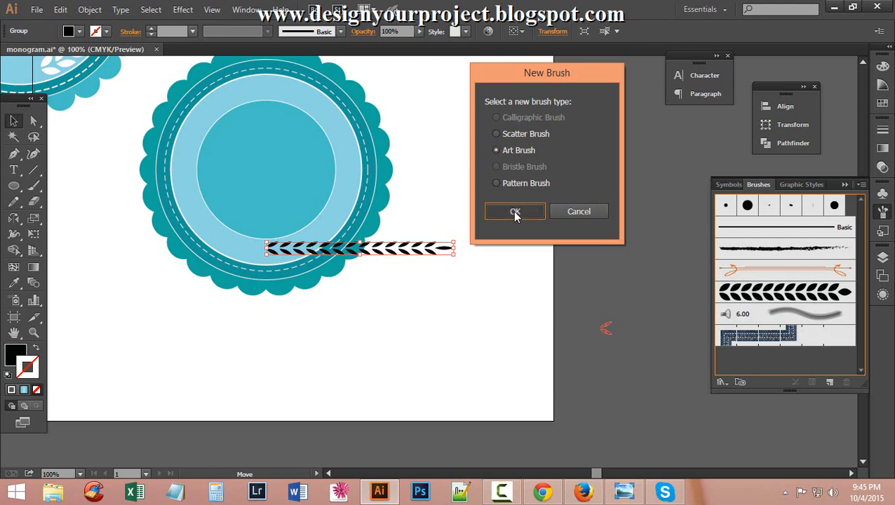
left_click_drag(536, 15, 516, 16)
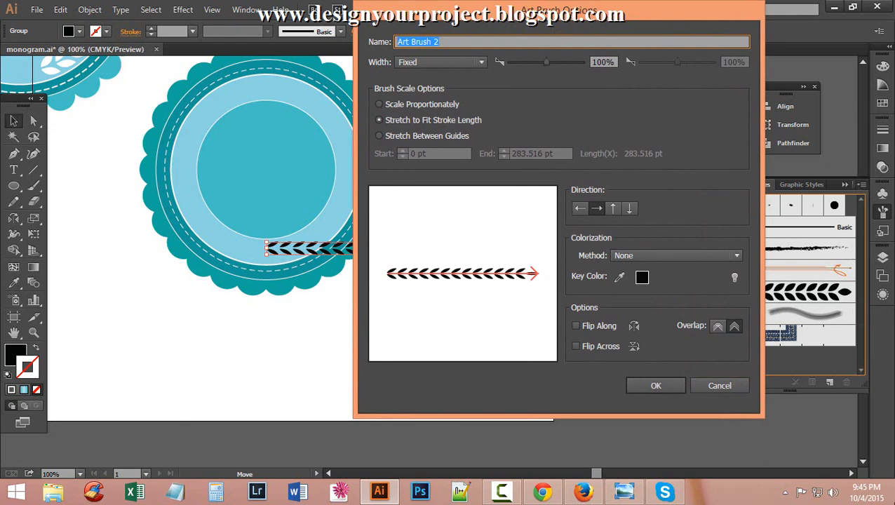
key("BackSpace")
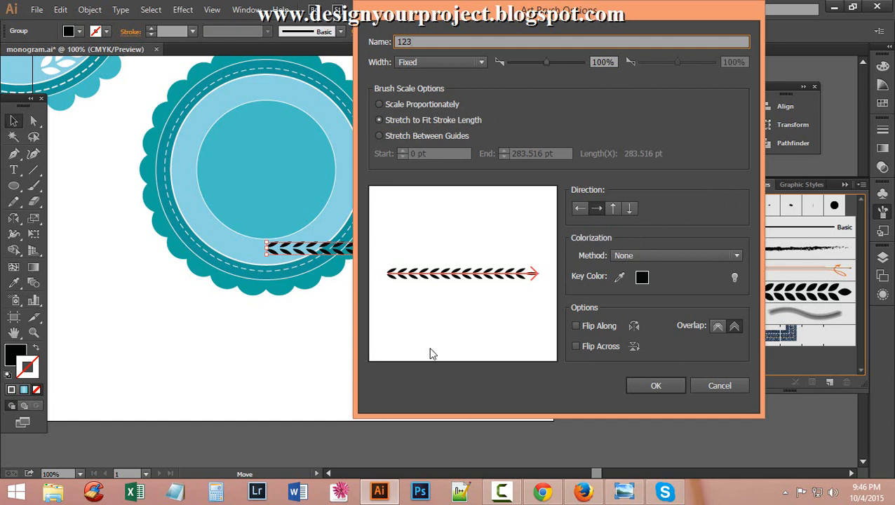
Set the 123 art brush's colorization method to Tints and save the brush options.
left_click(641, 258)
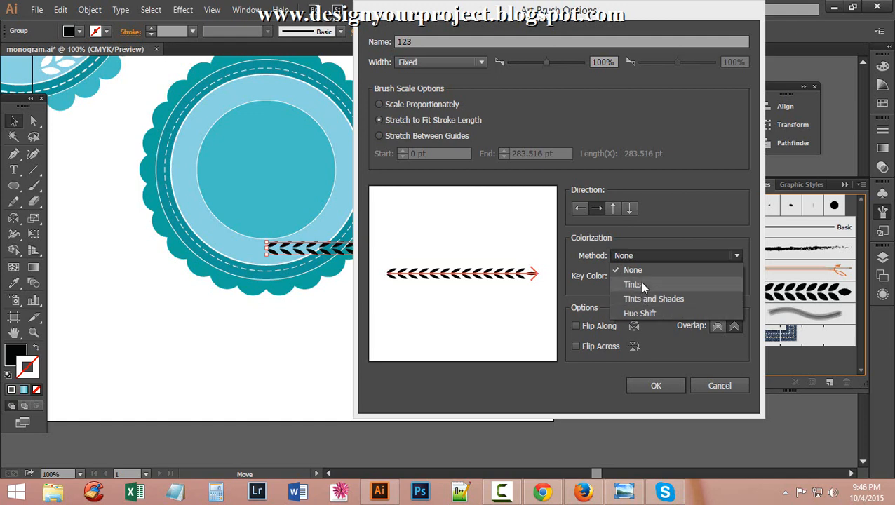
left_click(638, 284)
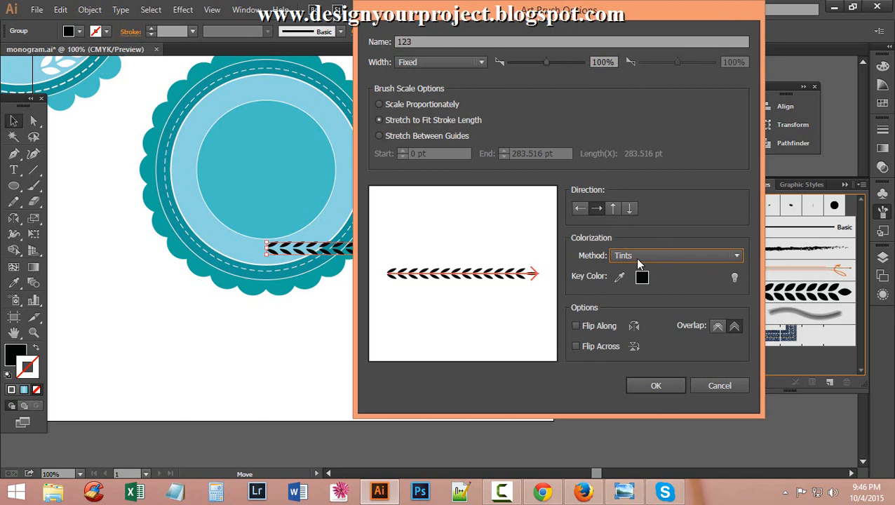
left_click(656, 385)
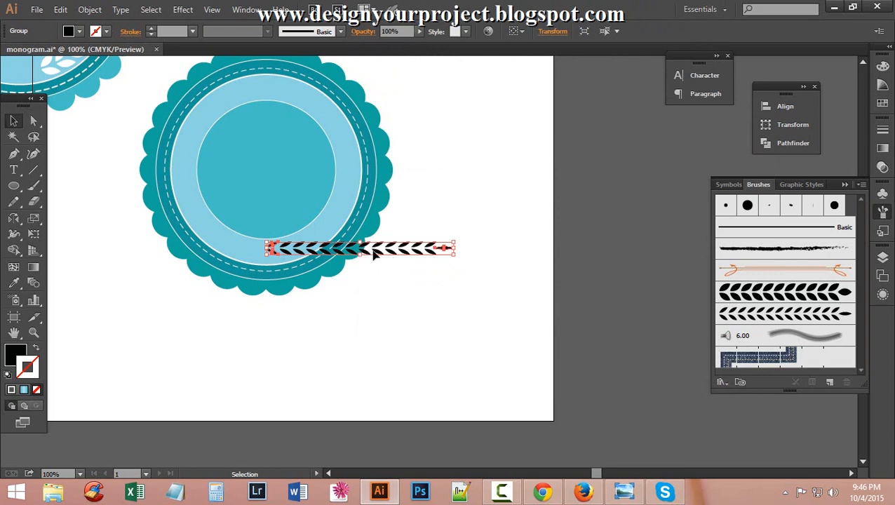
Move the leaf brush sample right of the artboard and scale the light-blue circle to 271 pt.
mouse_move(374, 254)
left_mouse_down()
mouse_move(424, 308)
mouse_move(570, 237)
mouse_move(629, 186)
left_mouse_up()
scroll(414, 277, "up", 2)
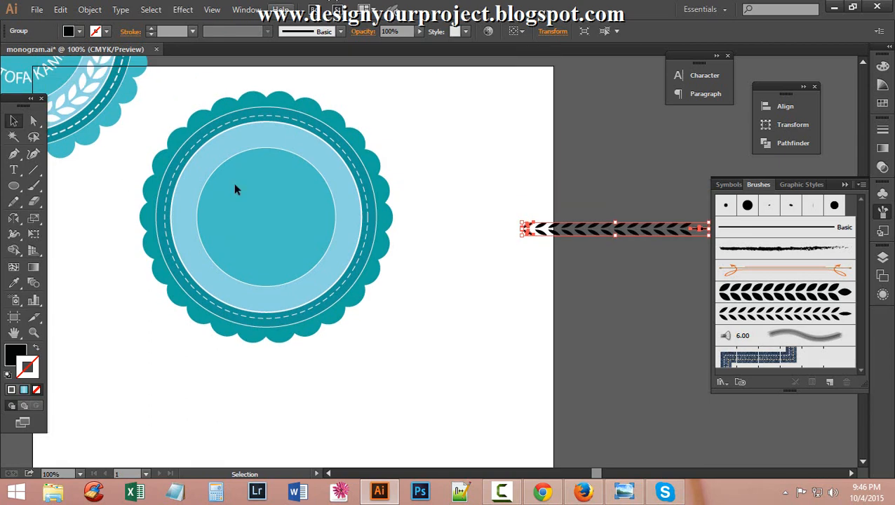
left_click(274, 119, "ctrl")
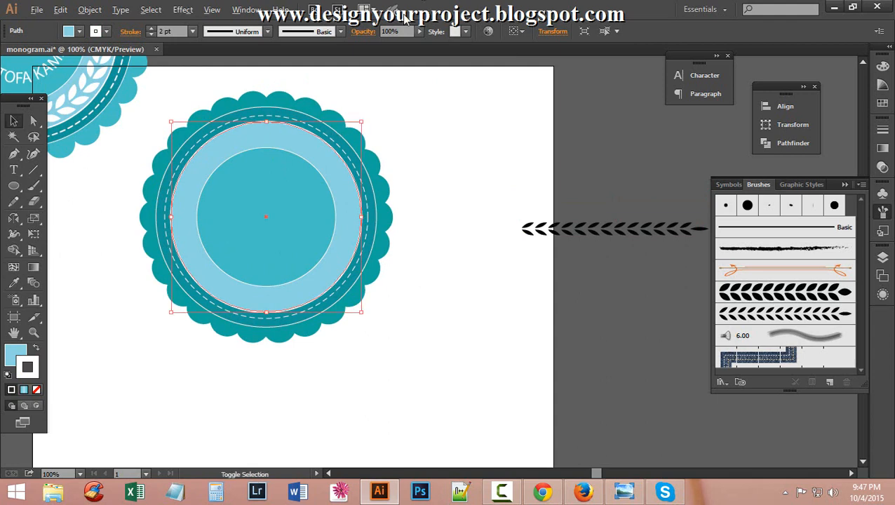
left_click_drag(361, 122, 354, 131)
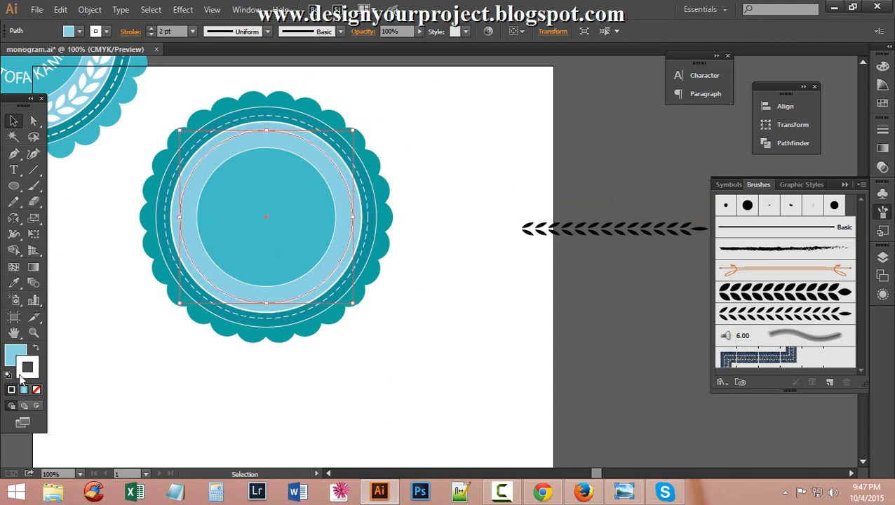
Set the circle's fill to None.
left_click(18, 353)
double_click(17, 353)
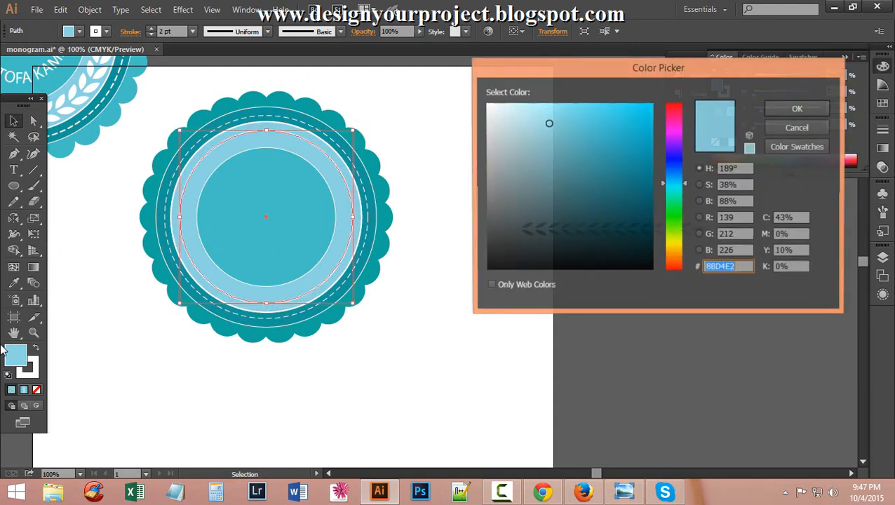
left_click(799, 130)
left_click(80, 30)
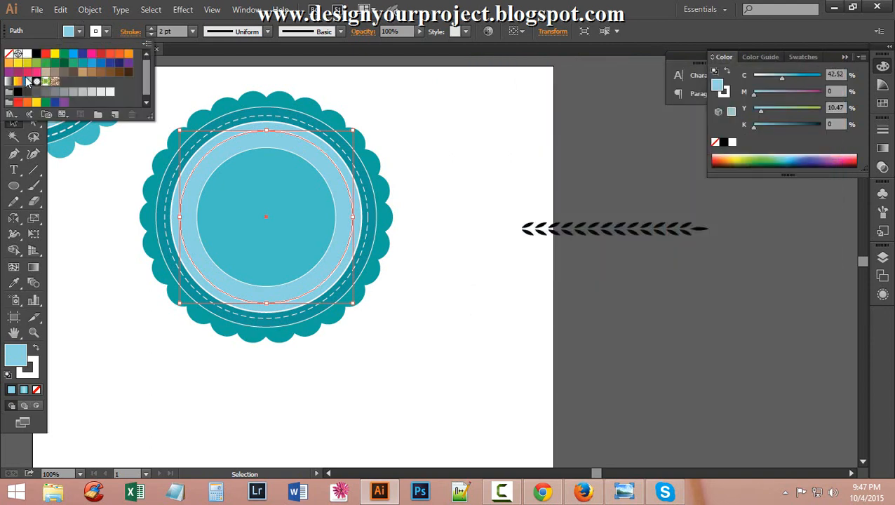
left_click(9, 56)
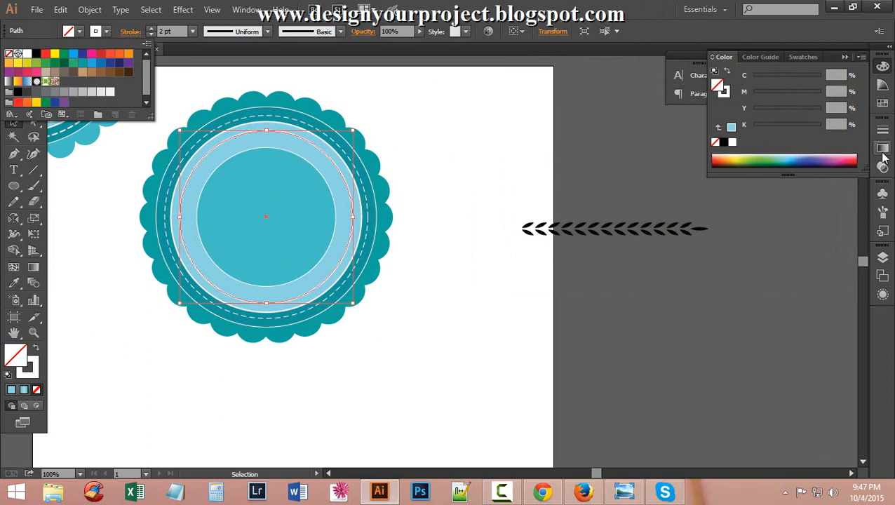
Apply the 123 leaf brush to the unfilled circle from the Brushes panel.
left_click(883, 198)
left_click(883, 198)
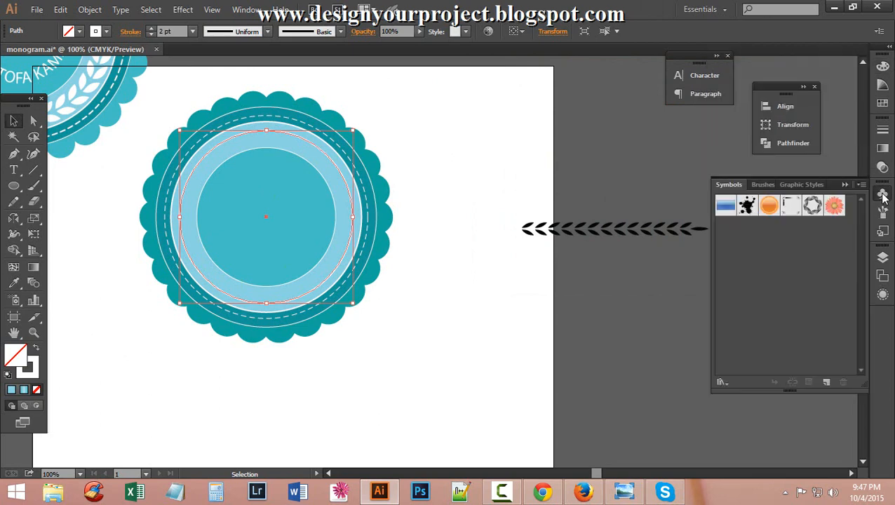
left_click(766, 185)
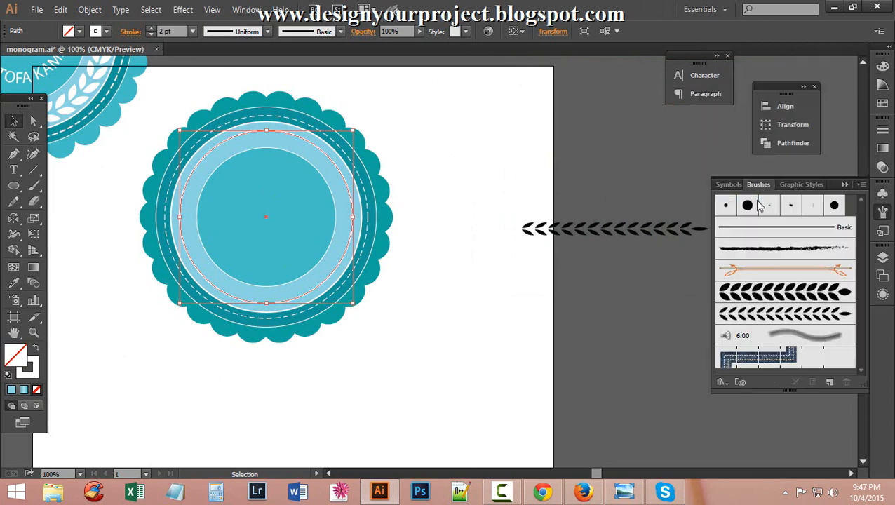
left_click(804, 313)
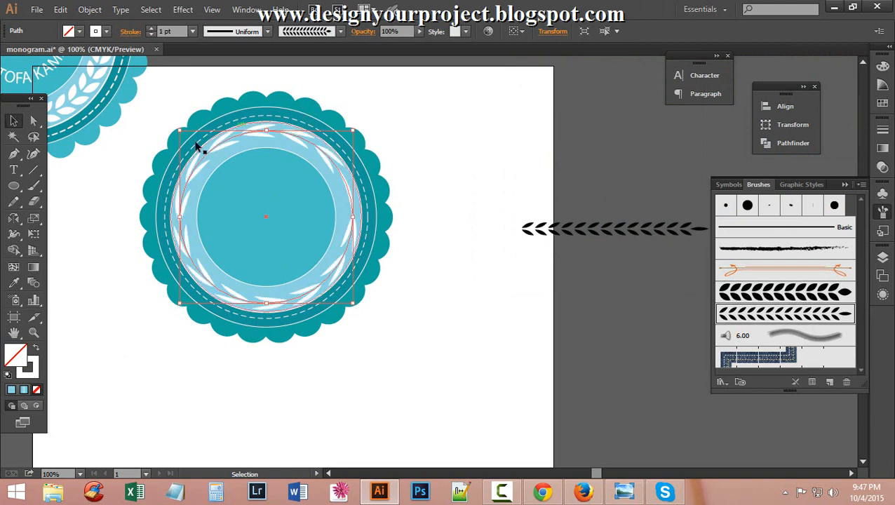
Zoom in to 300% and back to 200% to check the ring of leaves.
left_click(263, 186, "ctrl")
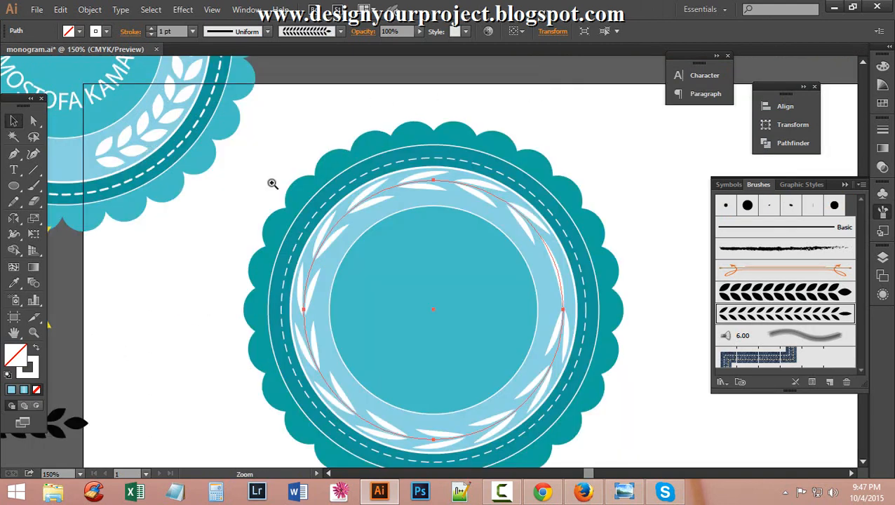
left_click(271, 184, "ctrl")
left_click(572, 328, "ctrl")
scroll(408, 195, "down", 3)
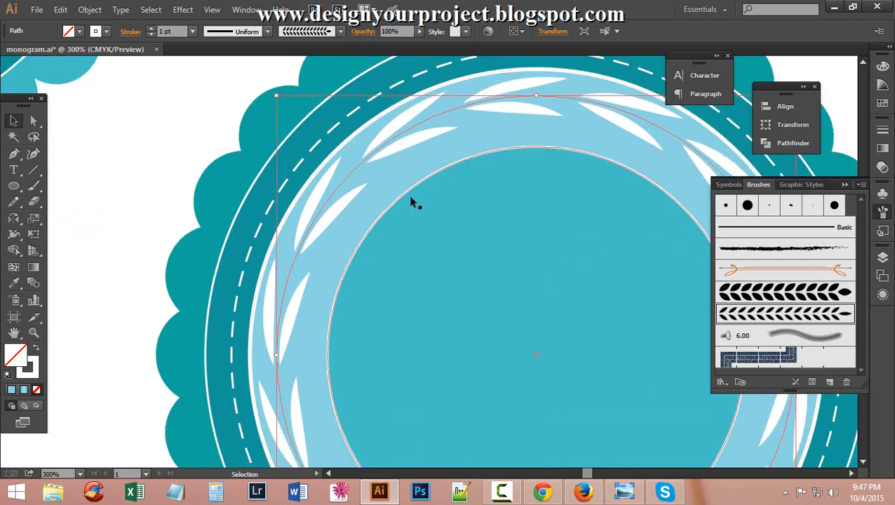
left_click(539, 231, "ctrl+alt")
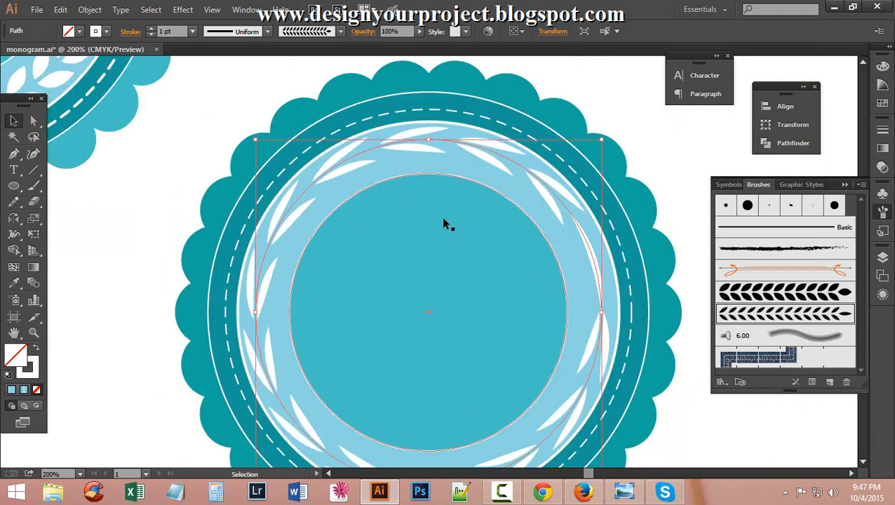
scroll(441, 214, "down", 1)
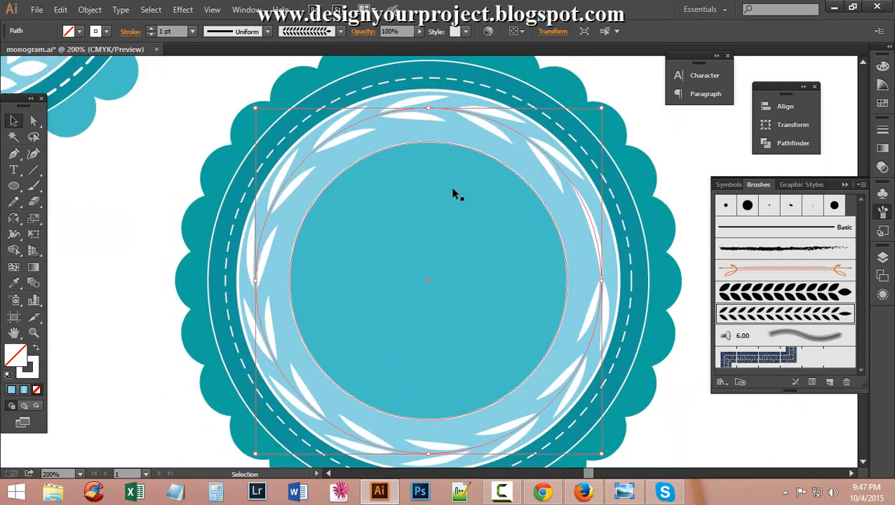
left_click(34, 202)
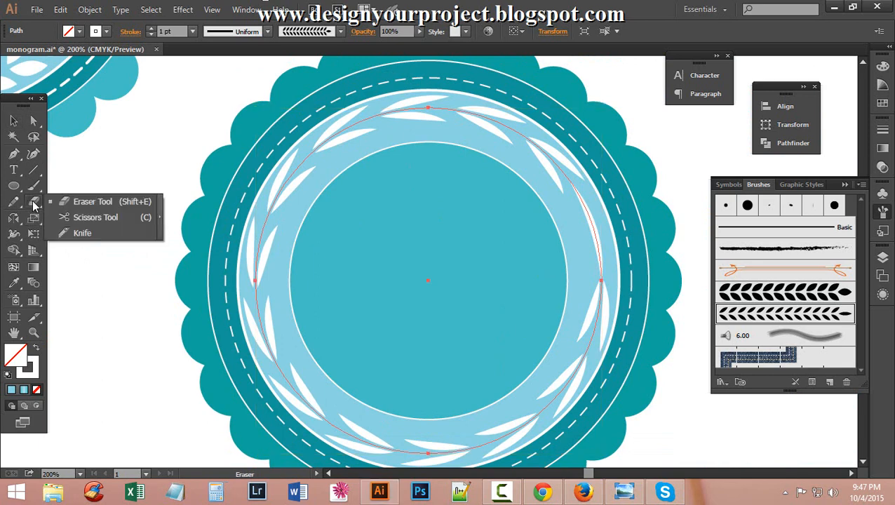
Cut the leaf wreath at its top and bottom points with the Scissors tool.
left_click(117, 221)
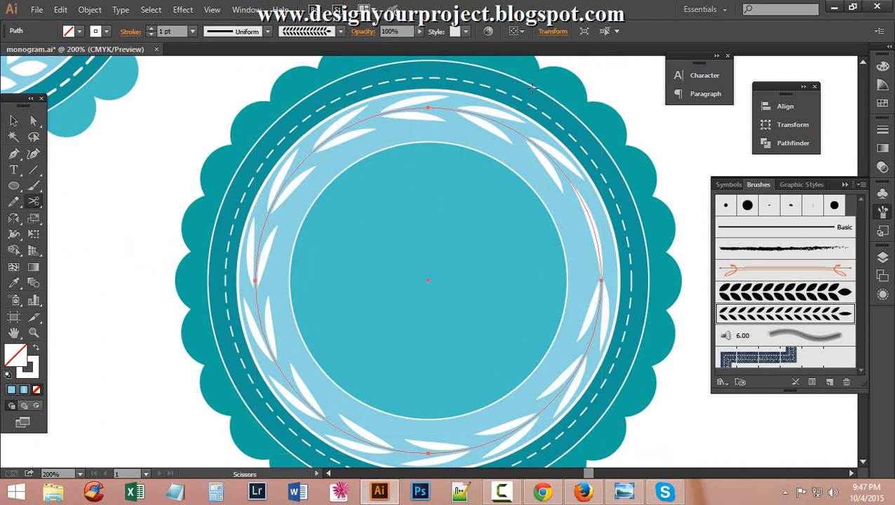
left_click(427, 103)
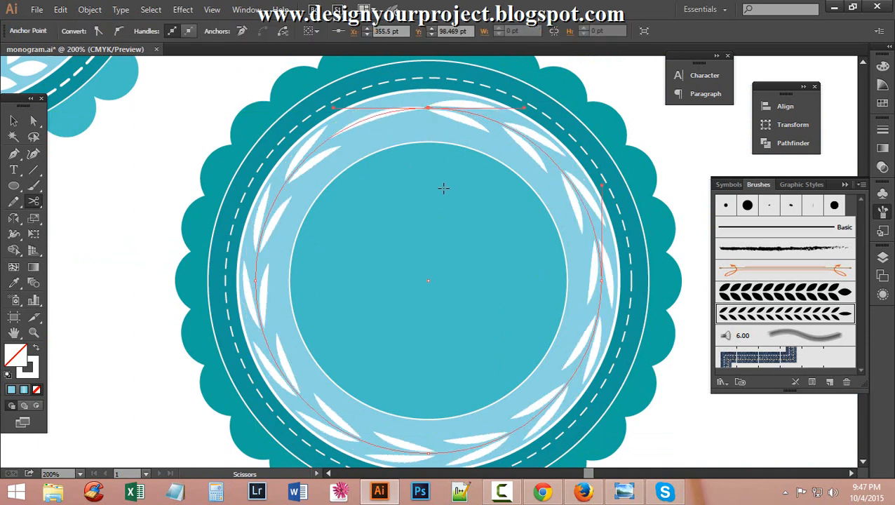
scroll(447, 189, "down", 1)
scroll(447, 189, "down", 3)
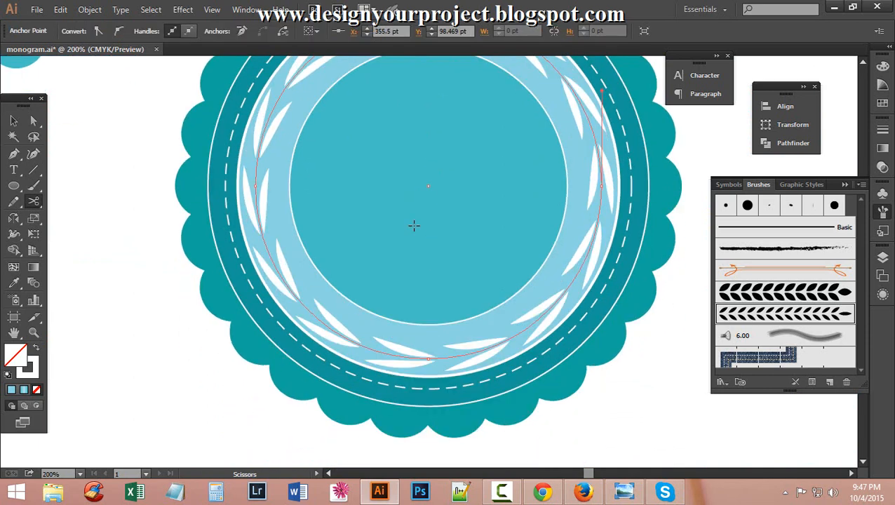
left_click(429, 358)
scroll(377, 184, "up", 3)
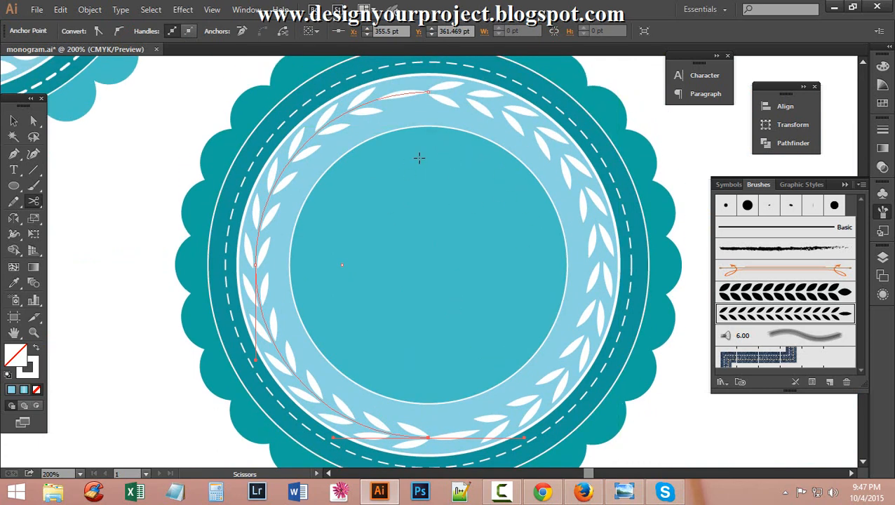
Delete the wreath's right half, leaving the left laurel branch selected.
left_click(14, 120)
left_click(354, 143)
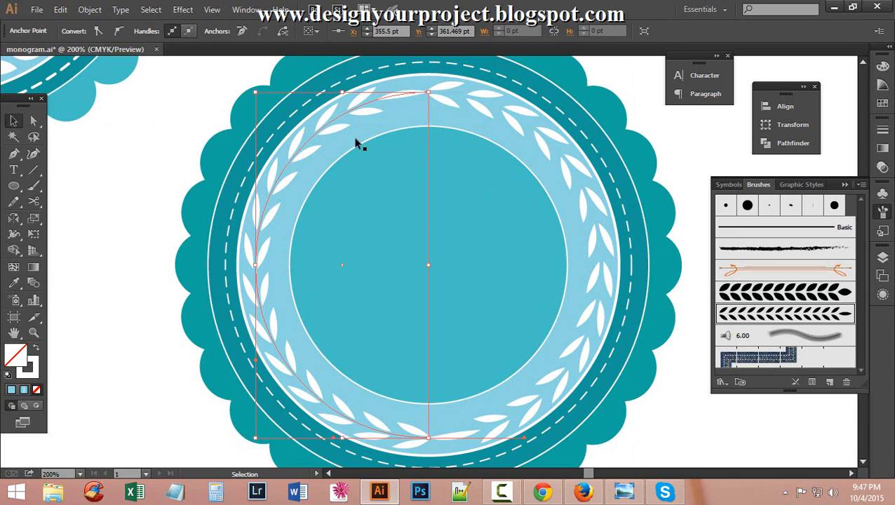
left_click(475, 111)
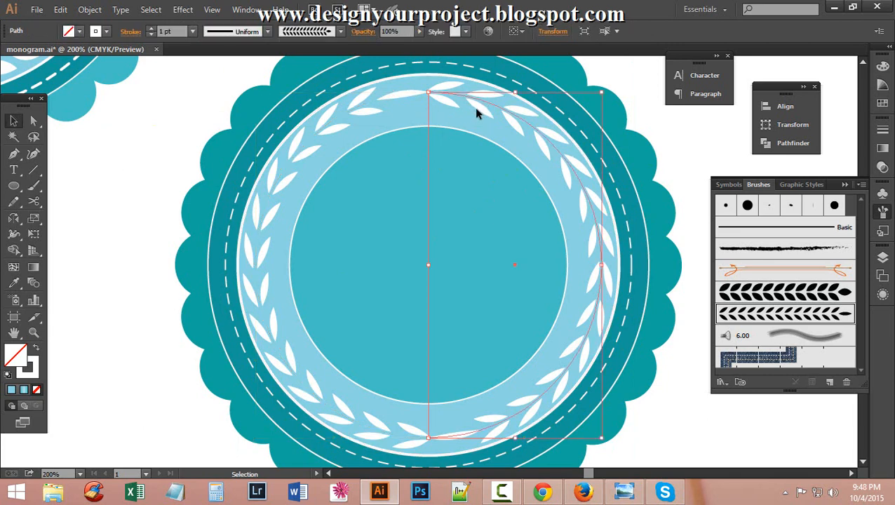
key("Delete")
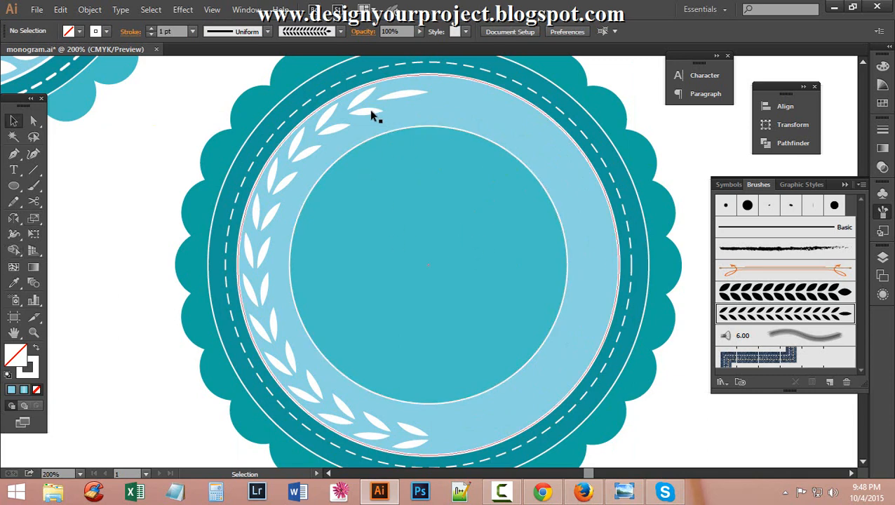
left_click(324, 132)
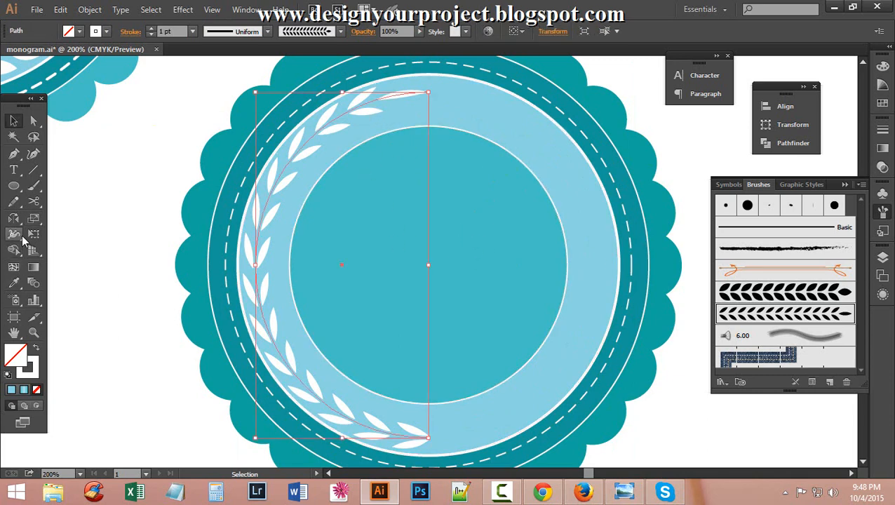
Add anchor points near the top and the lower end of the branch path.
left_click(18, 162)
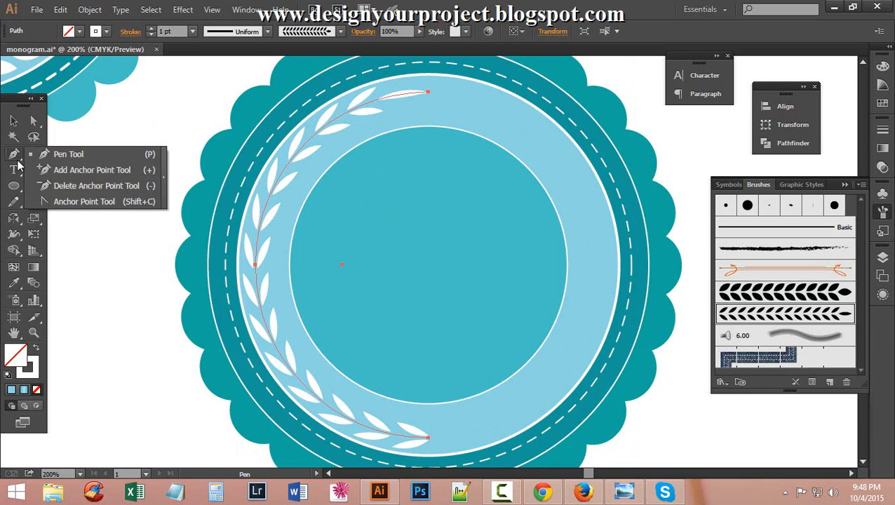
left_click(101, 174)
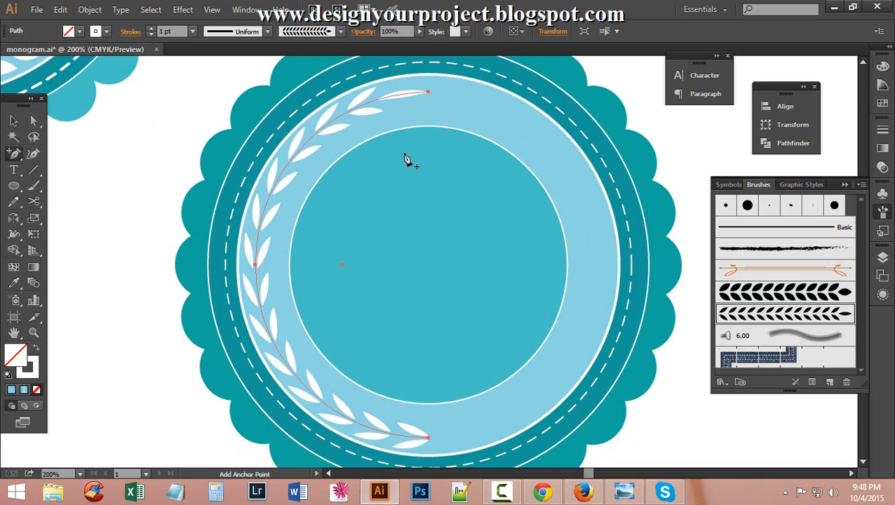
left_click(346, 113)
scroll(351, 379, "down", 2)
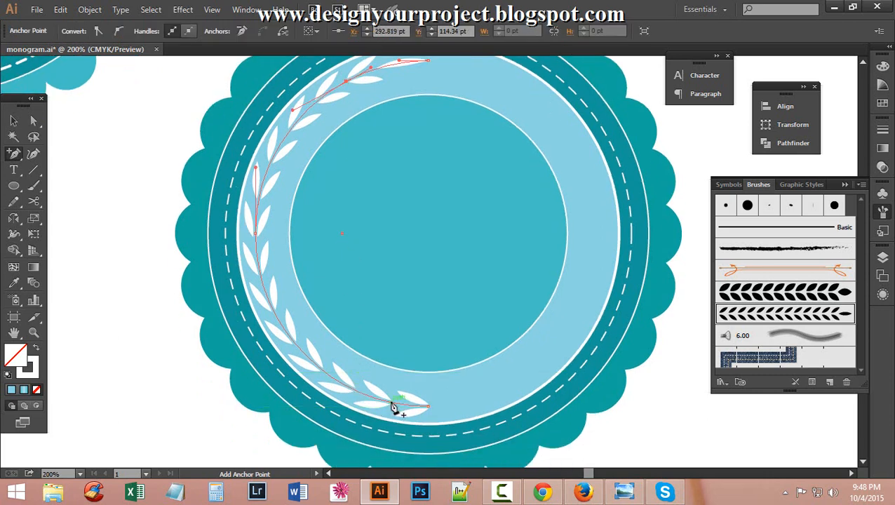
left_click(392, 404)
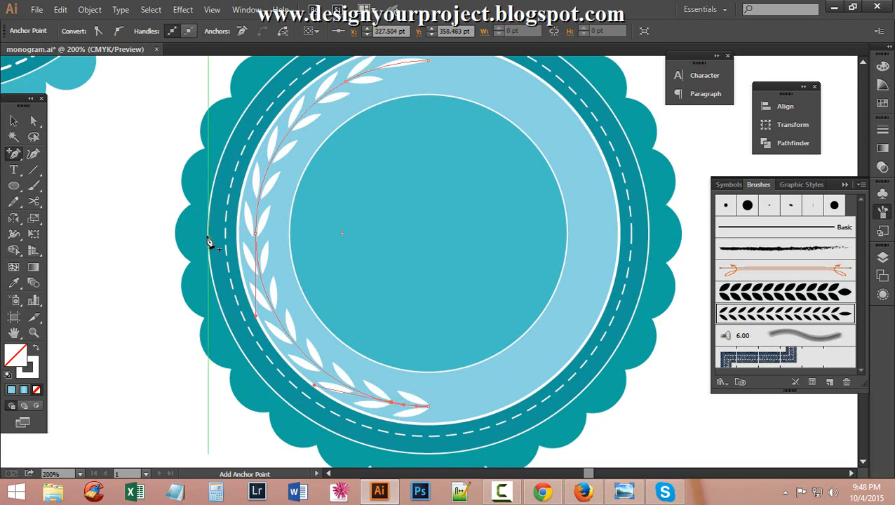
Delete the end anchors so the branch is shorter at both ends.
left_click_drag(12, 155, 100, 189)
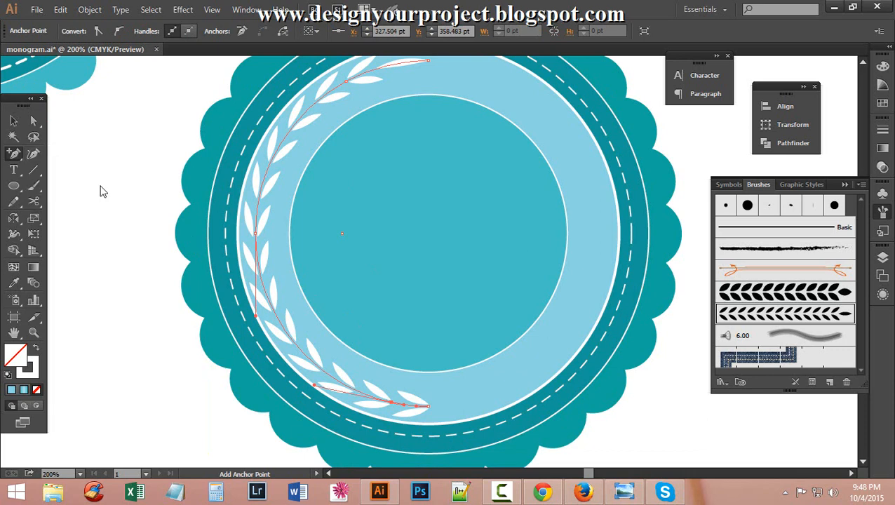
left_click(346, 84)
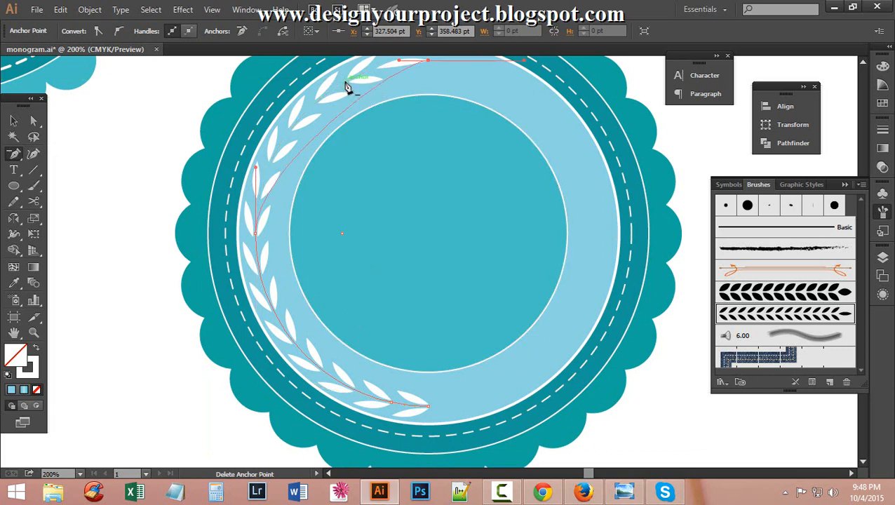
left_click(382, 83)
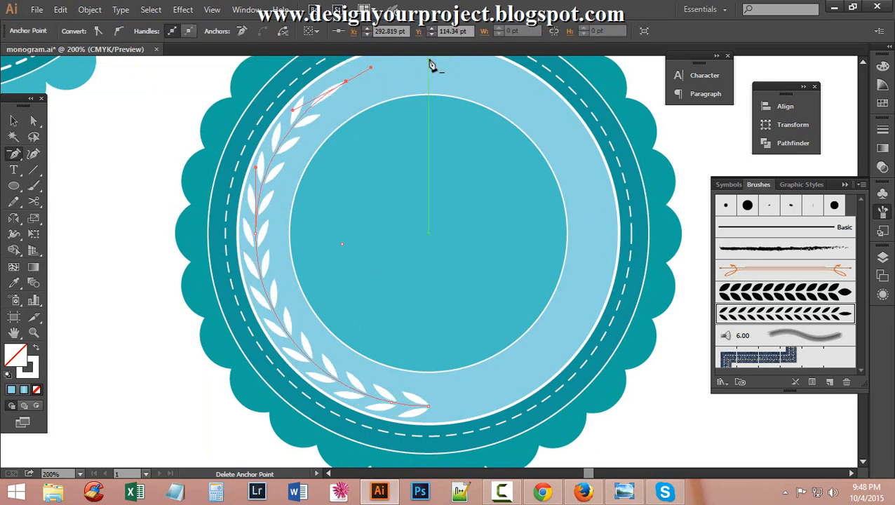
left_click(427, 412)
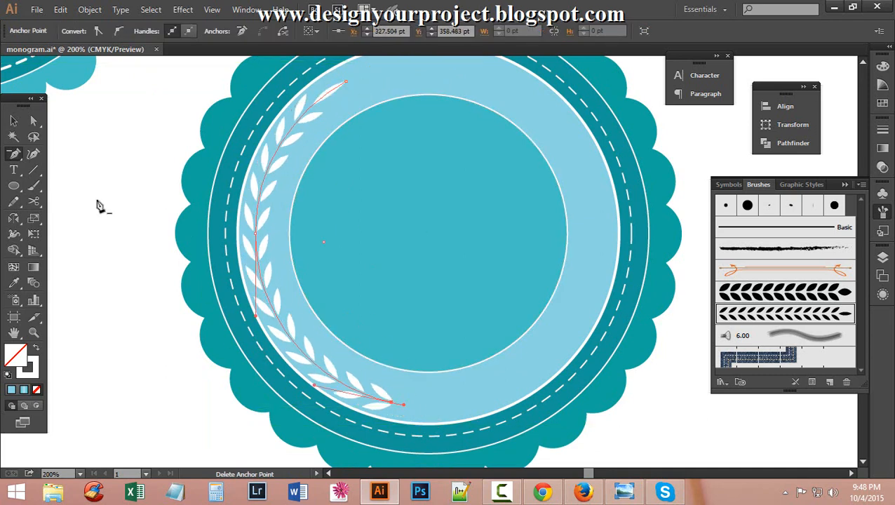
key("v")
left_click(115, 150)
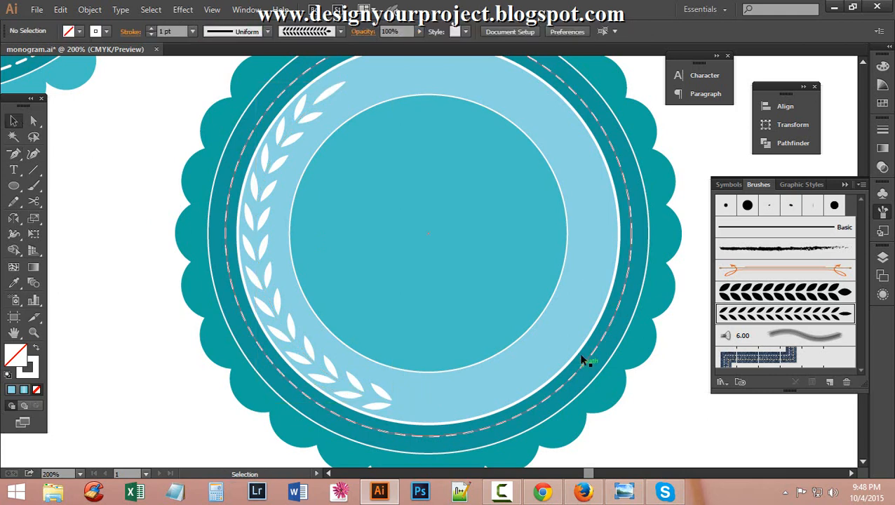
left_click(326, 368)
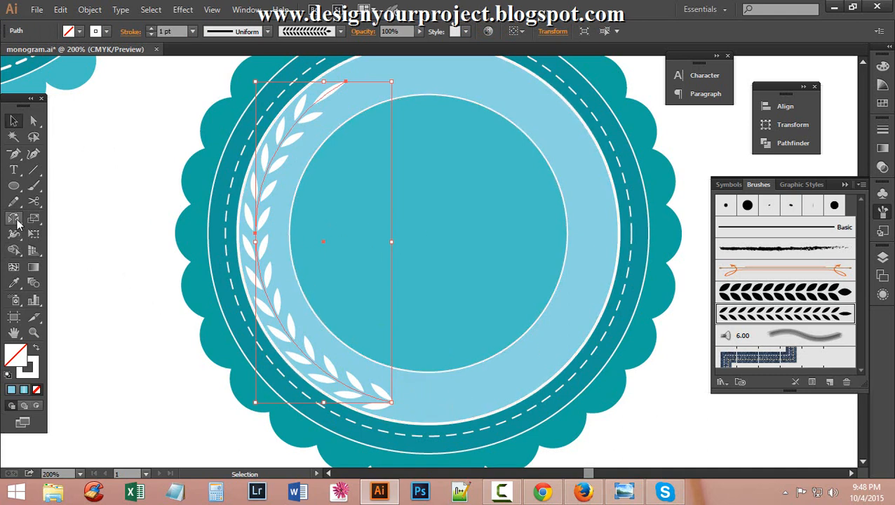
Reflect a copy of the branch across a vertical axis through the ring's bottom centre.
left_click_drag(13, 218, 62, 241)
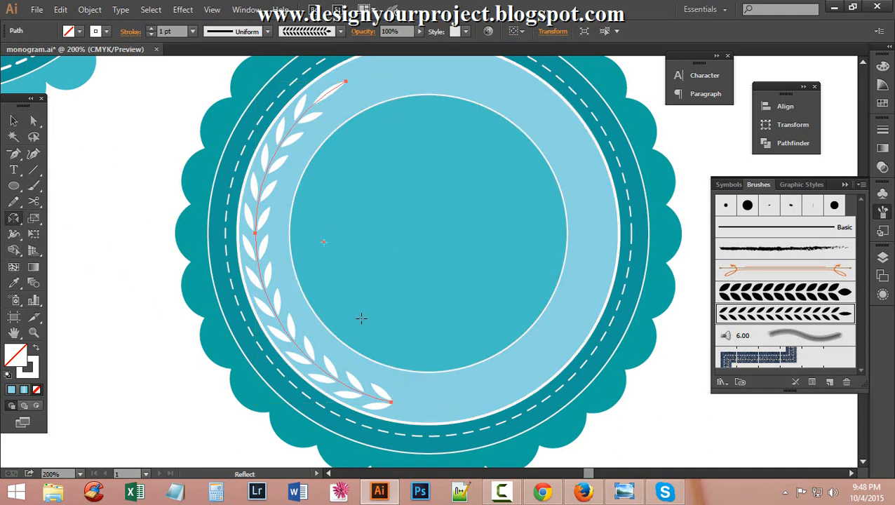
left_click(429, 371, "alt")
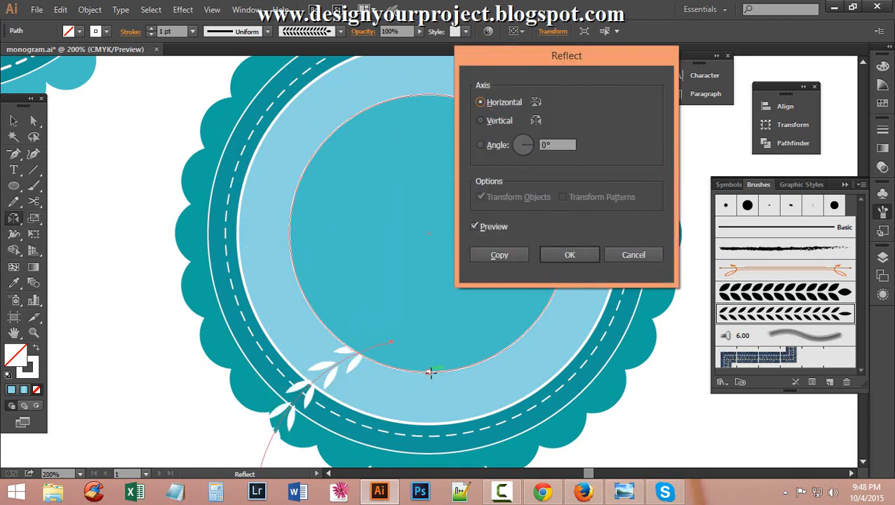
left_click(481, 121)
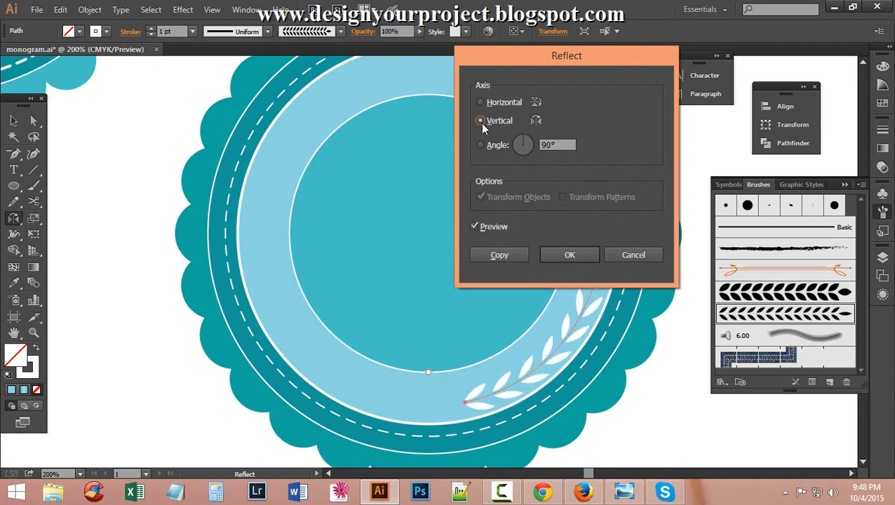
left_click(485, 255)
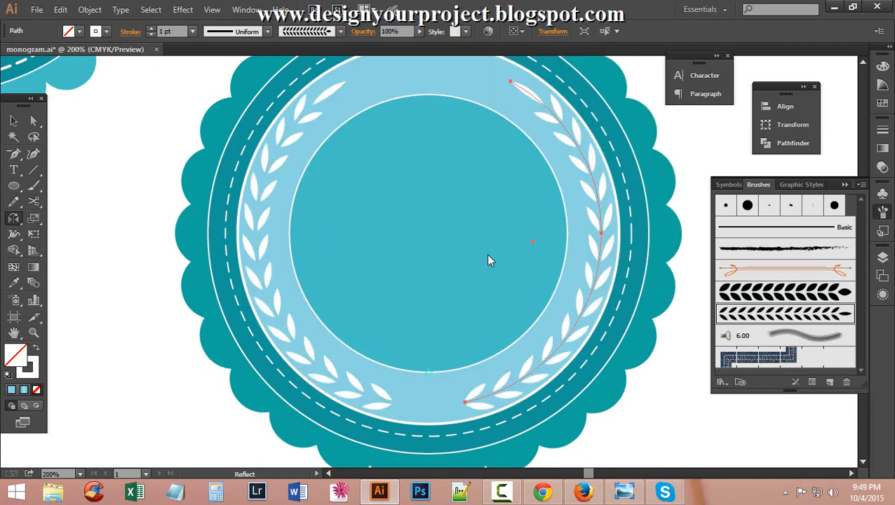
Zoom out and back in to check the symmetric two-sided wreath.
scroll(383, 285, "up", 3)
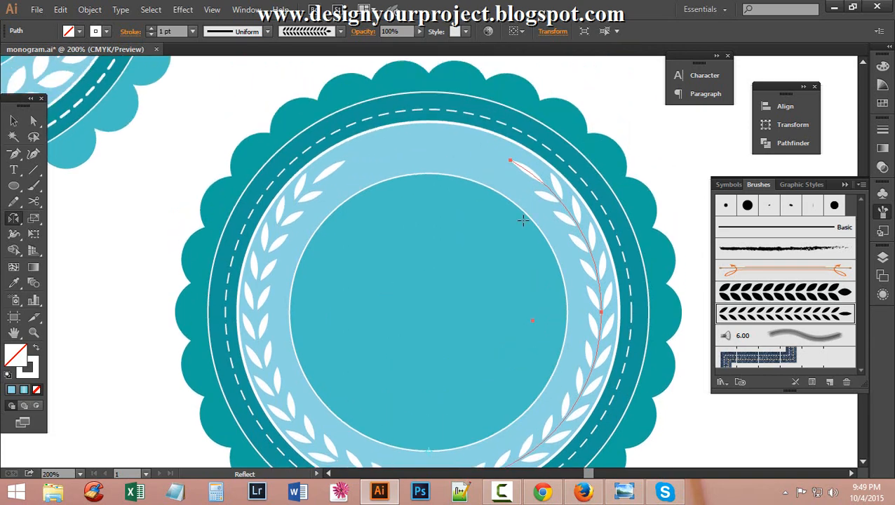
scroll(517, 225, "down", 2)
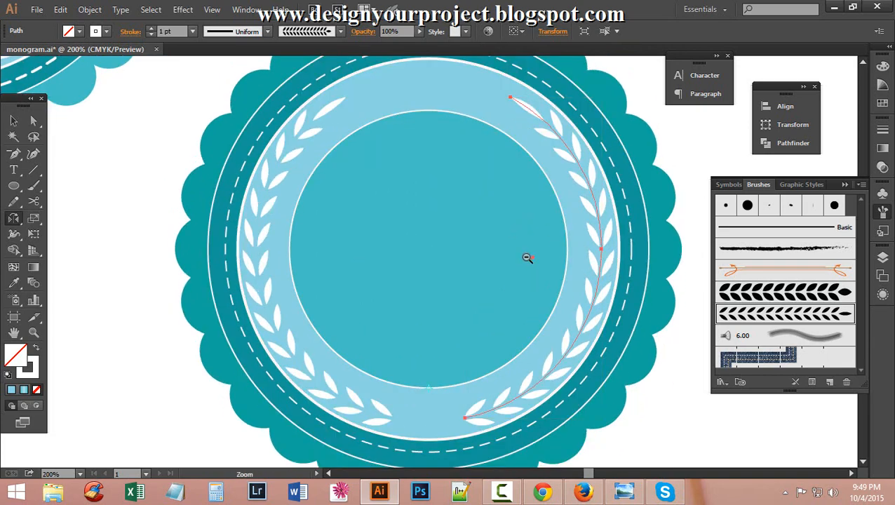
left_click(527, 258, "ctrl+alt")
left_click(493, 255, "ctrl+alt")
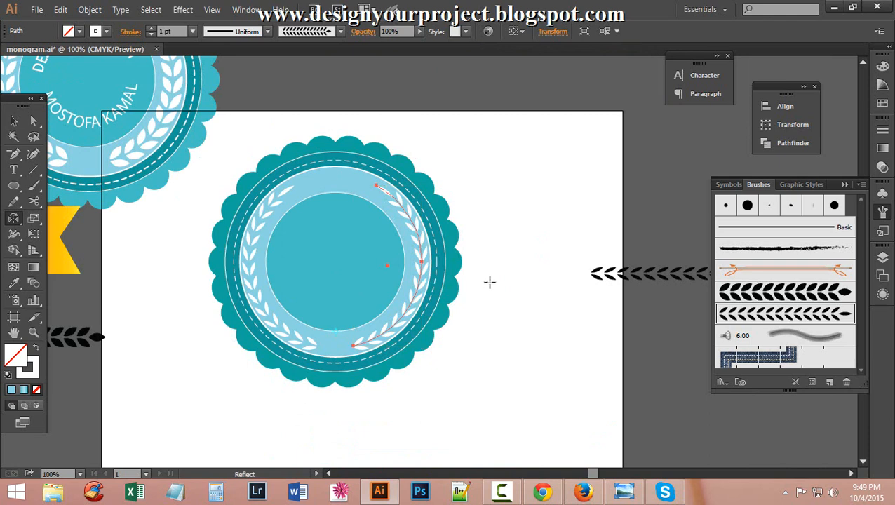
left_click(347, 244, "ctrl")
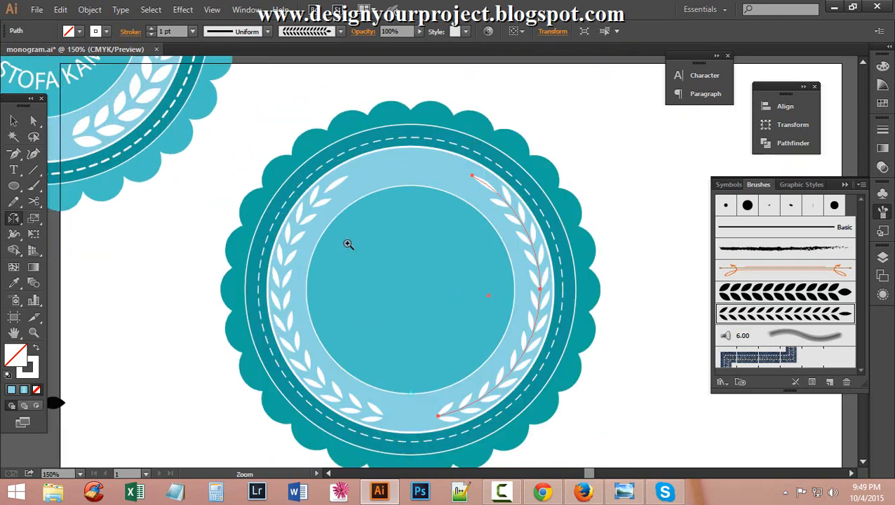
left_click(490, 256, "ctrl")
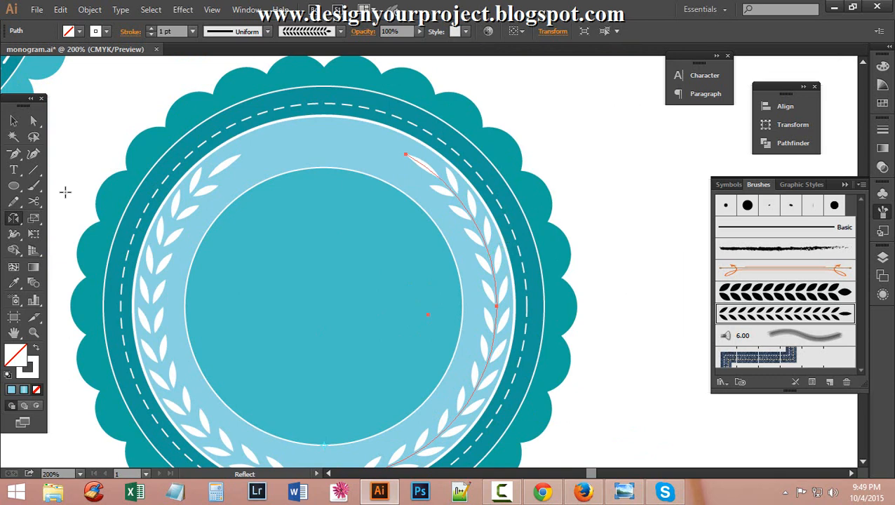
left_click(14, 123)
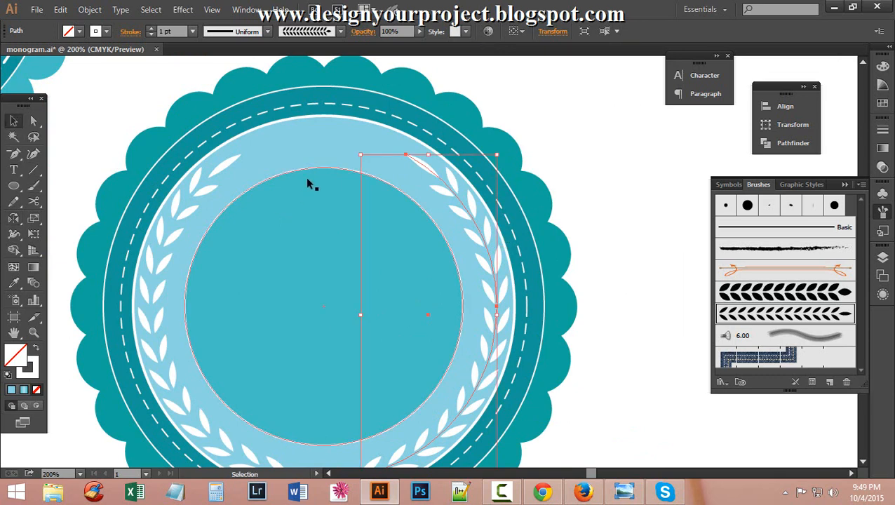
Select both laurel branches and scale them down slightly, keeping a 1 pt stroke.
left_click(155, 261, "shift")
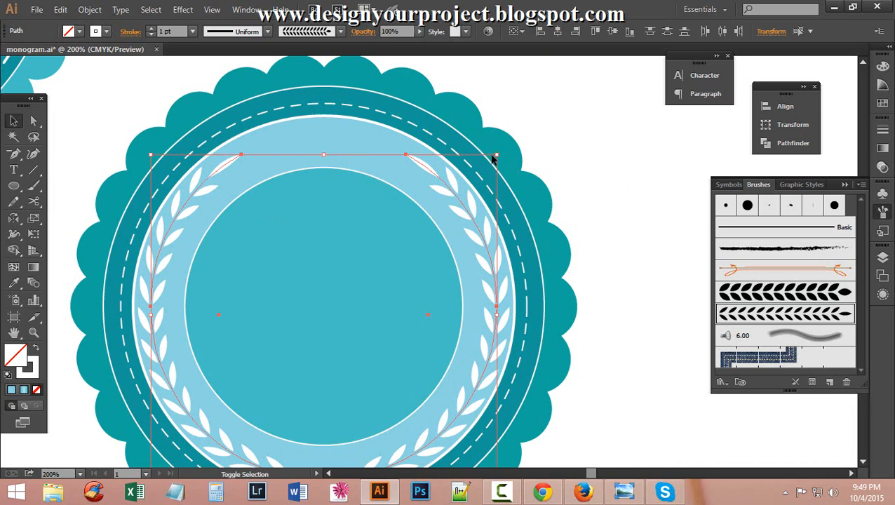
left_click_drag(500, 154, 484, 163)
scroll(522, 187, "down", 3)
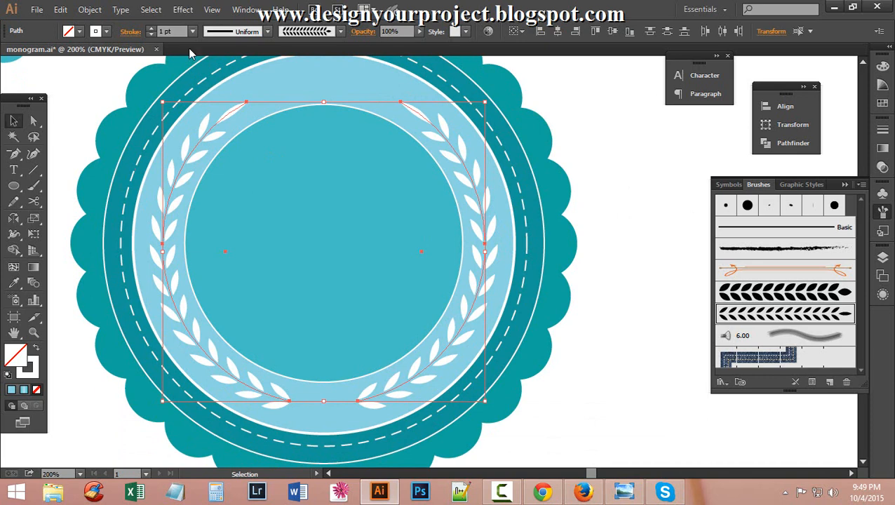
left_click(152, 29)
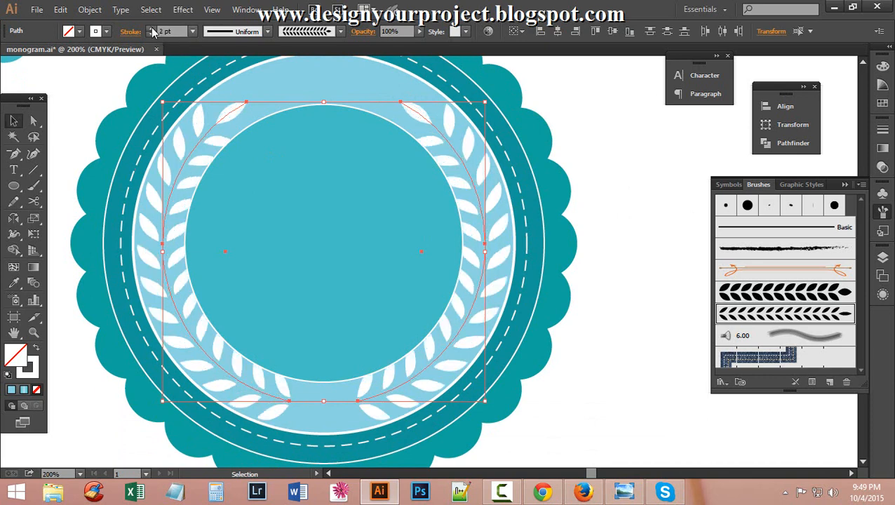
left_click(152, 34)
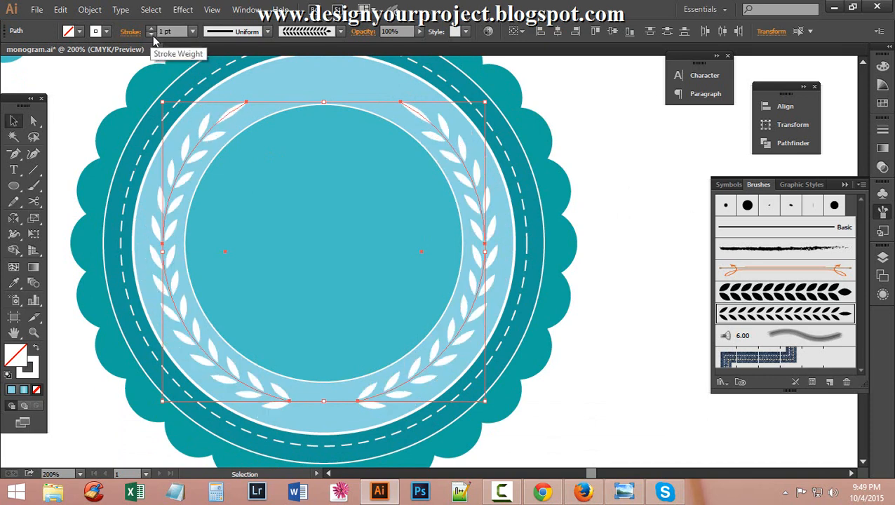
Recolour the laurel leaves green, hex 2DB55E.
double_click(32, 365)
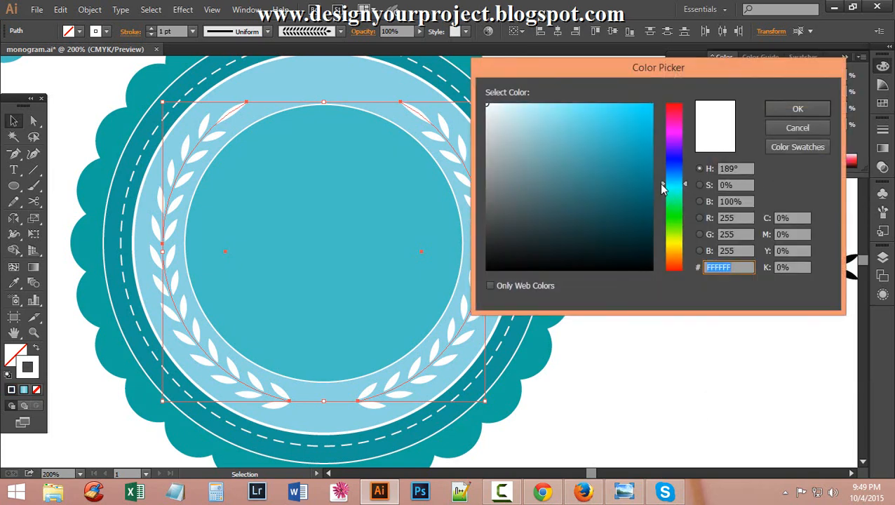
left_click_drag(669, 186, 666, 205)
left_click(611, 151)
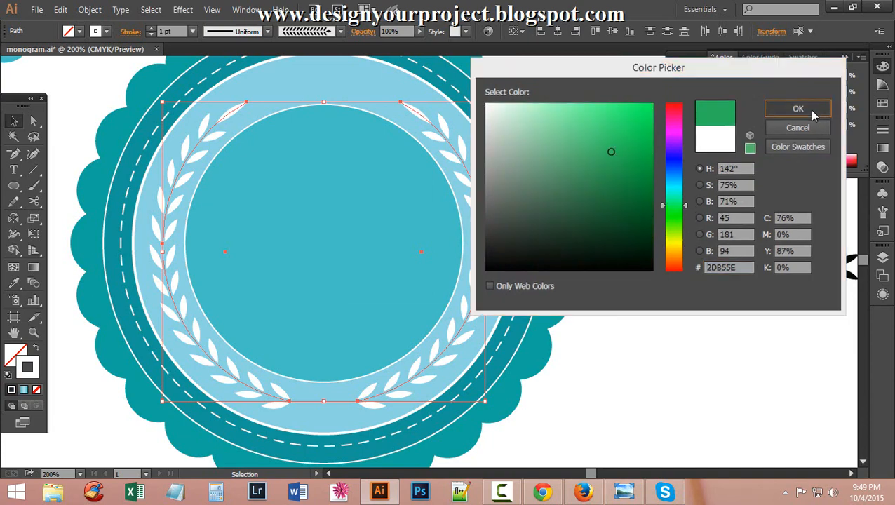
left_click(808, 110)
Deselect the branches and zoom out to view the whole badge.
left_click(648, 226)
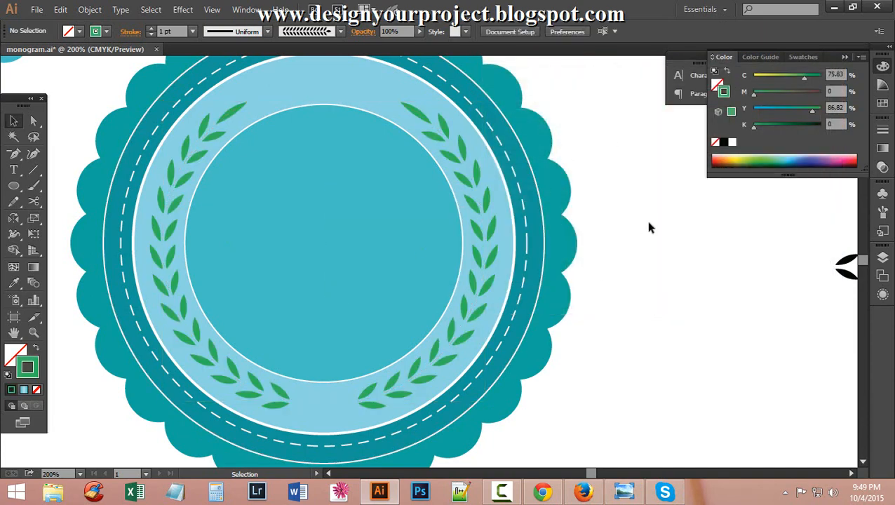
scroll(663, 230, "up", 2)
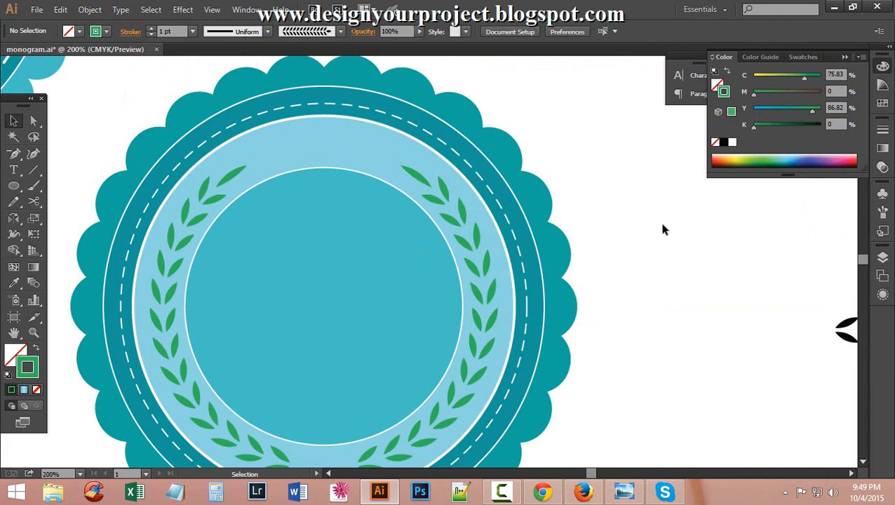
left_click(501, 493)
left_click(501, 493)
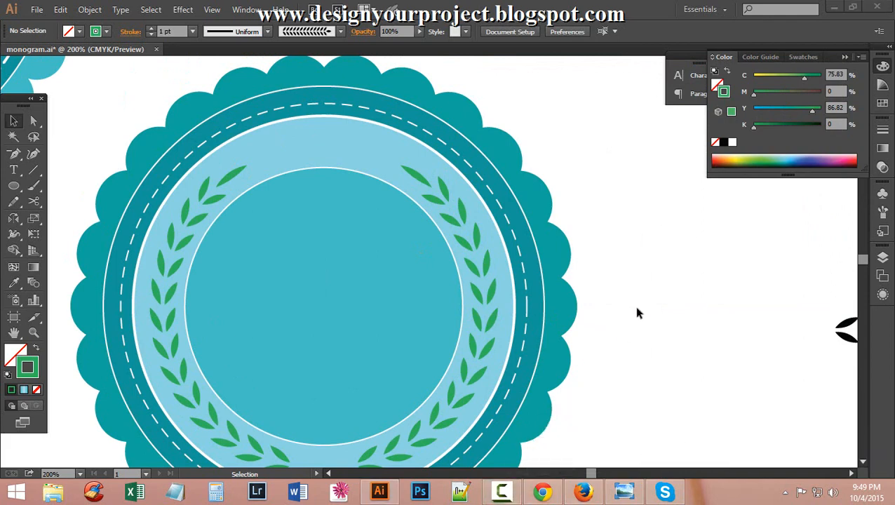
key("ctrl+space")
left_click(342, 288, "ctrl+alt")
left_click(389, 279, "ctrl+alt")
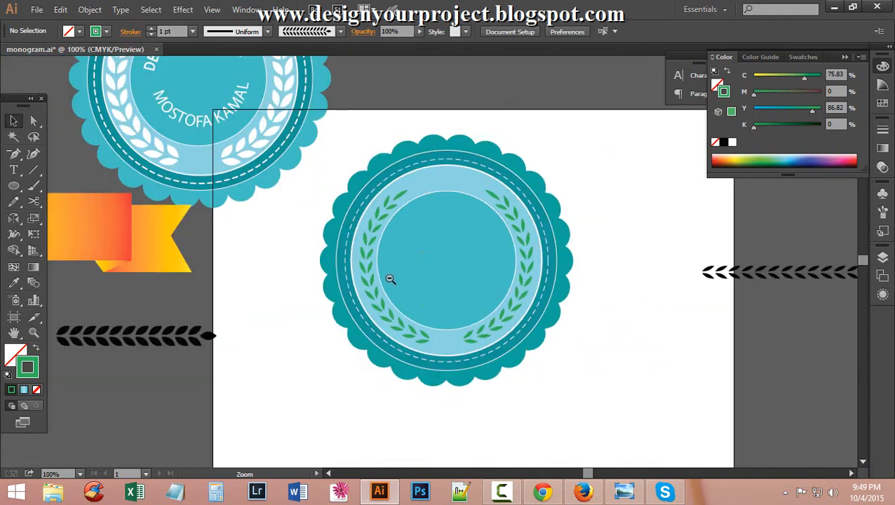
Scale a smaller copy of the inner teal circle inward around its centre.
scroll(259, 204, "up", 2)
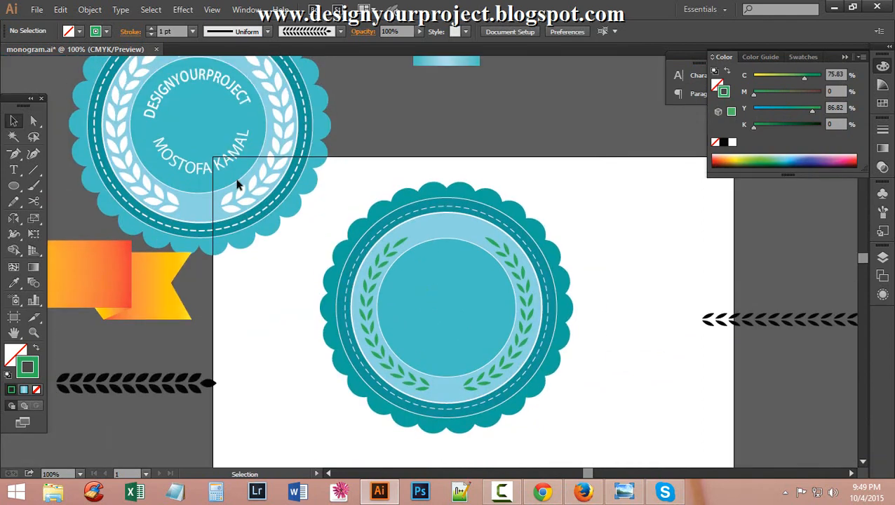
left_click(477, 247)
key("a")
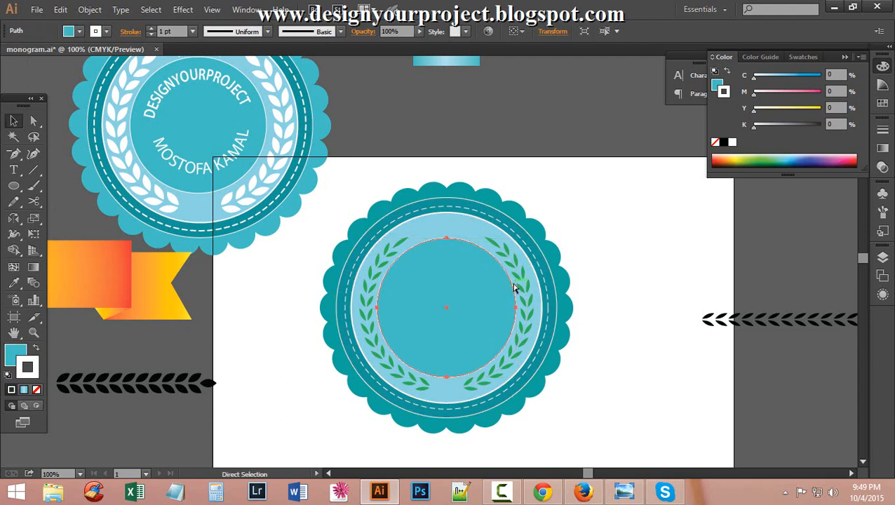
key("v")
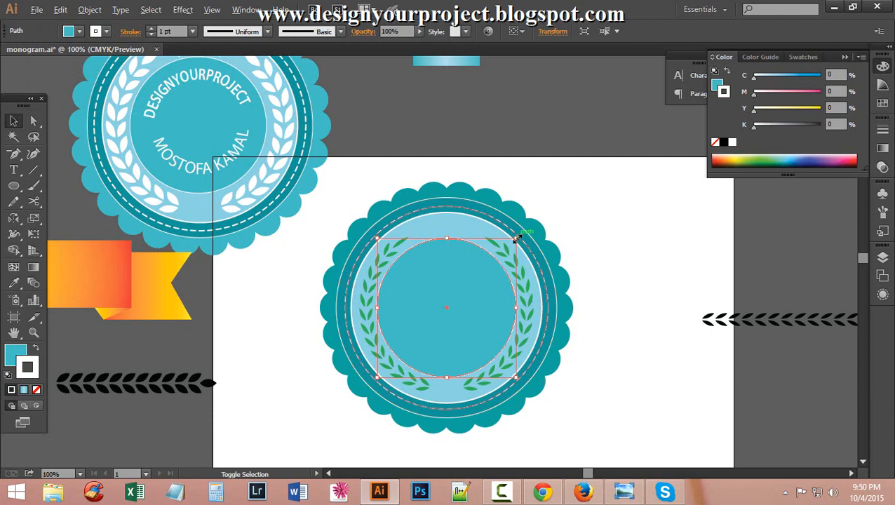
left_click_drag(515, 238, 501, 253)
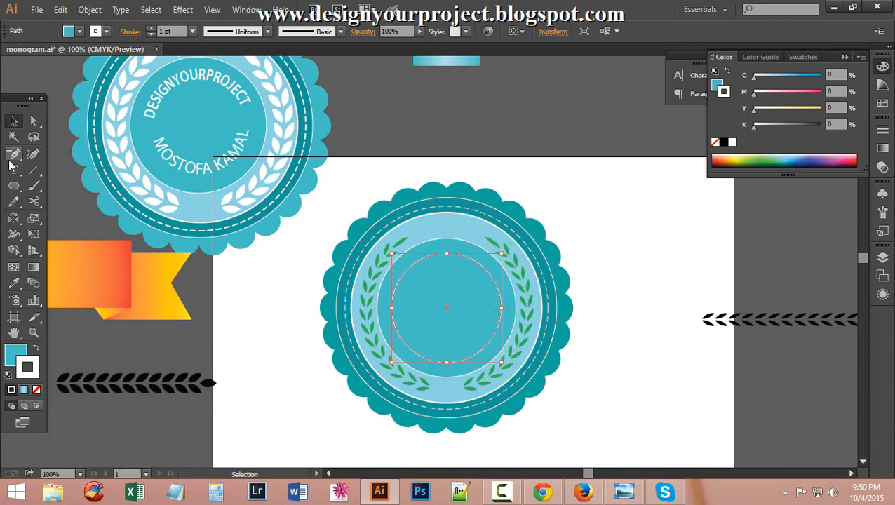
left_click(431, 288, "ctrl")
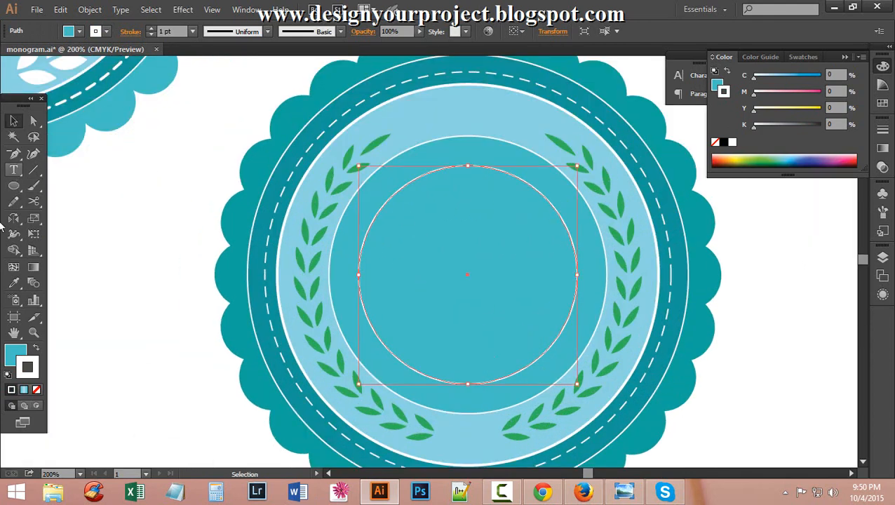
Set the small circle's fill to None.
left_click(13, 351)
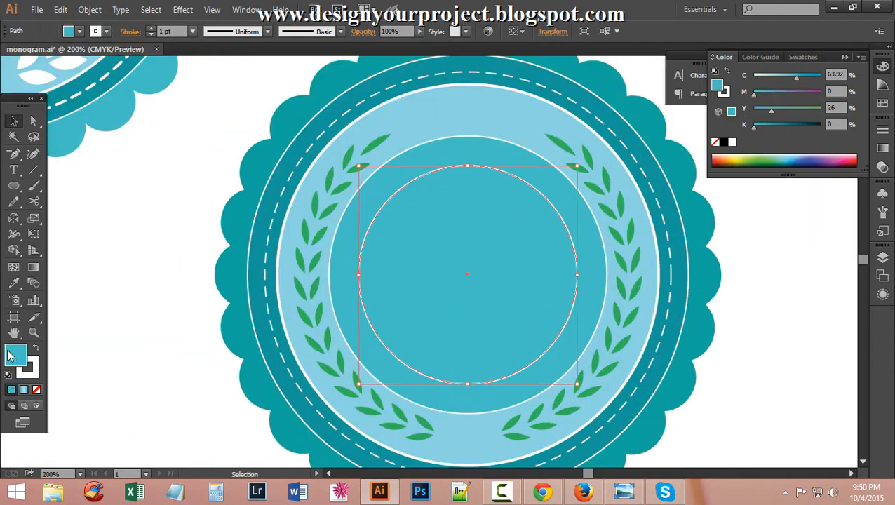
left_click(79, 31)
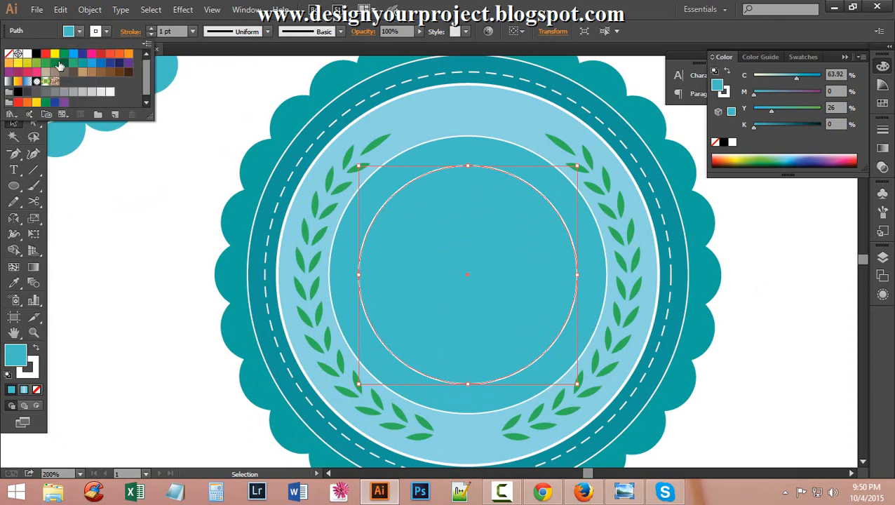
left_click(8, 54)
left_click(473, 14)
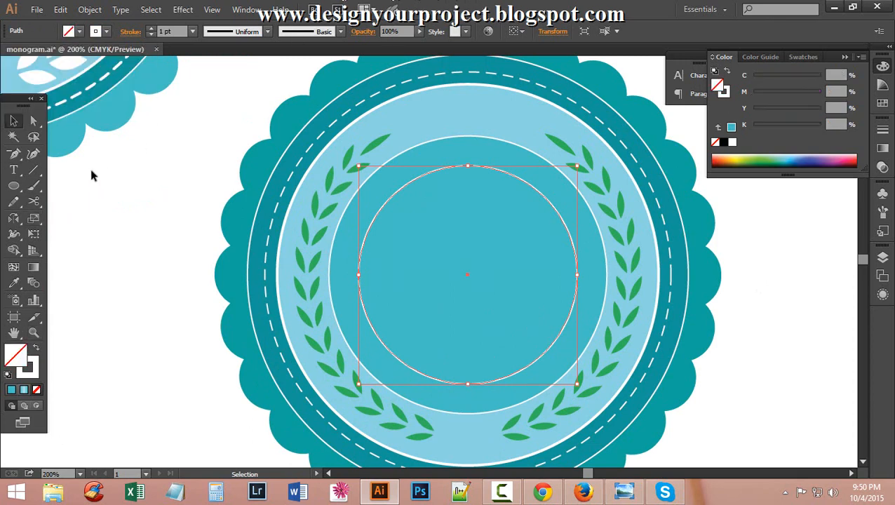
Type DESIGN YOUR PROJECT along the small circle with the Type on a Path tool.
left_click_drag(17, 176, 104, 204)
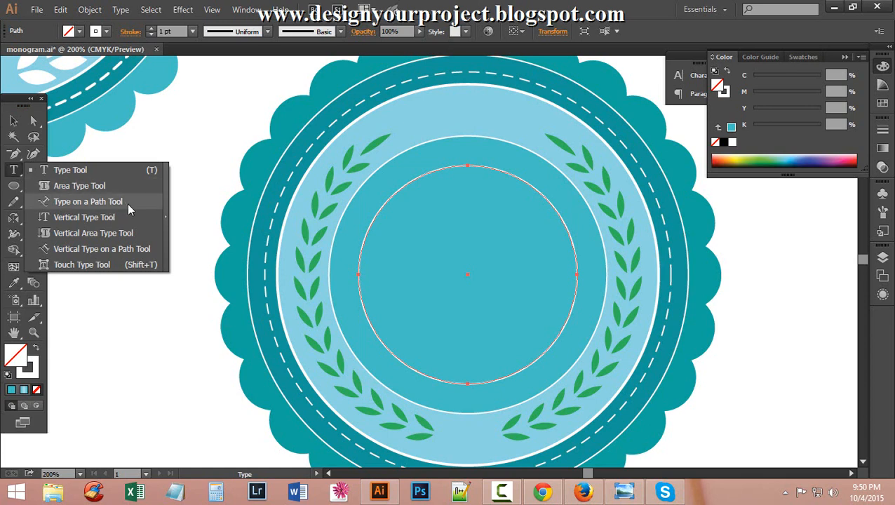
left_click_drag(127, 203, 127, 204)
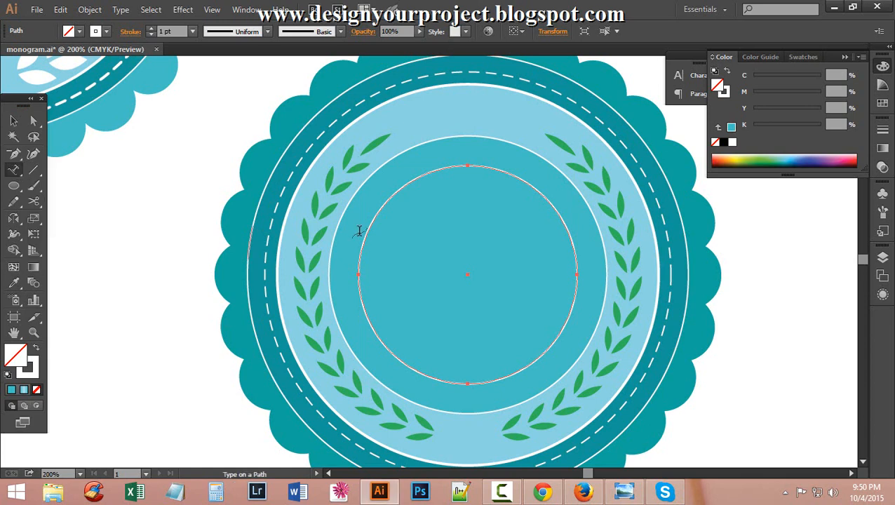
left_click(359, 273)
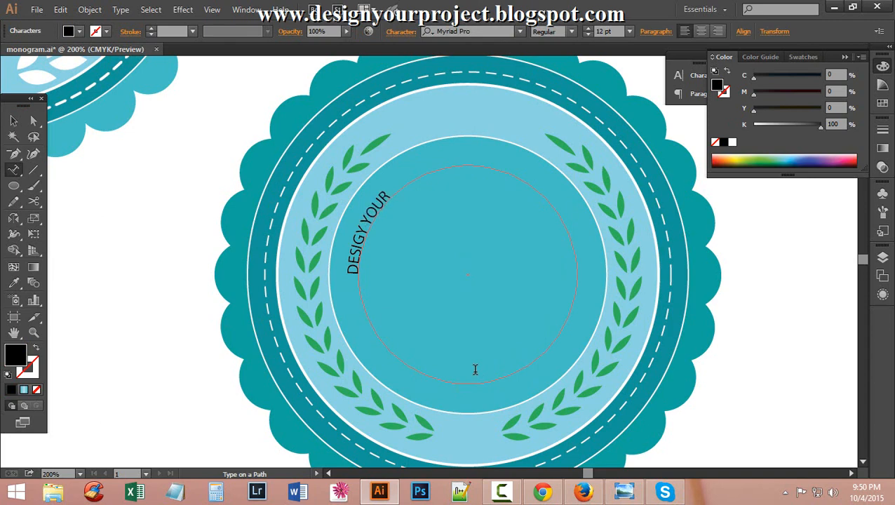
key("BackSpace")
key("BackSpace")
key("BackSpace")
key("BackSpace")
key("BackSpace")
type("N YOUR")
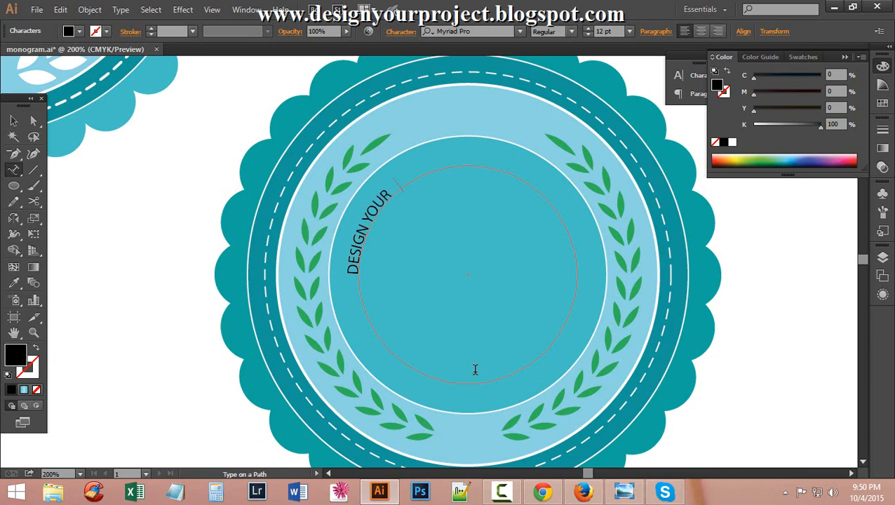
type(" PROJECT")
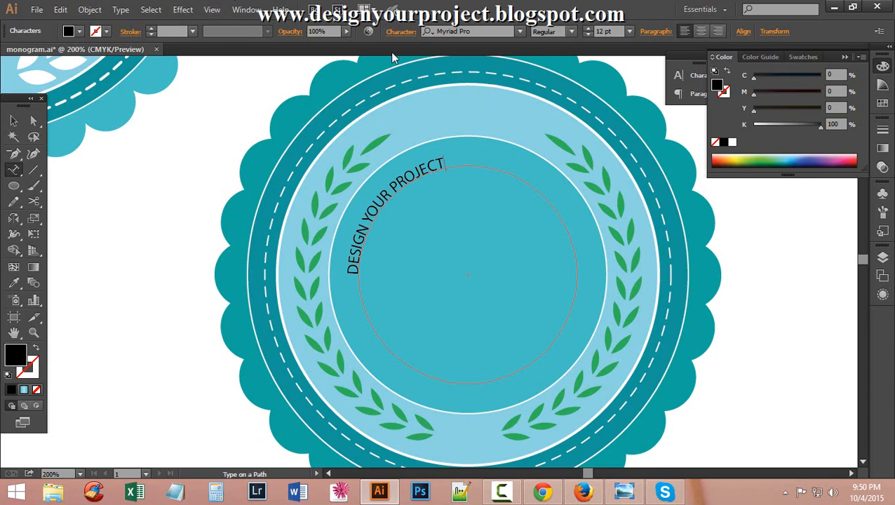
Slide the text brackets so the phrase sits on the circle's top arc, then select it.
left_click(34, 120)
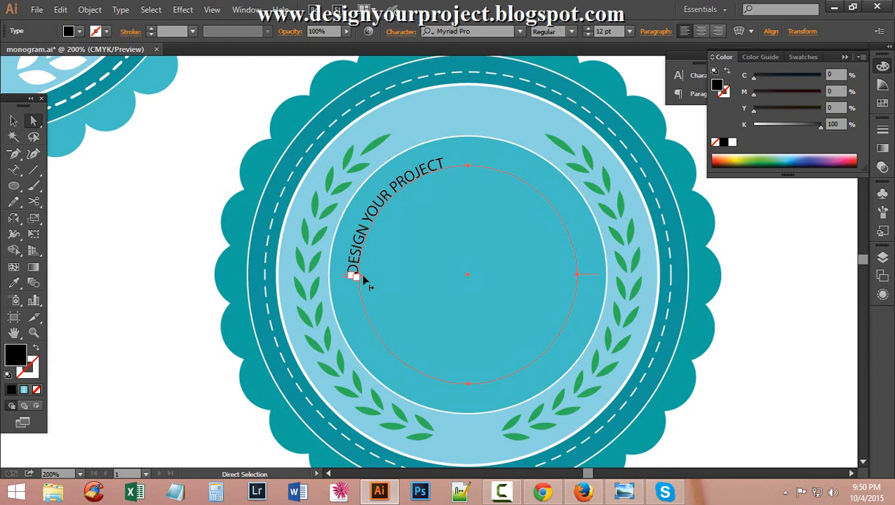
left_click_drag(364, 279, 444, 186)
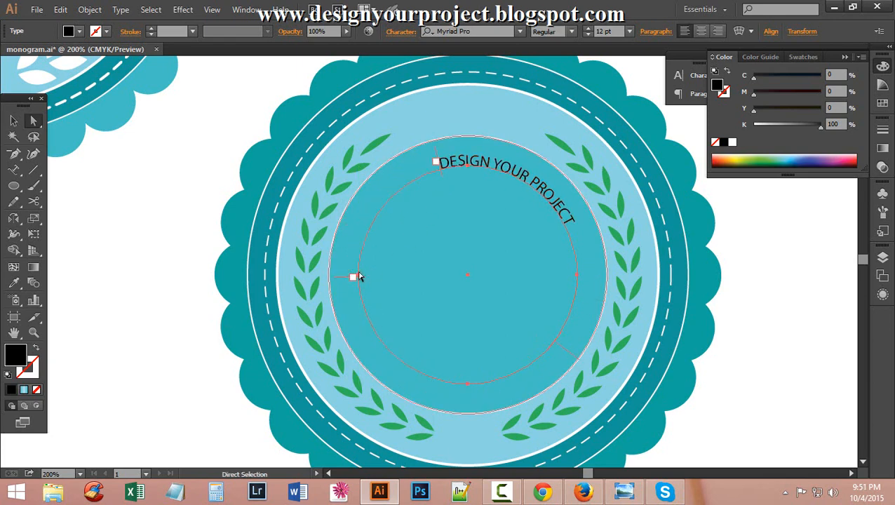
left_click(355, 277)
left_click_drag(356, 280, 586, 225)
left_click_drag(435, 150, 363, 217)
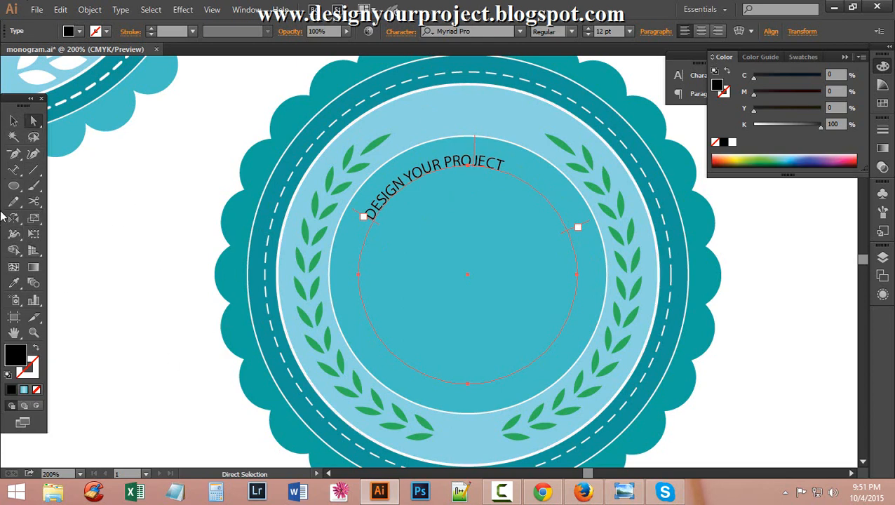
left_click(16, 172)
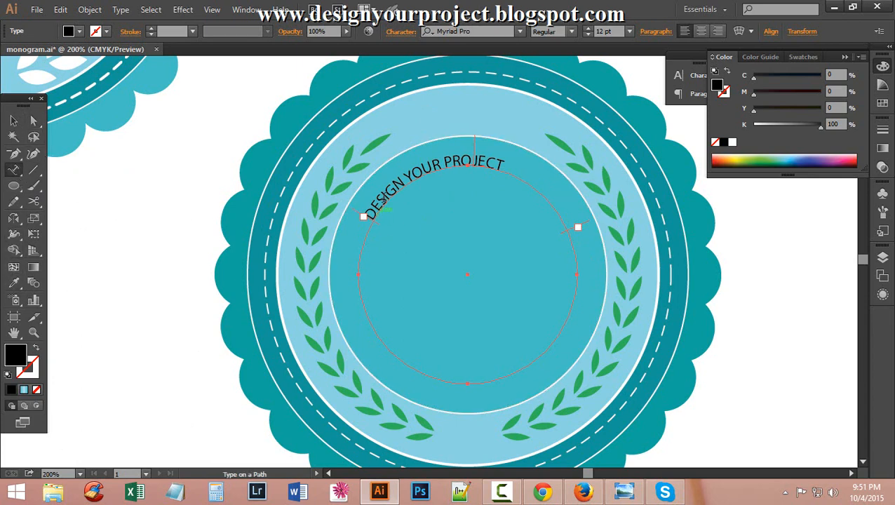
left_click_drag(384, 200, 490, 208)
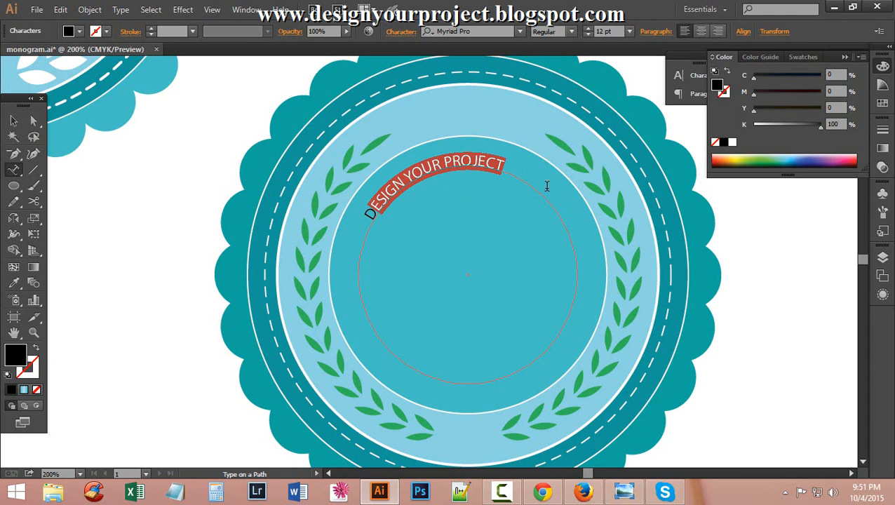
Raise the DESIGN YOUR PROJECT text to 20 pt.
left_click_drag(510, 164, 356, 214)
left_click(587, 28)
left_click(587, 28)
left_click(588, 28)
left_click(588, 28)
left_click(588, 29)
left_click(587, 29)
left_click(587, 28)
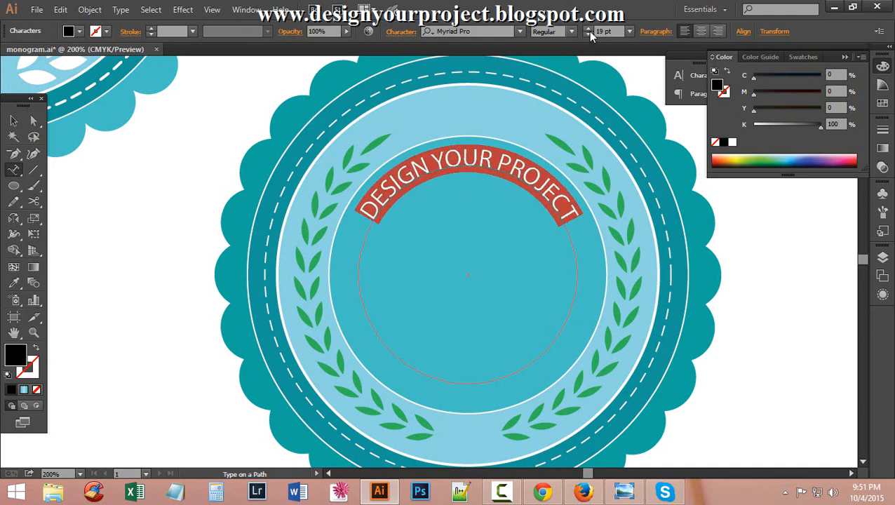
left_click(588, 31)
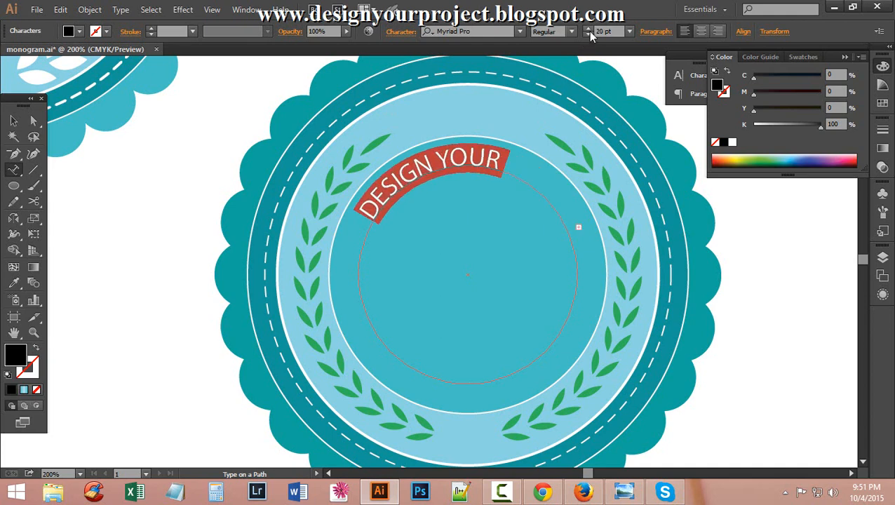
Drag the text's start and end brackets so the full phrase centres on the top arc.
left_click(40, 124)
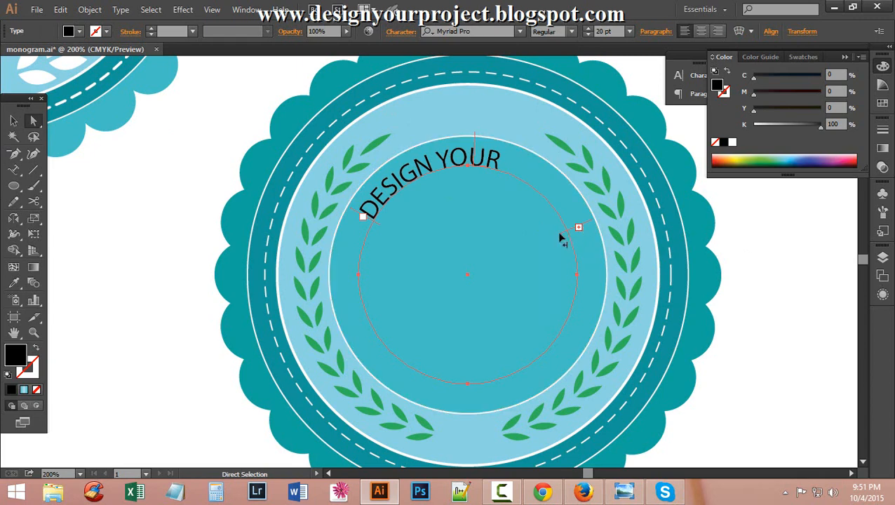
left_click_drag(561, 238, 563, 248)
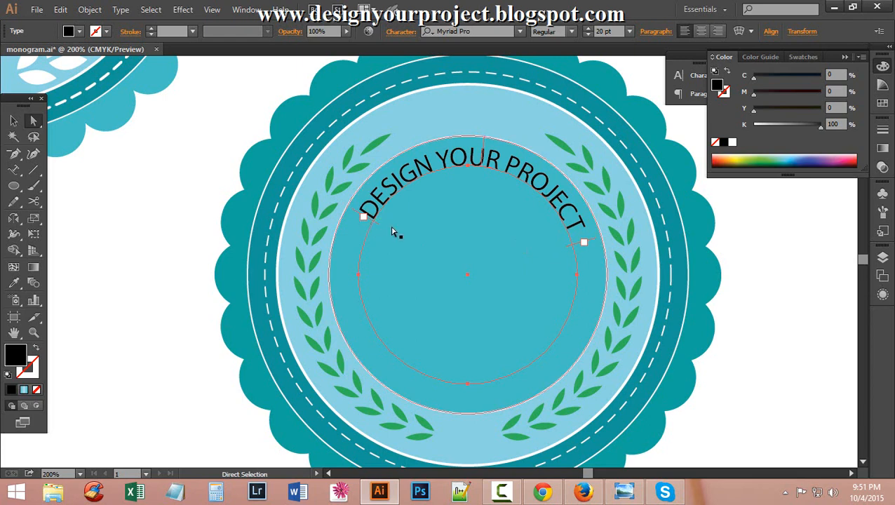
left_click_drag(377, 223, 370, 249)
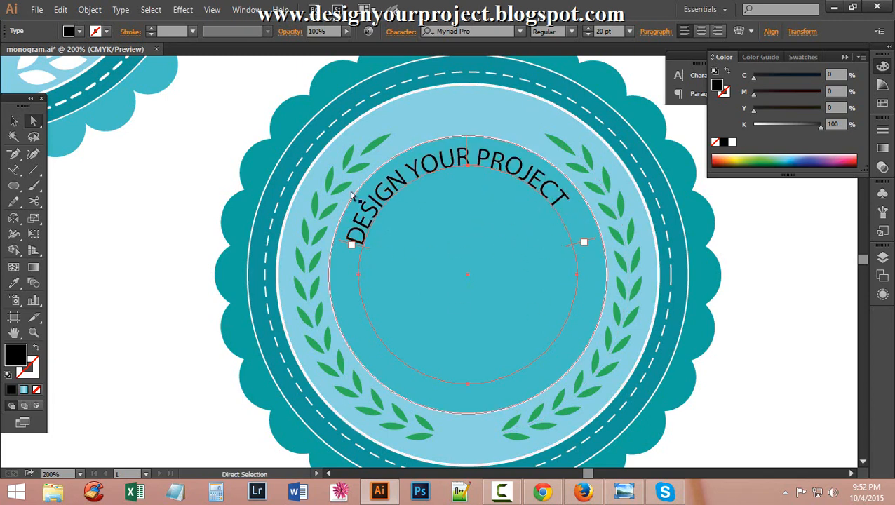
Change the curved text's fill from black to white (FFFDFE).
double_click(15, 356)
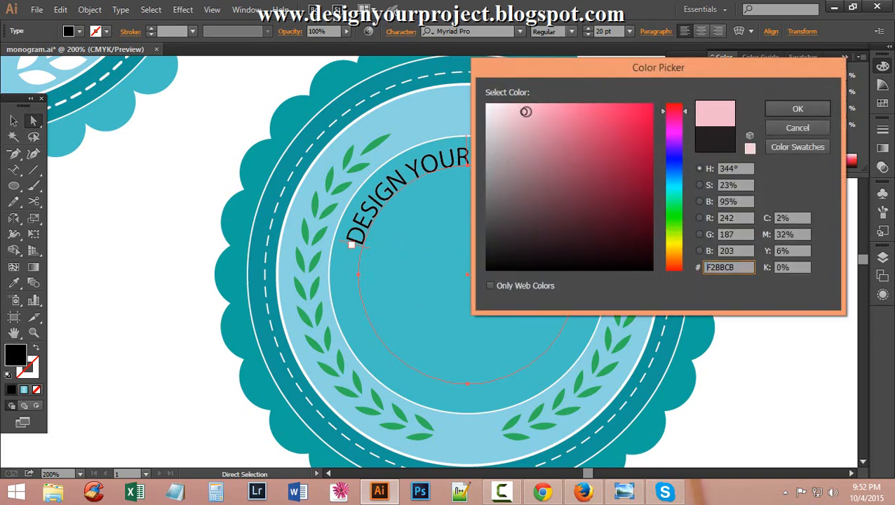
left_click(487, 104)
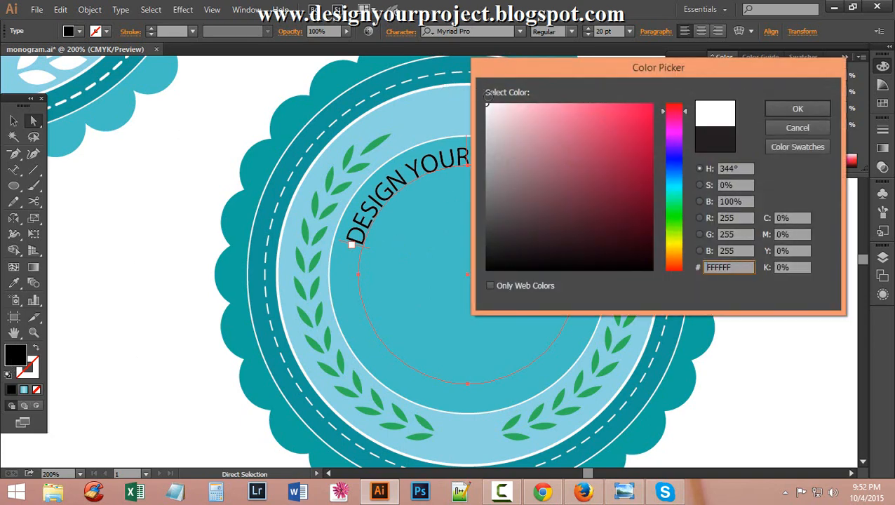
left_click(811, 111)
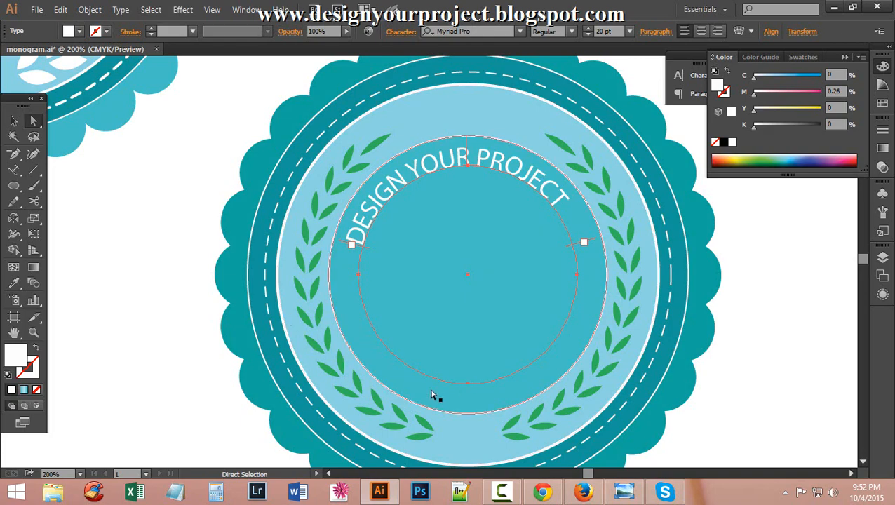
Zoom out to 100%, centre the badge in the view, and select the curved text object.
scroll(423, 391, "up", 1)
left_click(162, 175, "ctrl+alt")
left_click(161, 175, "ctrl+alt")
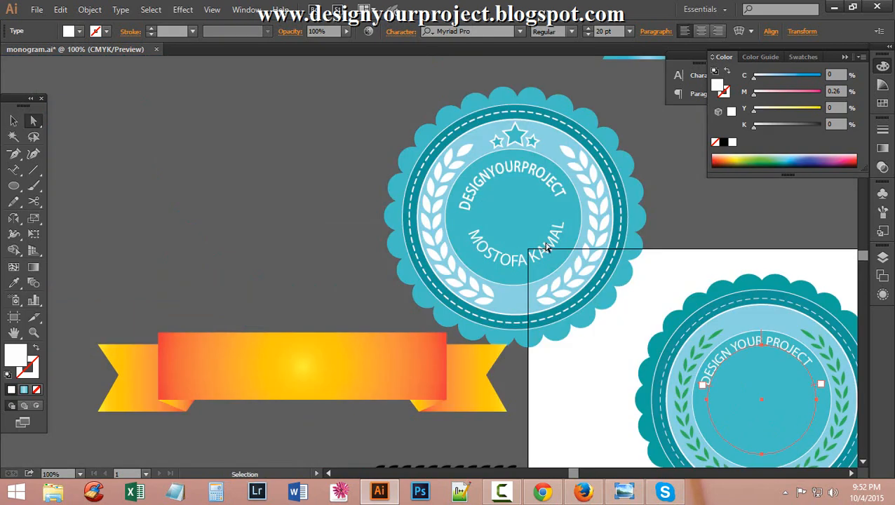
left_click_drag(659, 299, 363, 172)
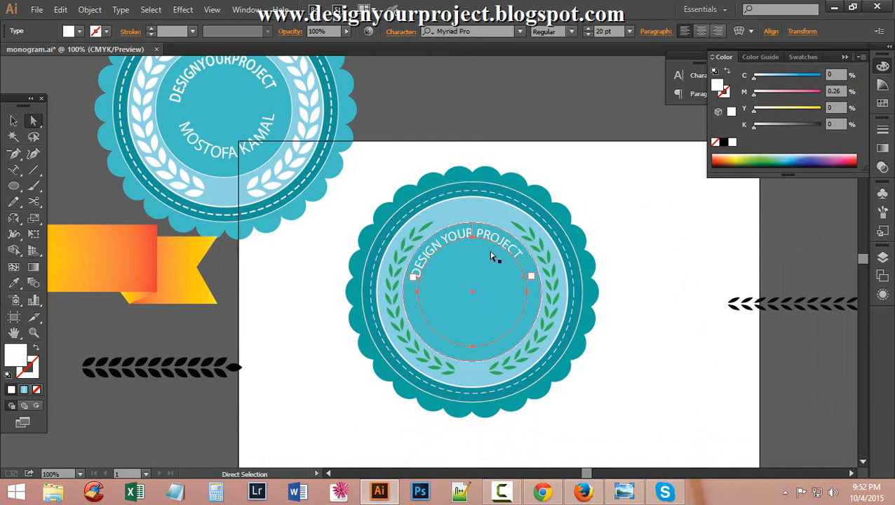
left_click(13, 120)
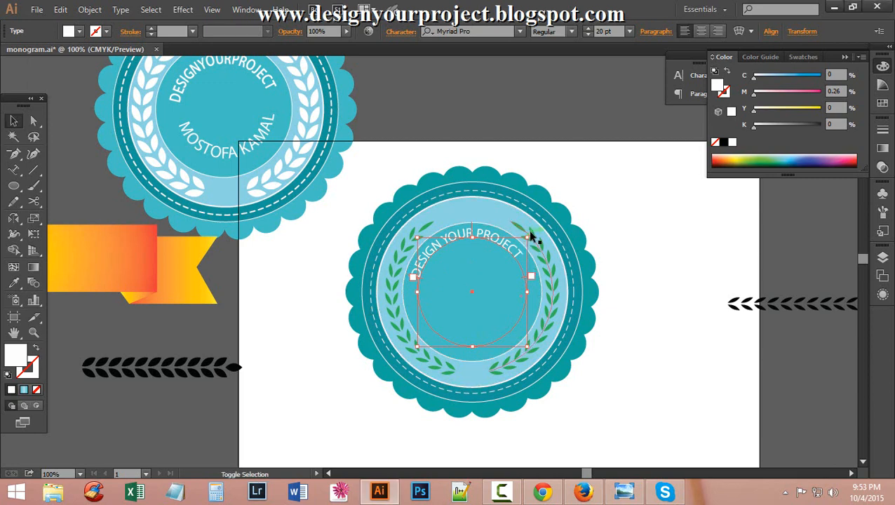
Try enlarging the curved text ring, then undo the enlargement.
mouse_move(531, 237)
left_mouse_down()
mouse_move(543, 228)
mouse_move(536, 231)
left_mouse_up()
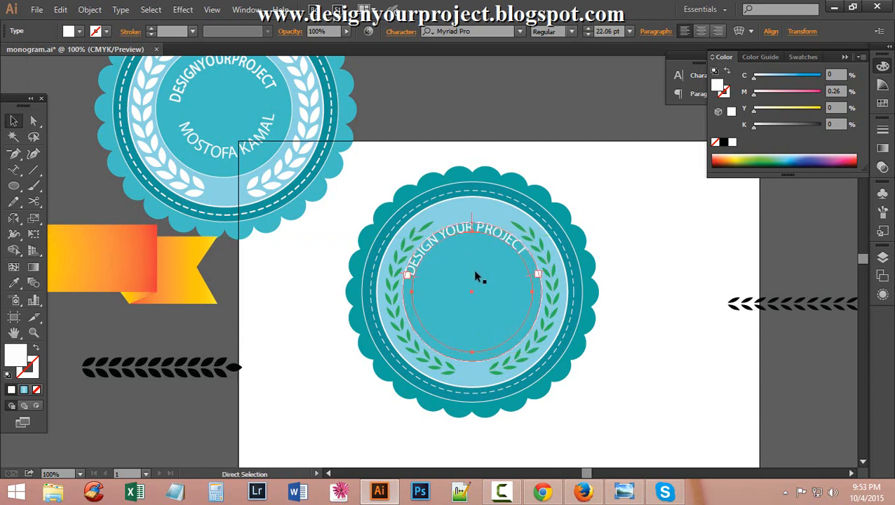
key("ctrl+z")
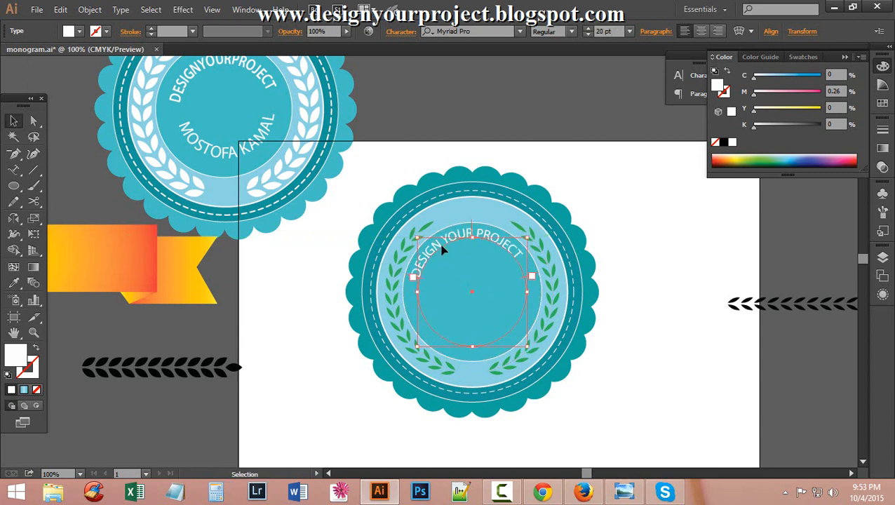
key("a")
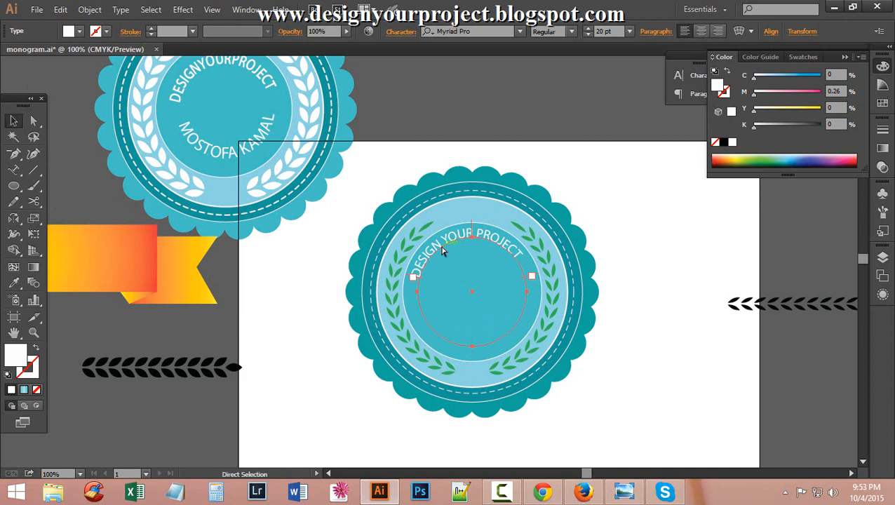
key("v")
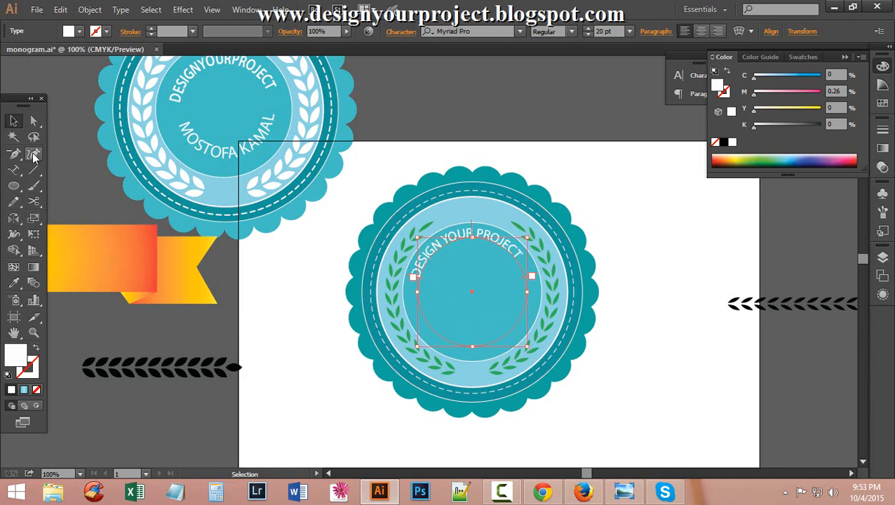
Drag the path-type bracket to place a flipped copy of the text along the circle's bottom.
left_click(33, 120)
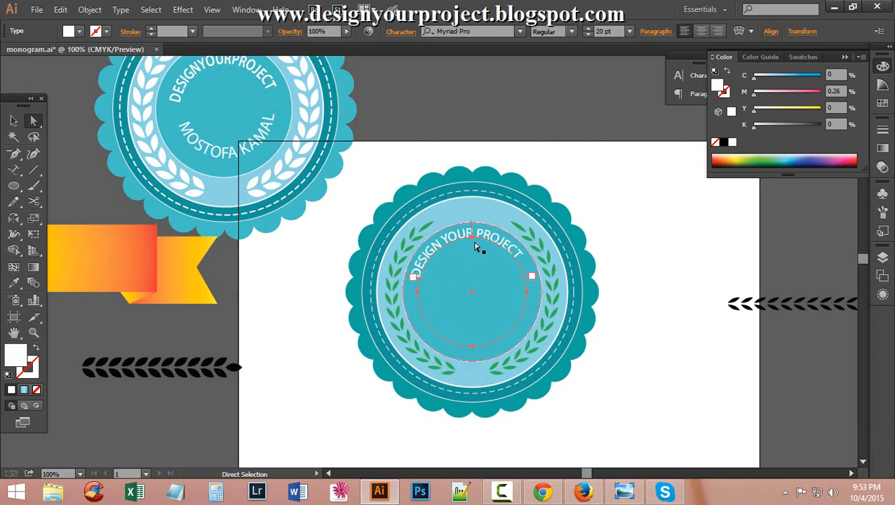
left_click_drag(470, 238, 464, 255)
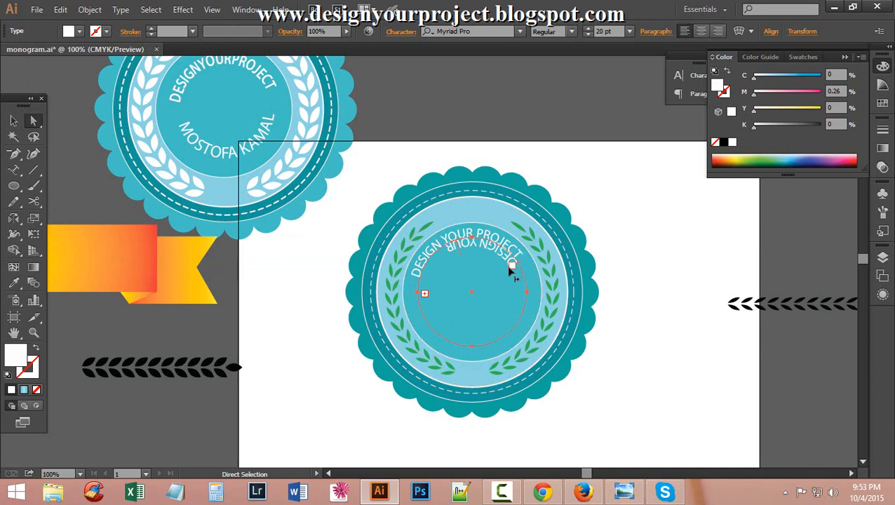
left_click_drag(511, 266, 415, 313)
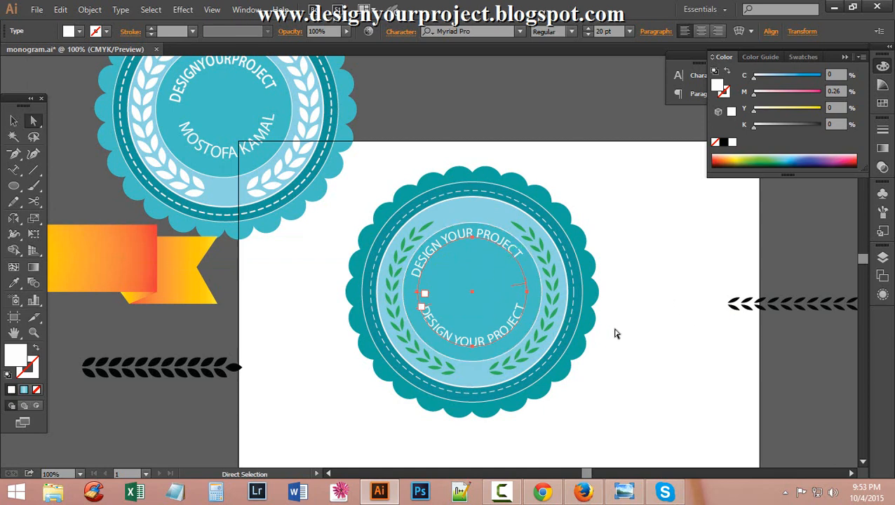
left_click(516, 259)
left_click(13, 120)
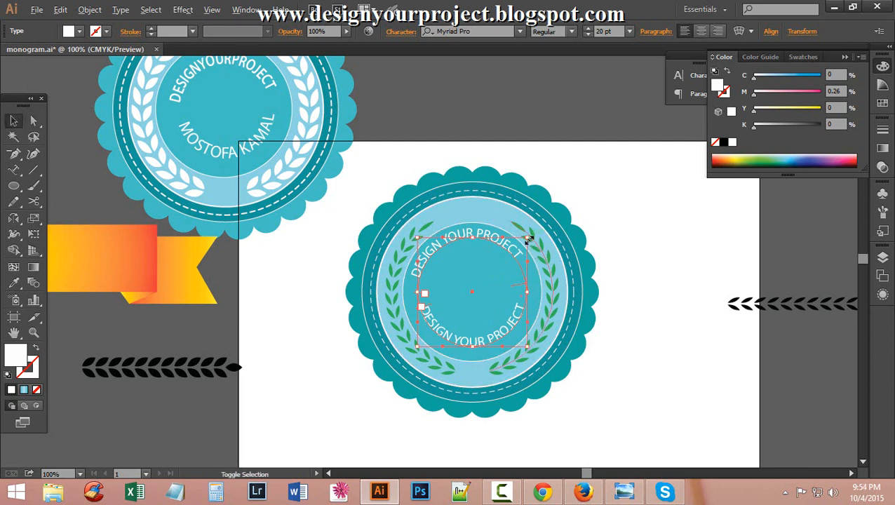
Scale the type-on-path ring outward until both text lines sit just inside the laurels.
left_click_drag(529, 240, 534, 230)
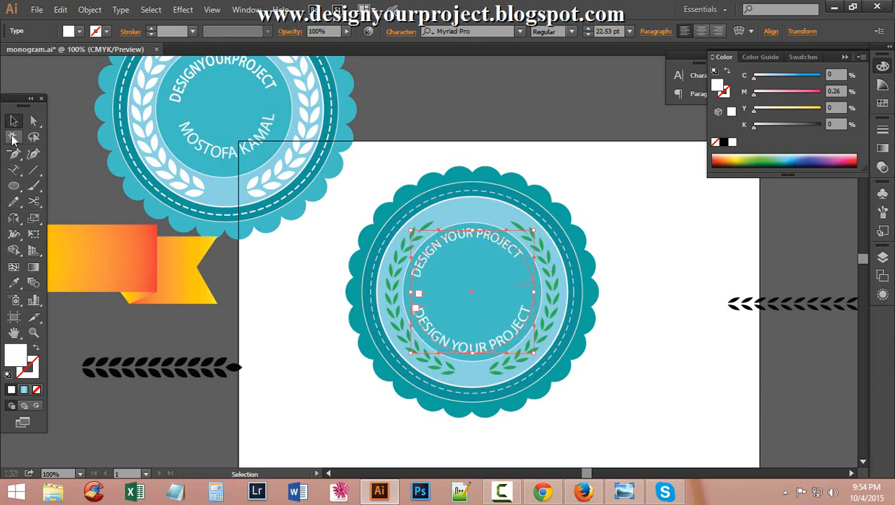
left_click(189, 419)
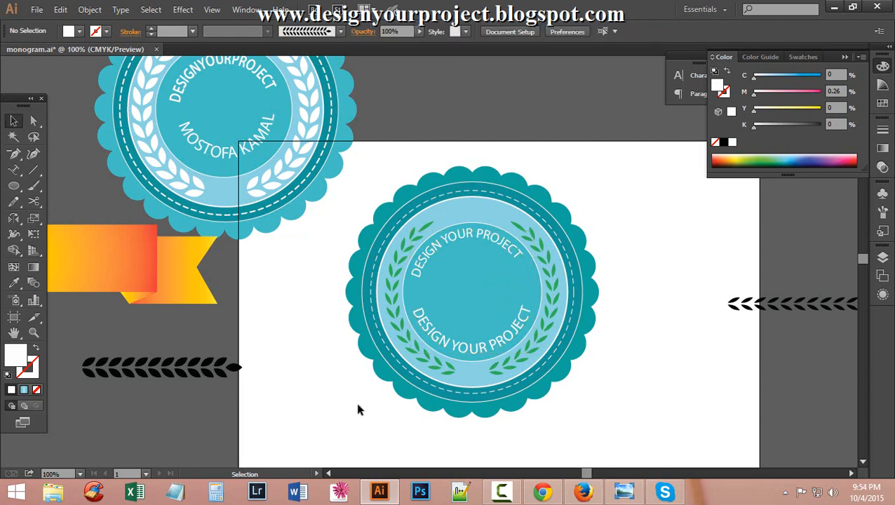
left_click(493, 234)
left_click(645, 319)
scroll(383, 255, "up", 3)
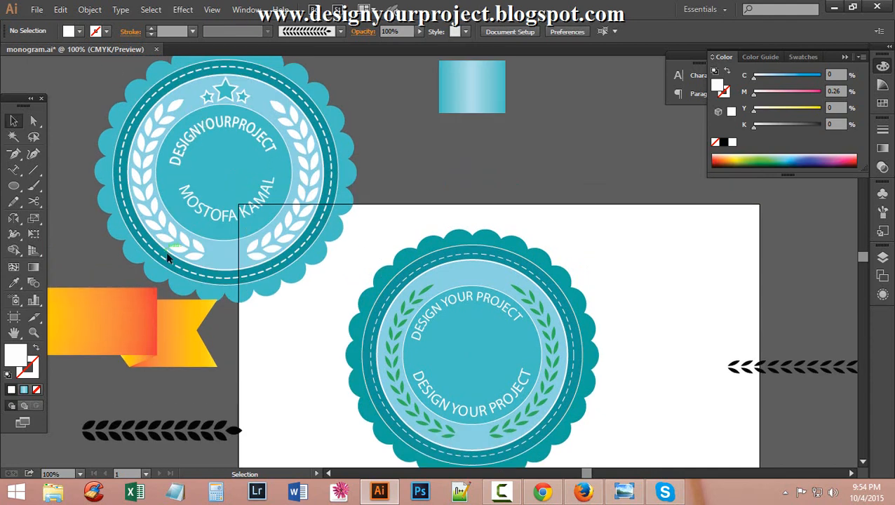
scroll(515, 329, "down", 4)
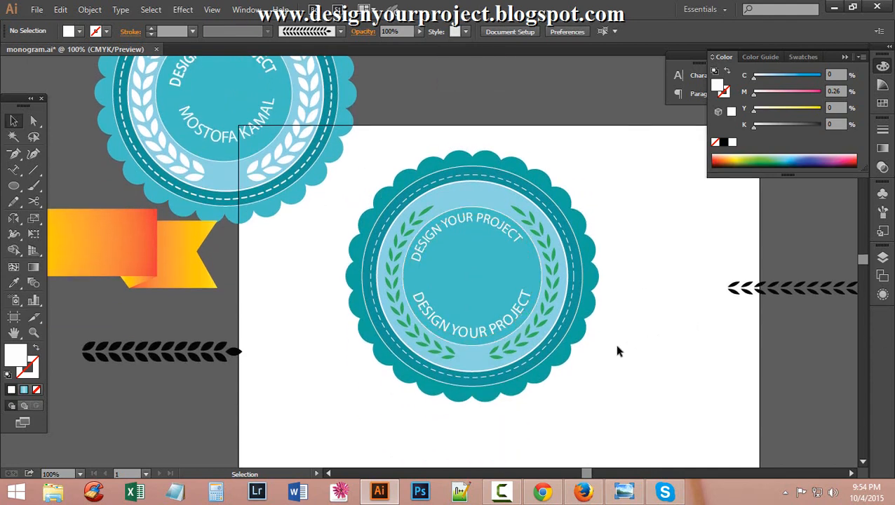
scroll(617, 350, "up", 4)
left_click(551, 329)
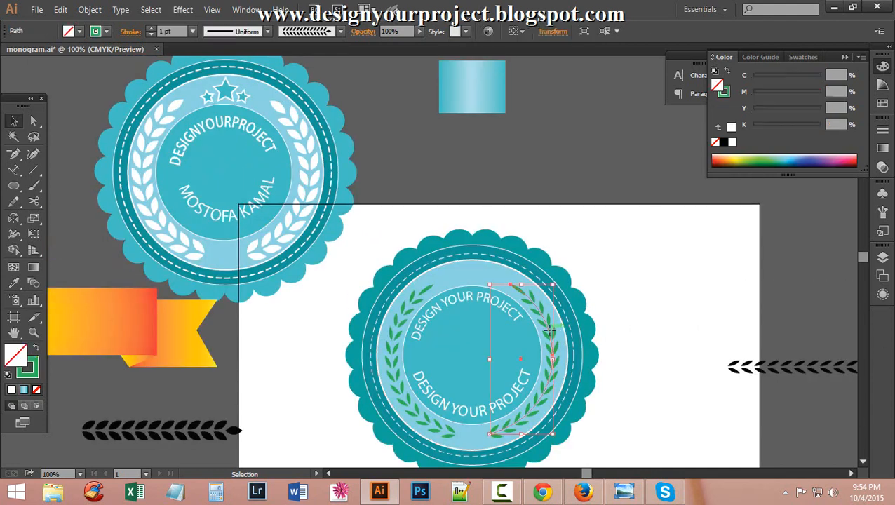
Give both laurel branches a white (FFFFFF) stroke, keeping the stroke weight at 1 pt.
left_click(396, 336, "shift")
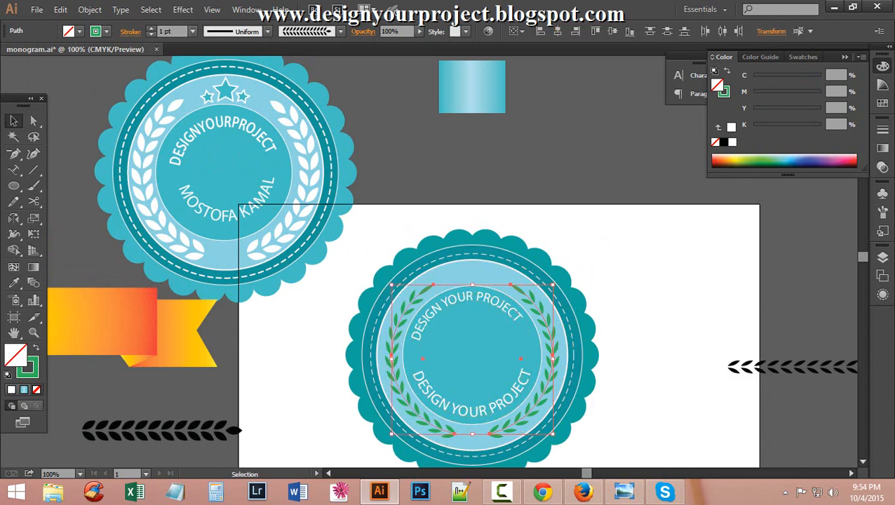
double_click(28, 366)
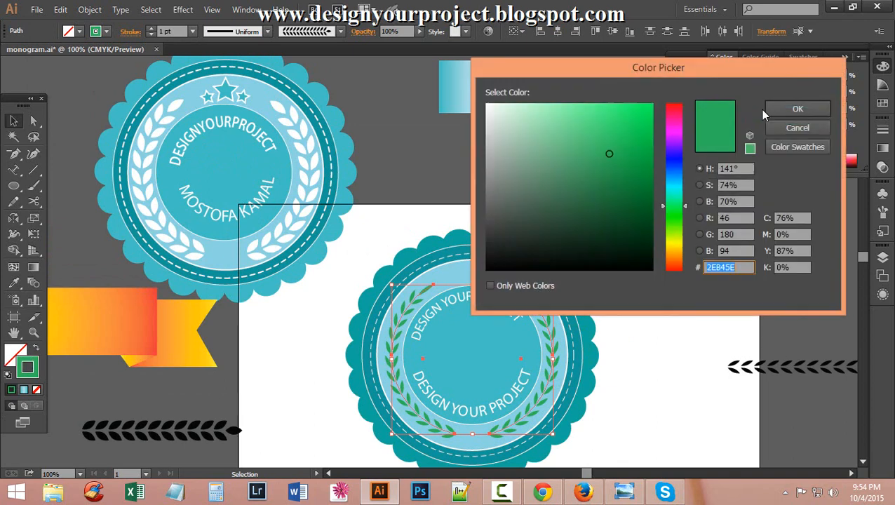
left_click_drag(490, 130, 486, 105)
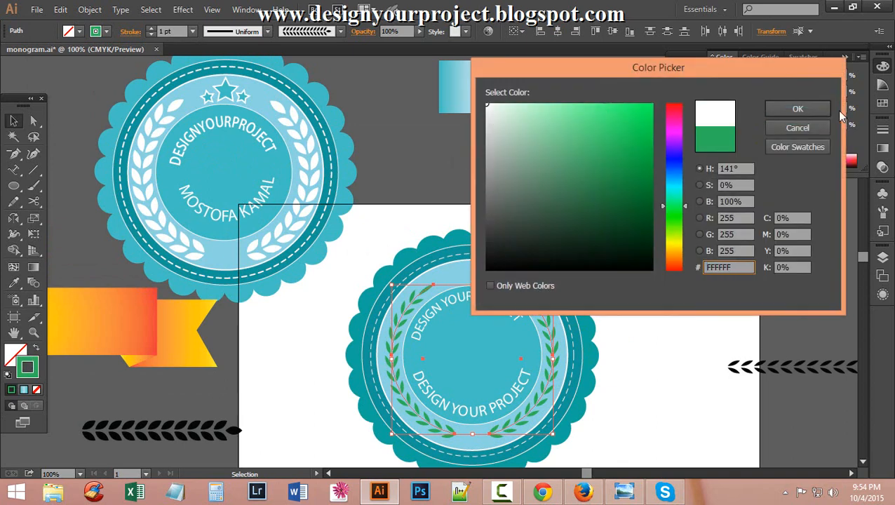
left_click(799, 109)
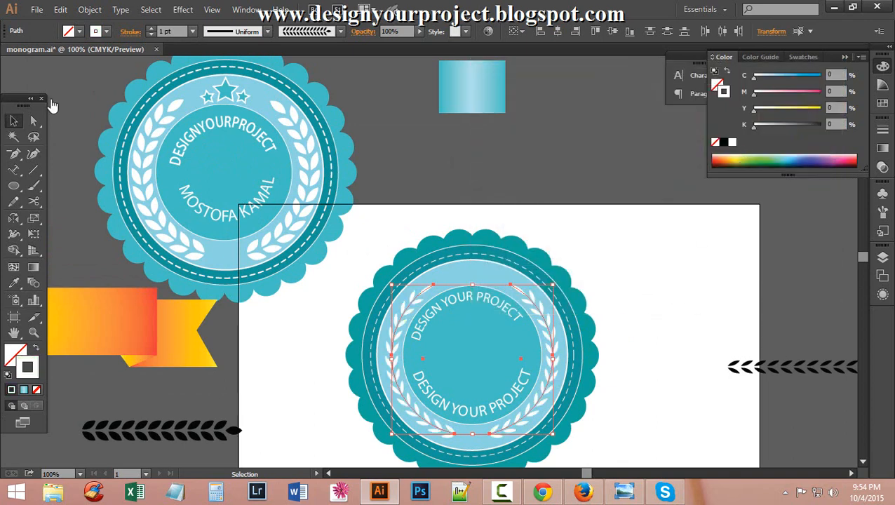
left_click(151, 28)
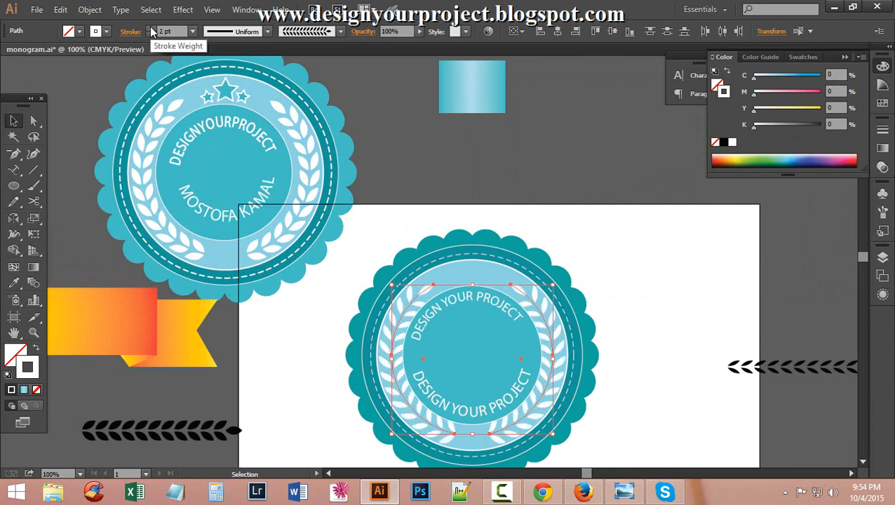
left_click(150, 34)
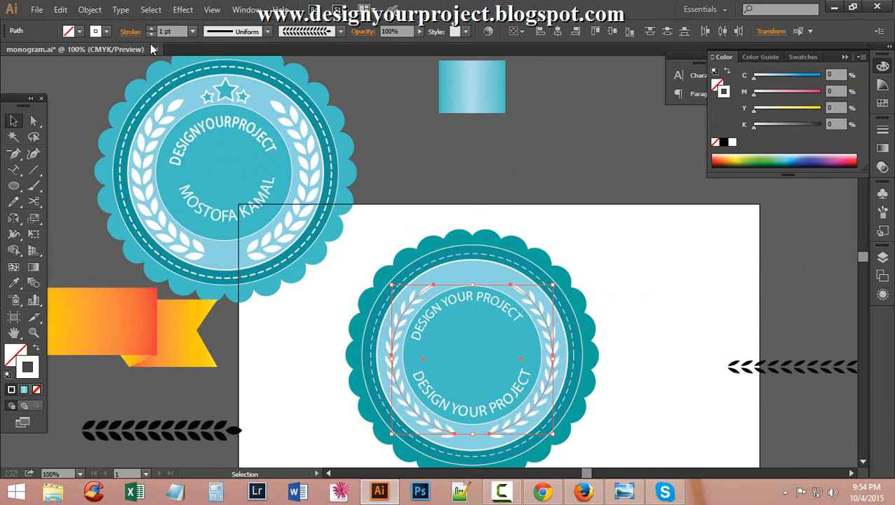
left_click(587, 238)
scroll(591, 249, "down", 3)
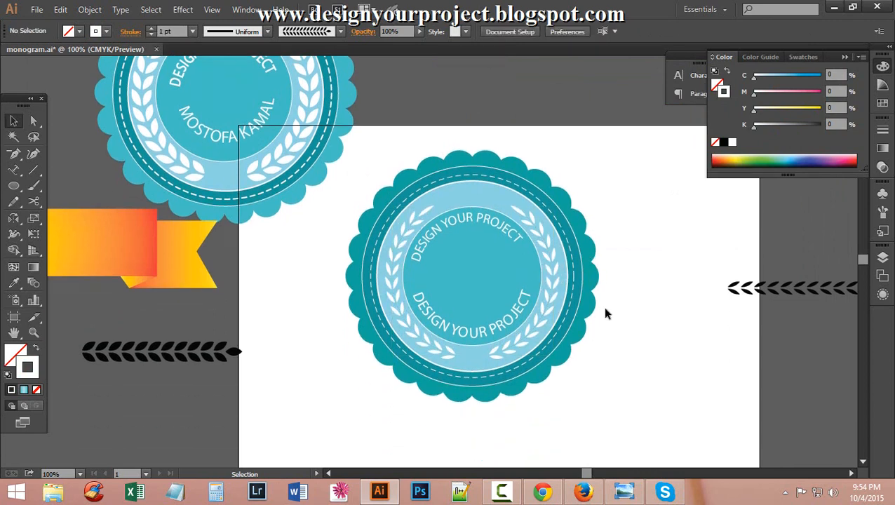